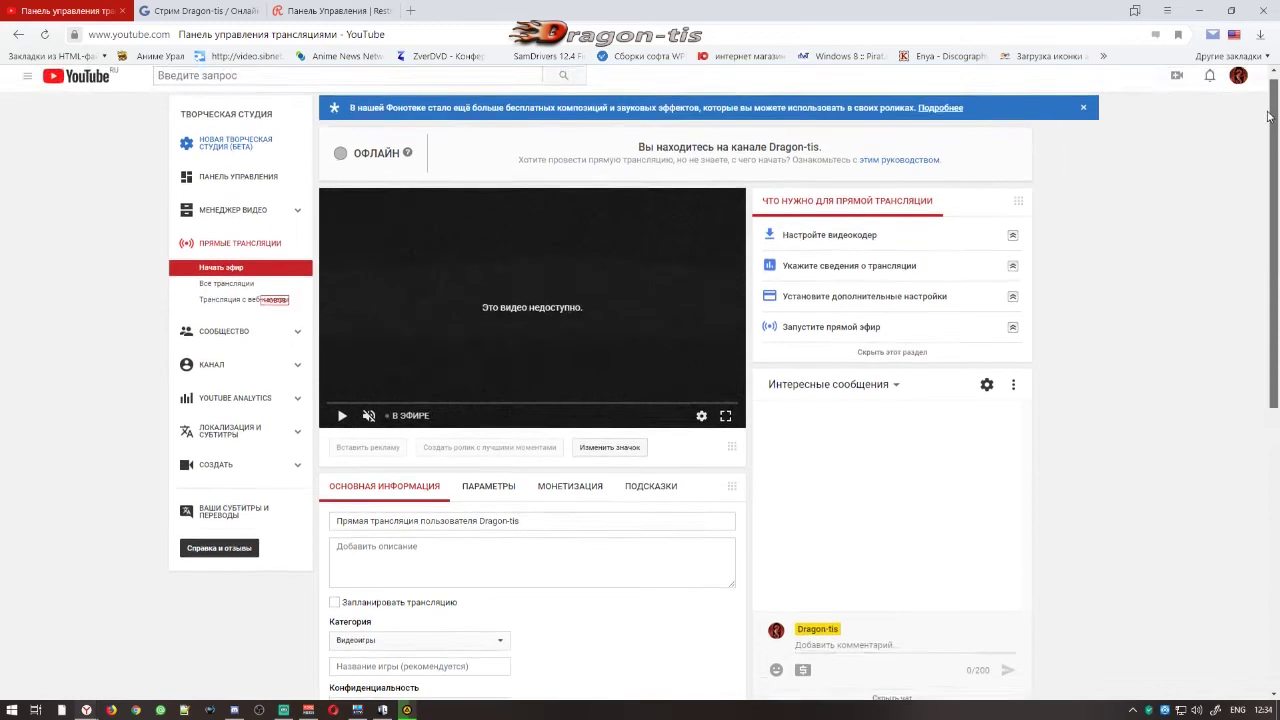
- Examine the live dashboard's stream information, chat, statistics, encoder setup and advanced settings, closing the advanced settings page when done
{"action": "scroll", "coordinate": [700, 200], "scroll_direction": "down", "scroll_amount": 2}
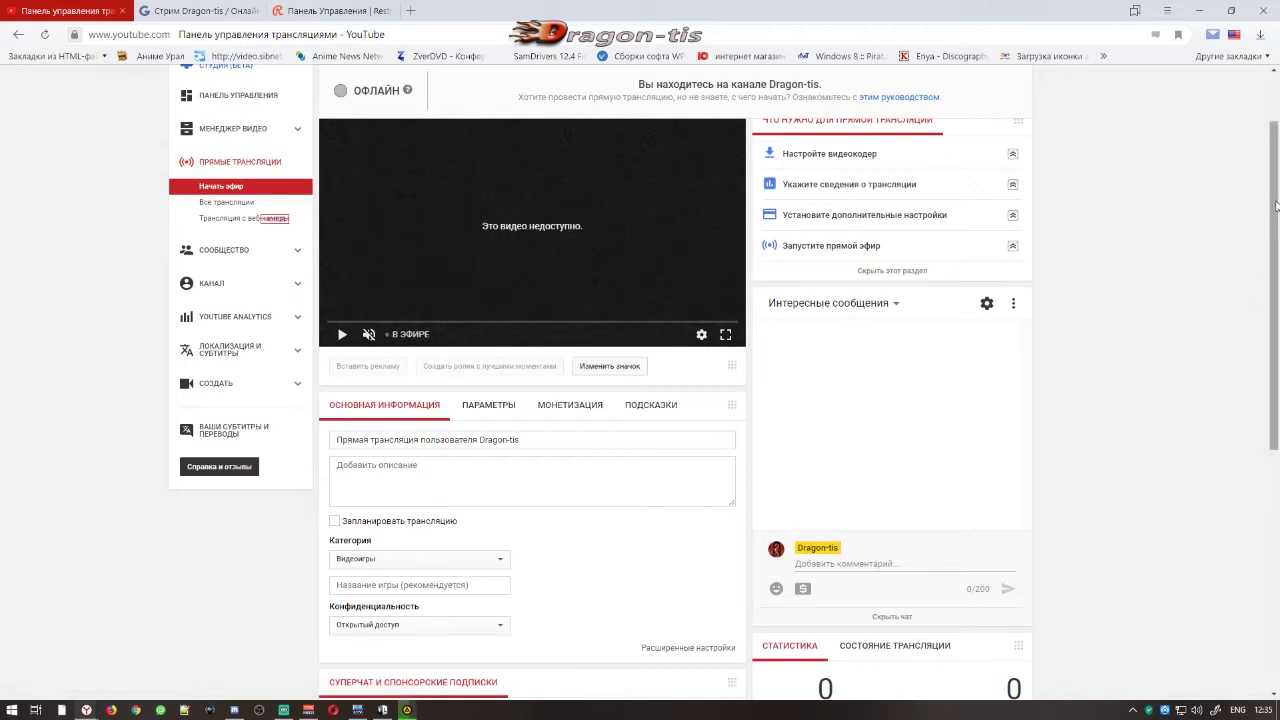
{"action": "scroll", "coordinate": [1276, 206], "scroll_direction": "down", "scroll_amount": 4}
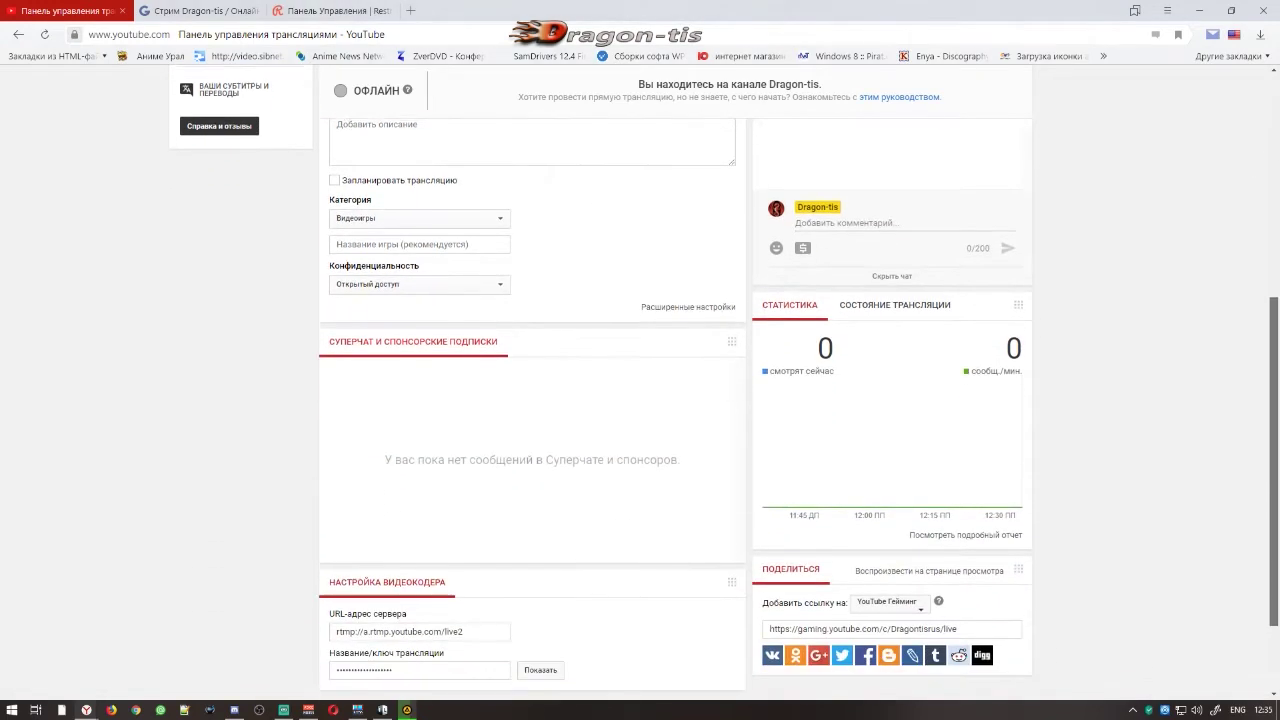
{"action": "scroll", "coordinate": [725, 381], "scroll_direction": "up", "scroll_amount": 4}
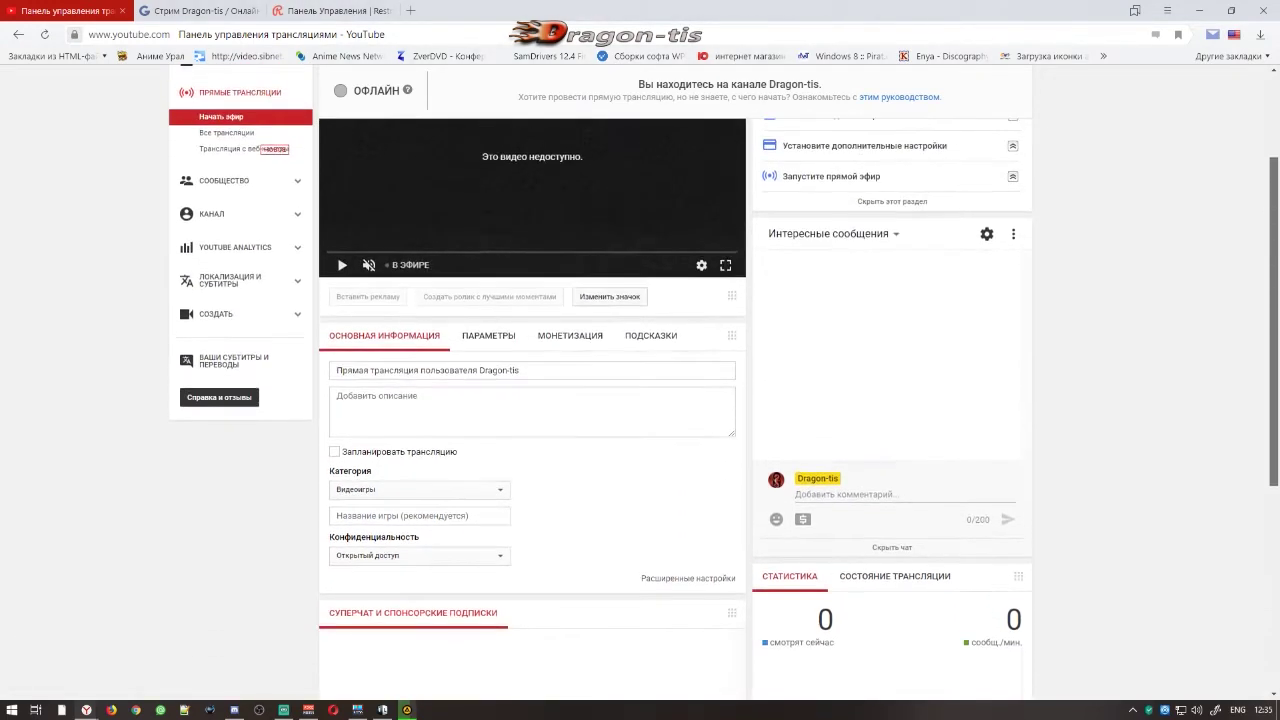
{"action": "scroll", "coordinate": [1278, 199], "scroll_direction": "down", "scroll_amount": 1}
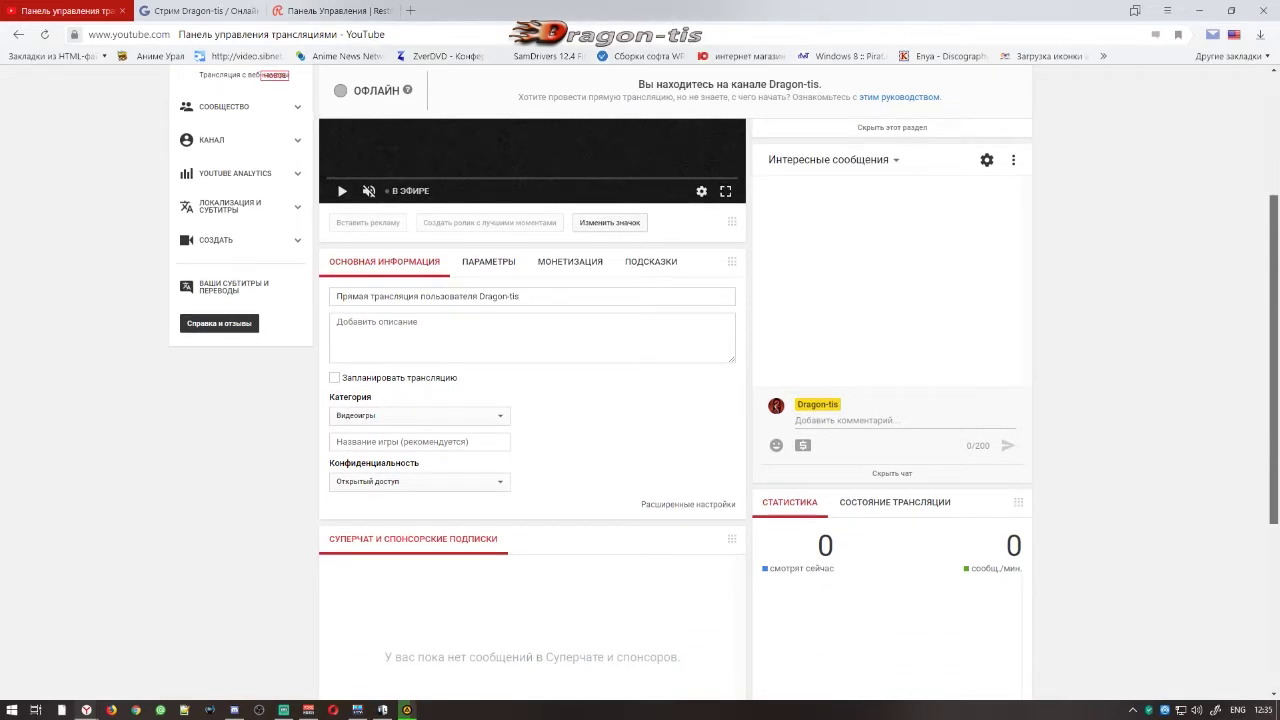
{"action": "scroll", "coordinate": [1278, 199], "scroll_direction": "up", "scroll_amount": 2}
{"action": "mouse_move", "coordinate": [1277, 199]}
{"action": "left_mouse_down"}
{"action": "mouse_move", "coordinate": [1277, 306]}
{"action": "mouse_move", "coordinate": [1264, 179]}
{"action": "mouse_move", "coordinate": [1262, 194]}
{"action": "left_mouse_up"}
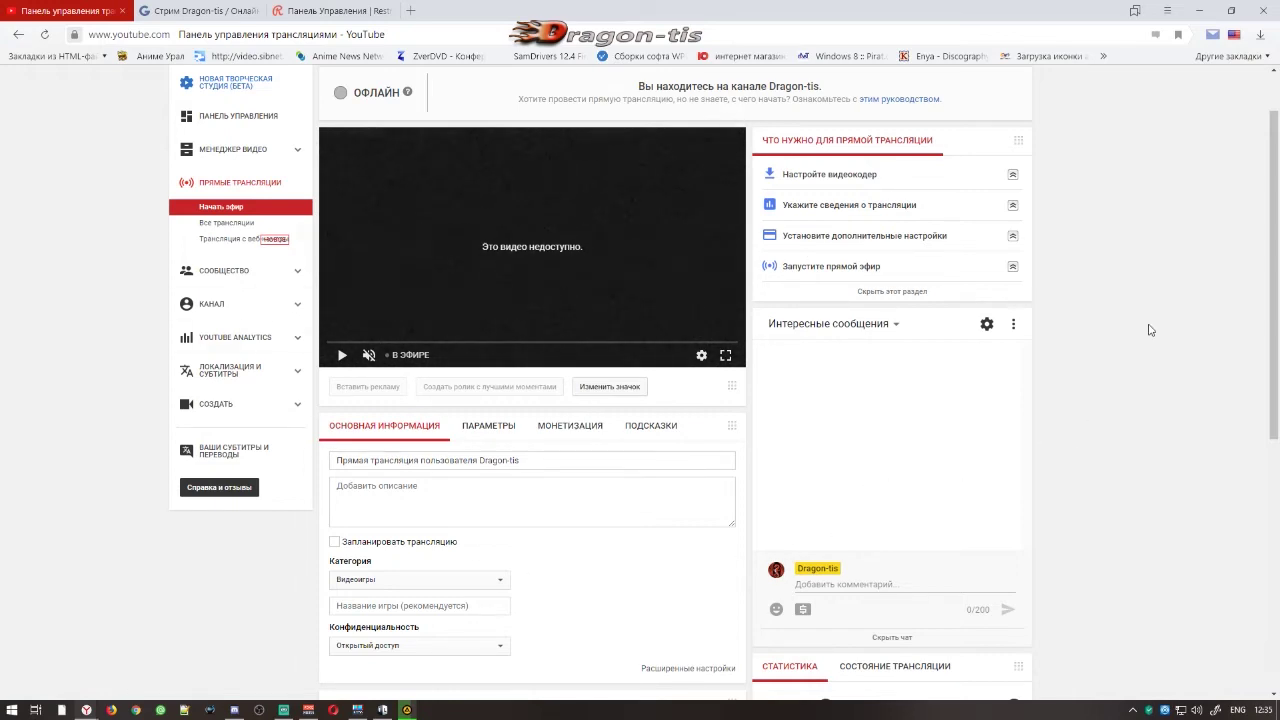
{"action": "scroll", "coordinate": [1126, 310], "scroll_direction": "down", "scroll_amount": 2}
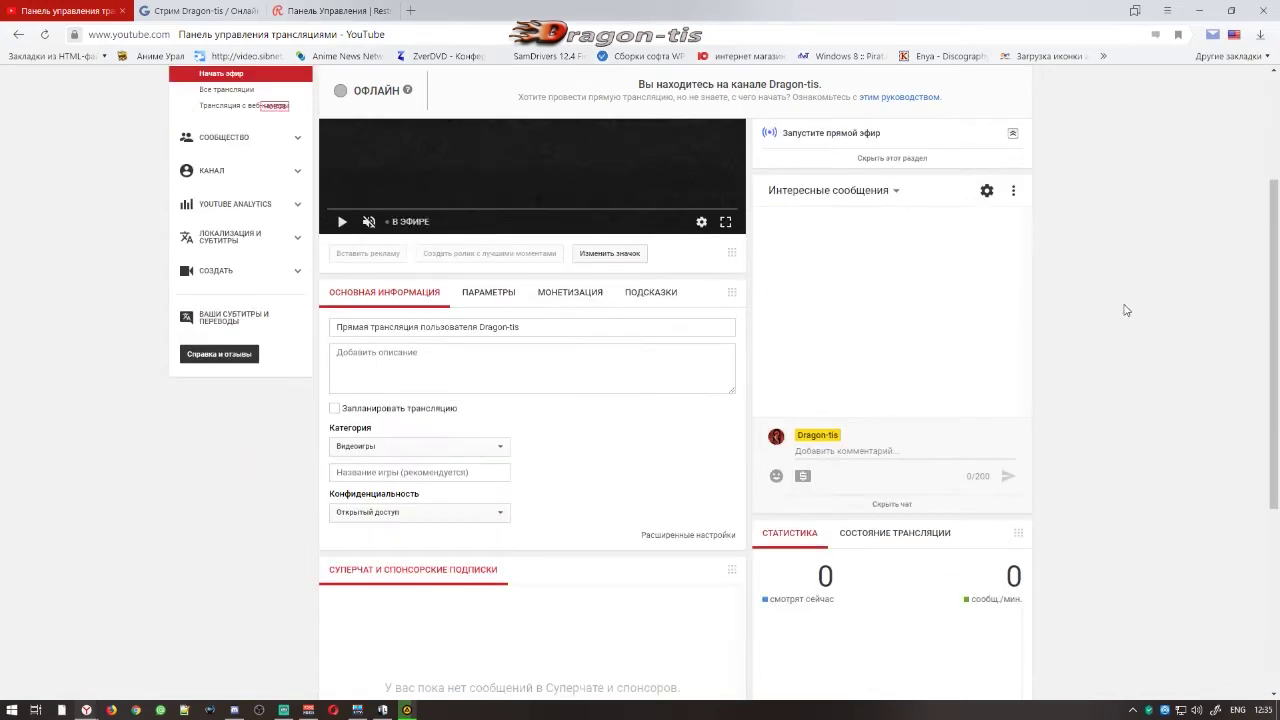
{"action": "scroll", "coordinate": [1126, 310], "scroll_direction": "up", "scroll_amount": 2}
{"action": "scroll", "coordinate": [1122, 310], "scroll_direction": "down", "scroll_amount": 3}
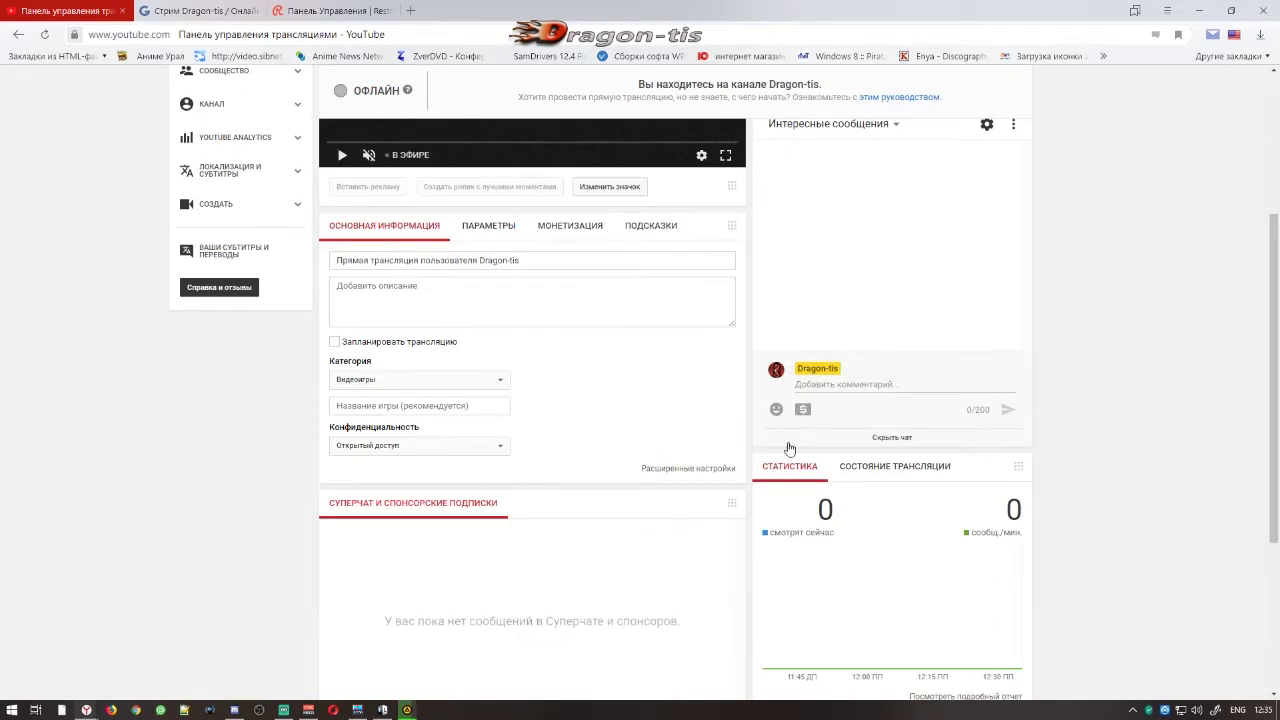
{"action": "left_click", "coordinate": [677, 474]}
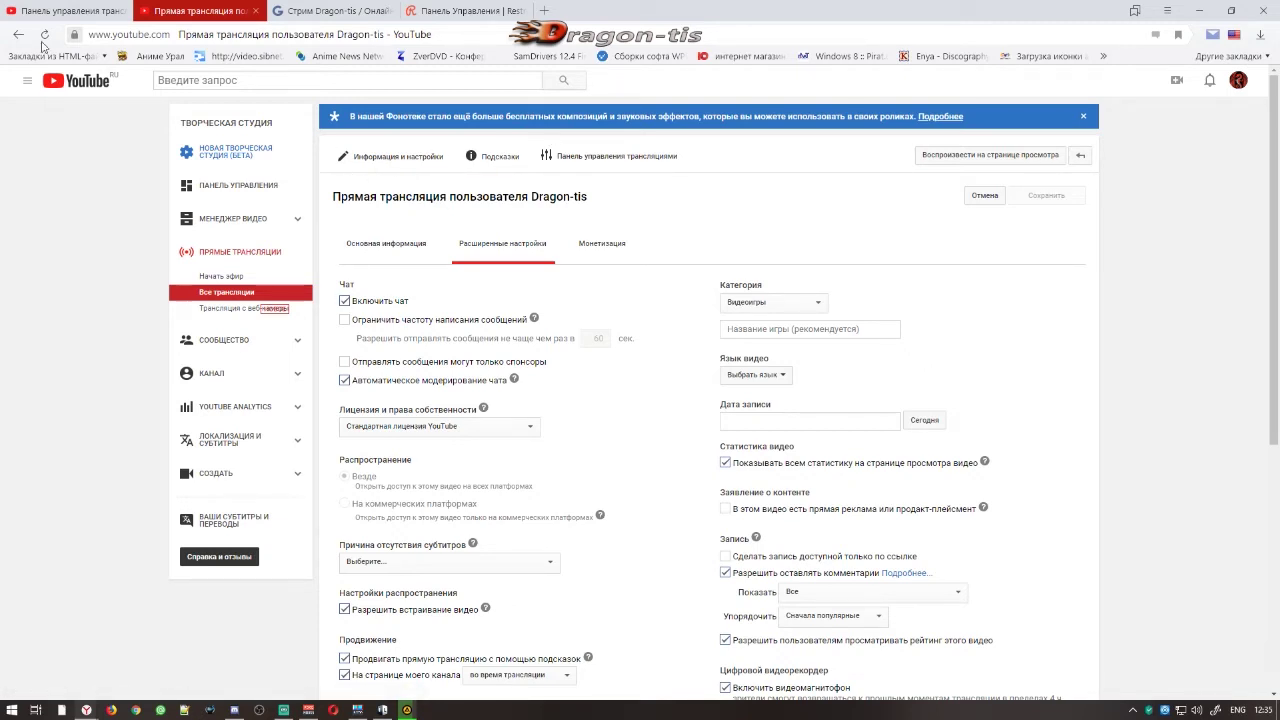
{"action": "left_click", "coordinate": [254, 10]}
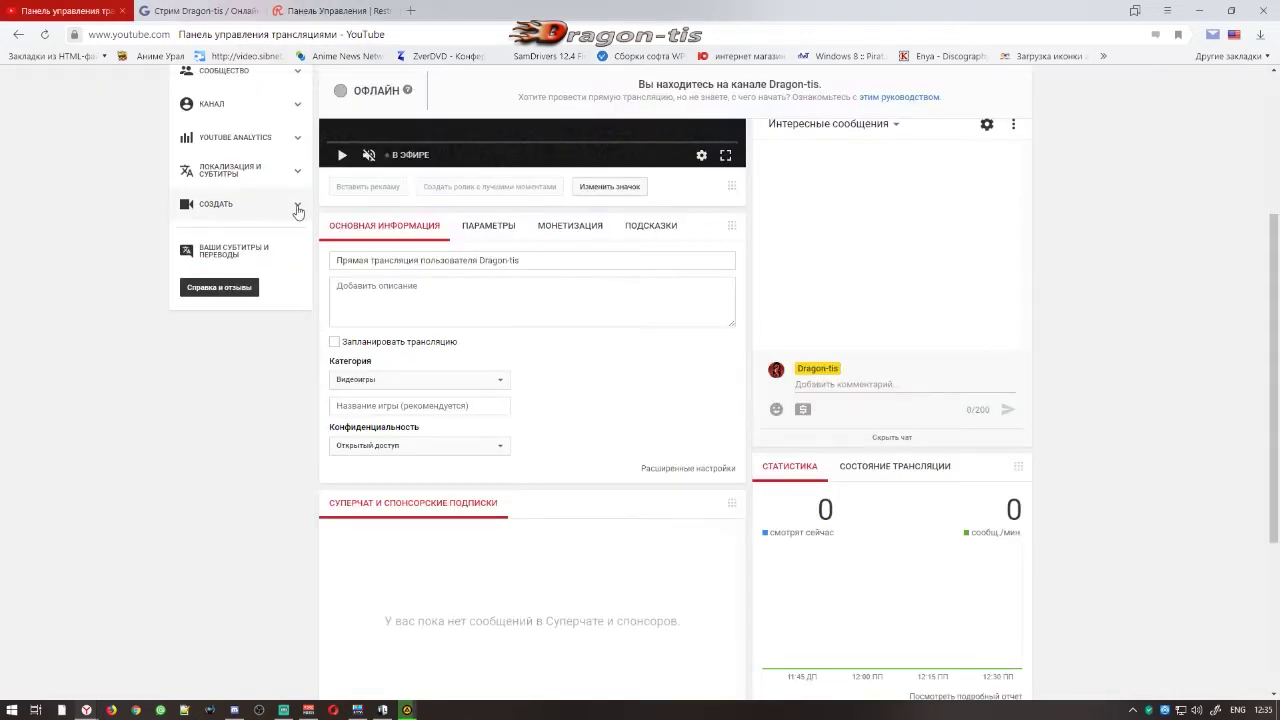
- Open the list of all broadcasts (Все трансляции) and start a new broadcast
{"action": "scroll", "coordinate": [278, 230], "scroll_direction": "up", "scroll_amount": 3}
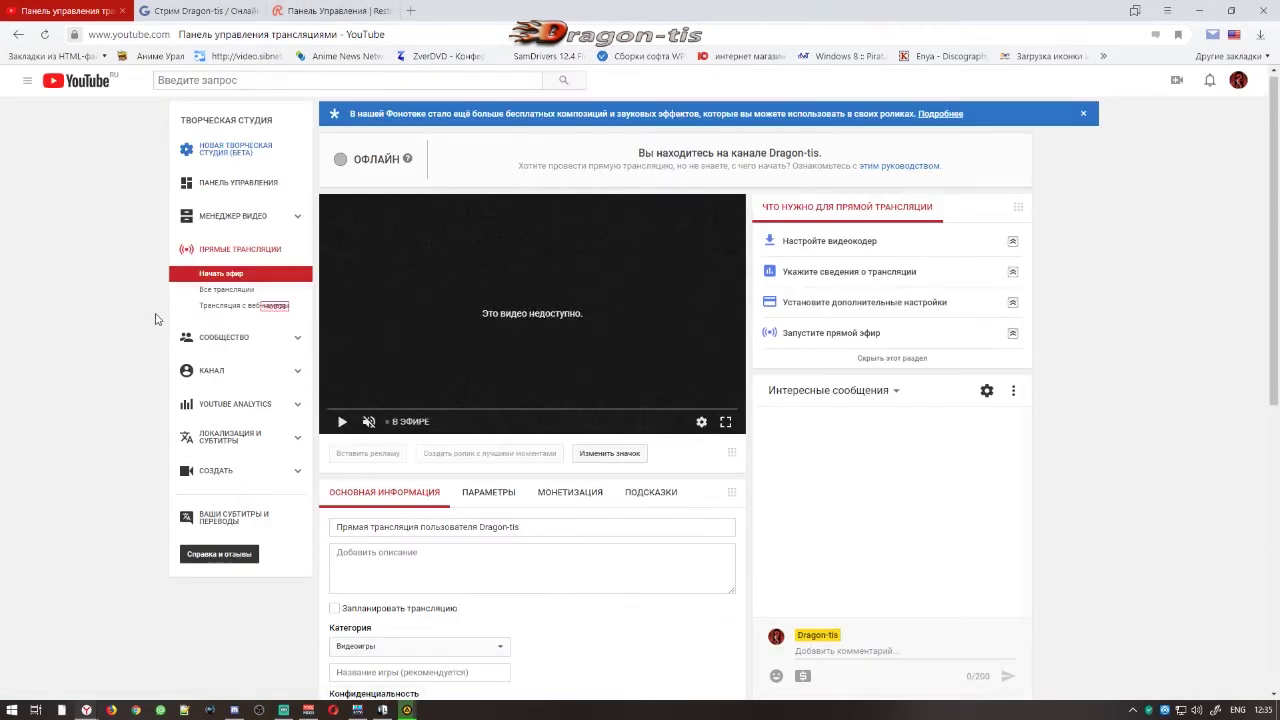
{"action": "left_click", "coordinate": [211, 291]}
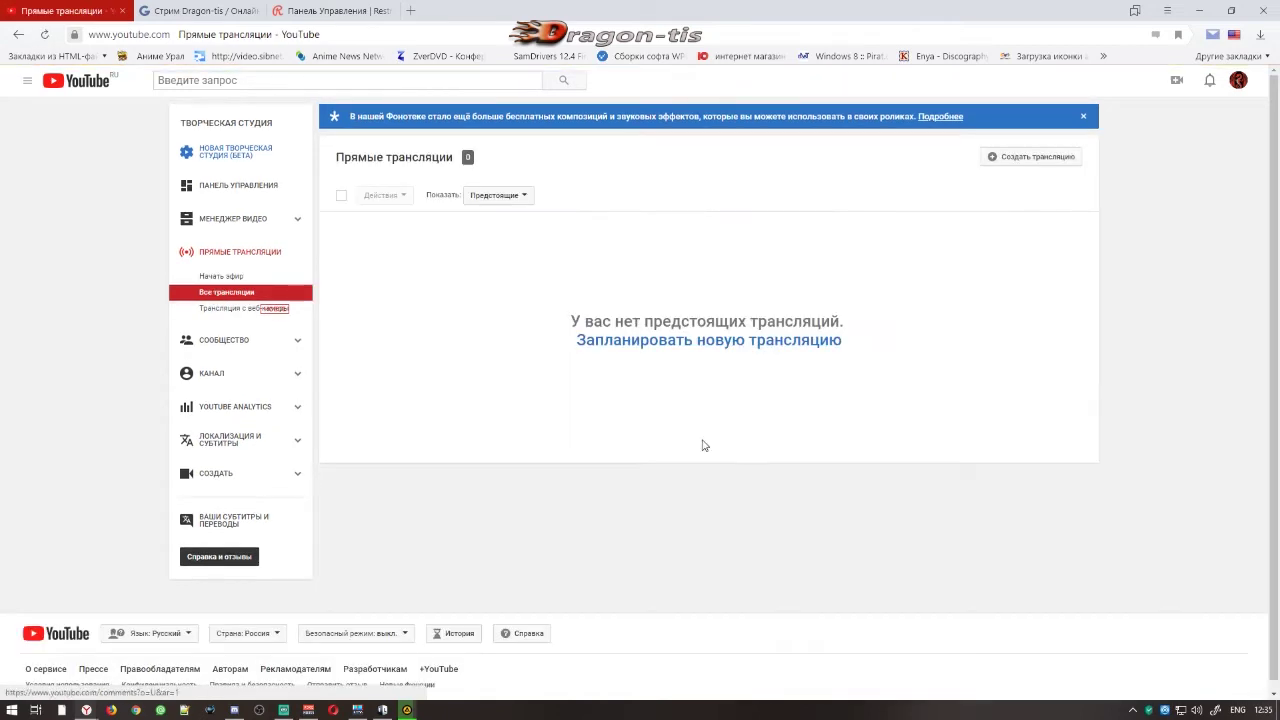
{"action": "left_click", "coordinate": [1036, 162]}
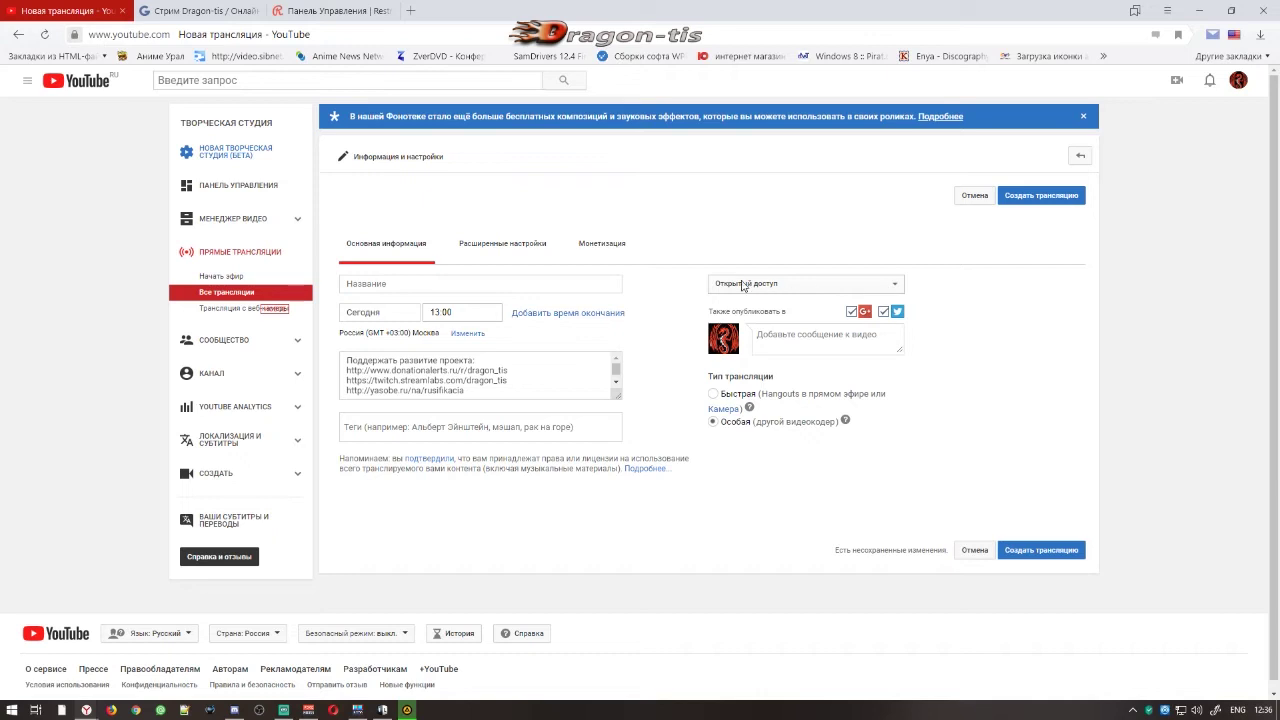
- Set the new broadcast's privacy to Ограниченный доступ and title it test1
{"action": "left_click", "coordinate": [895, 287]}
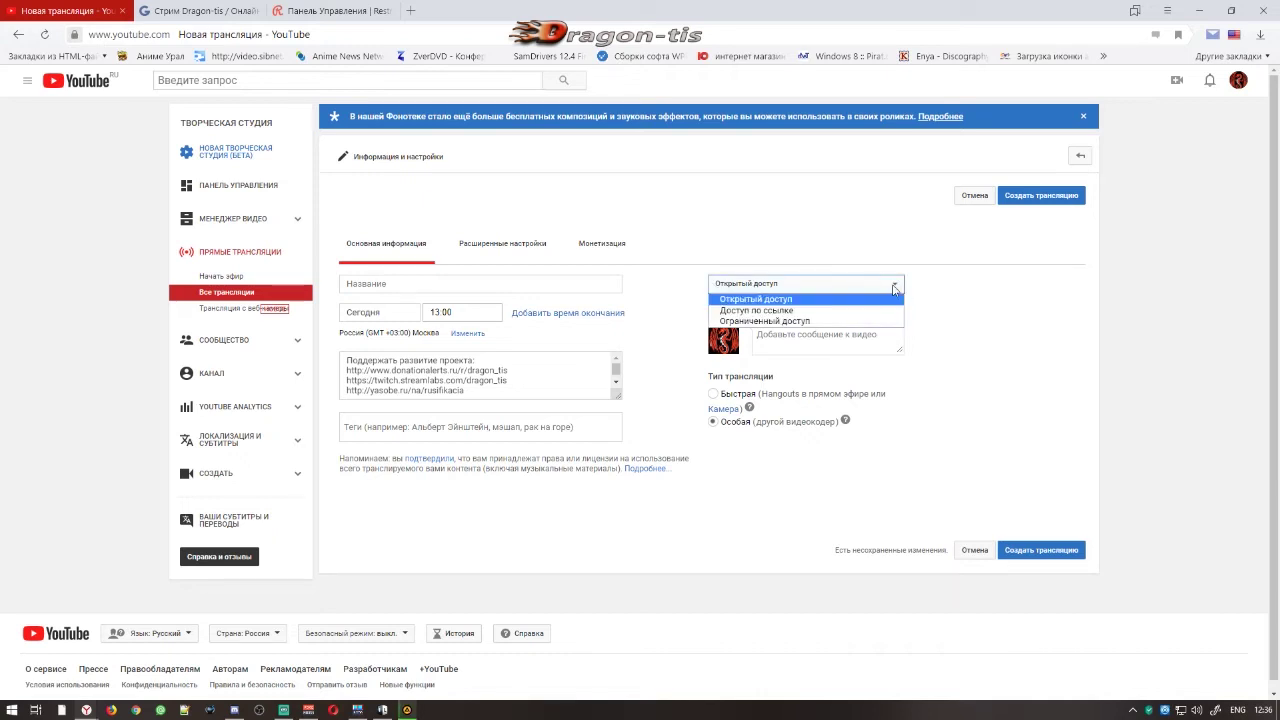
{"action": "left_click", "coordinate": [753, 321]}
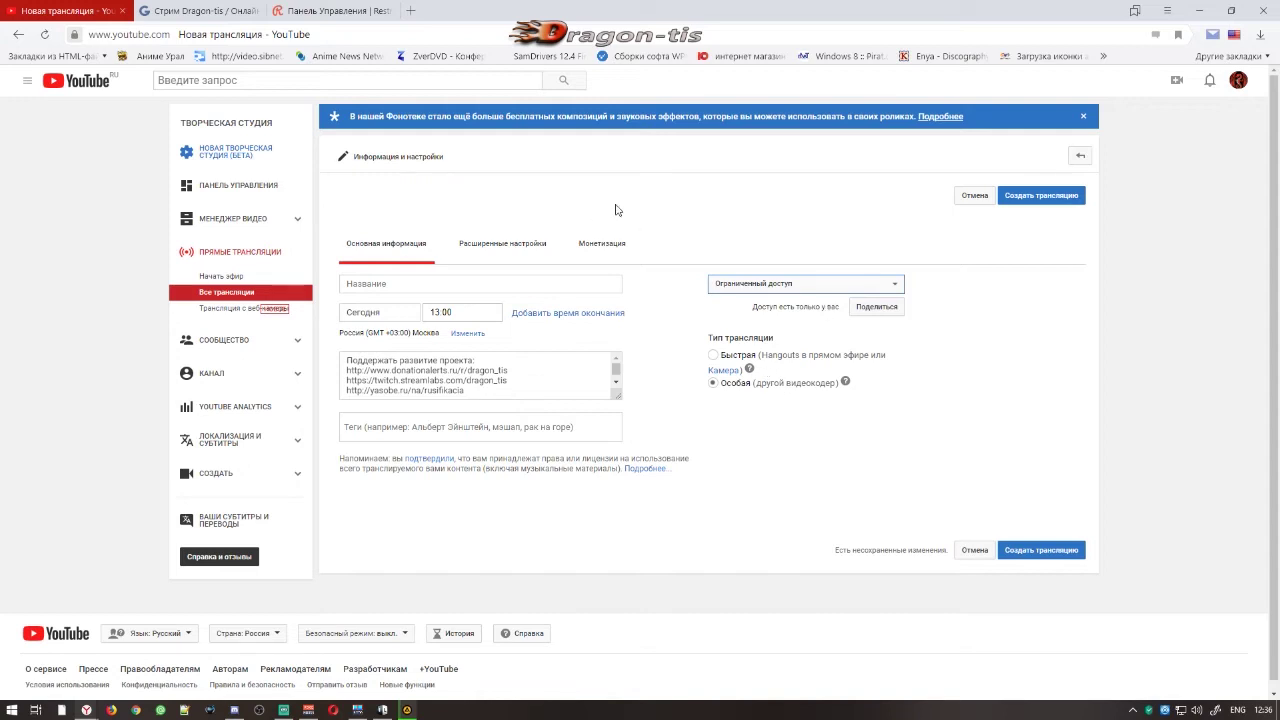
{"action": "left_click", "coordinate": [363, 284]}
{"action": "type", "text": "t"}
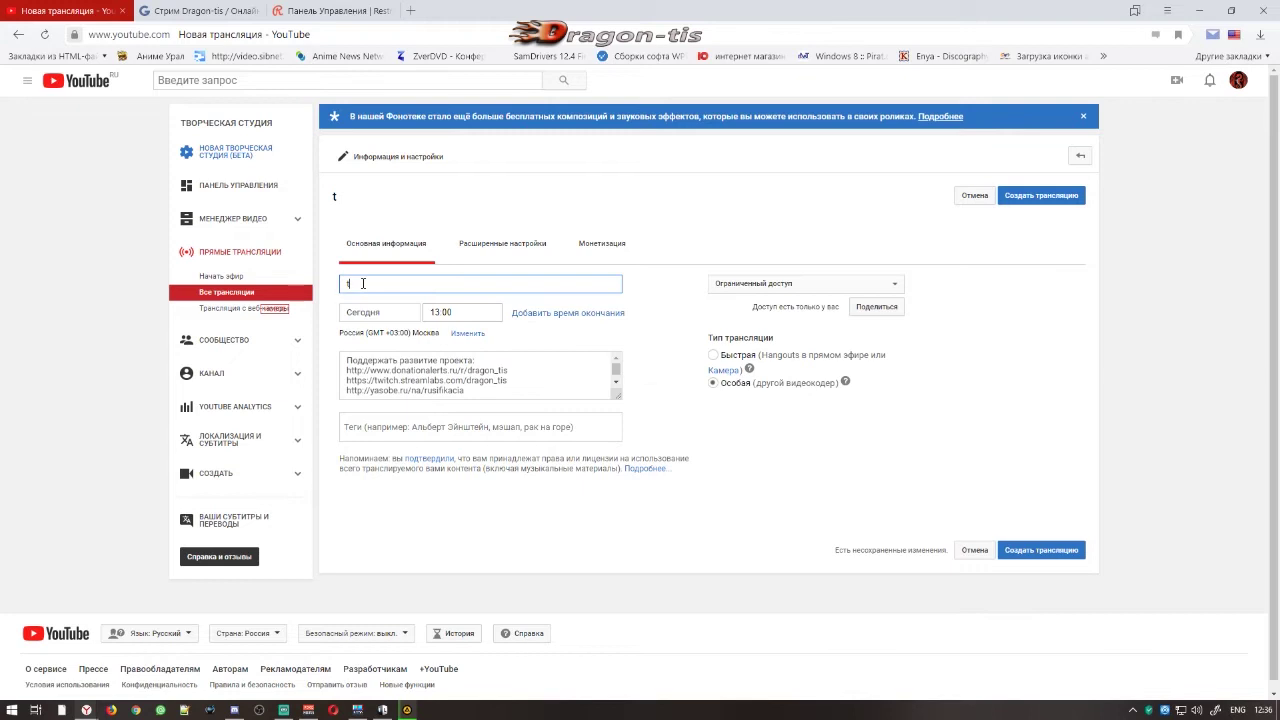
{"action": "type", "text": "est1"}
- In the advanced settings, limit chat message frequency to one message every 10 seconds
{"action": "left_click", "coordinate": [491, 250]}
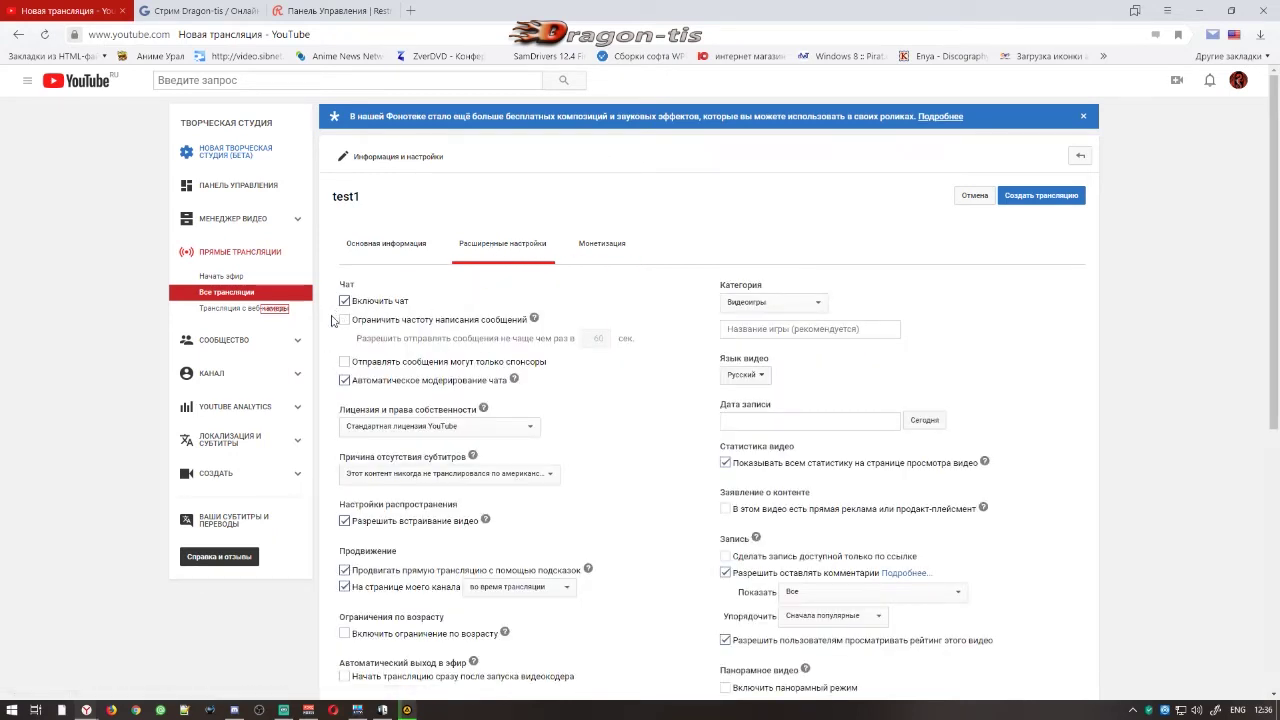
{"action": "left_click", "coordinate": [344, 321]}
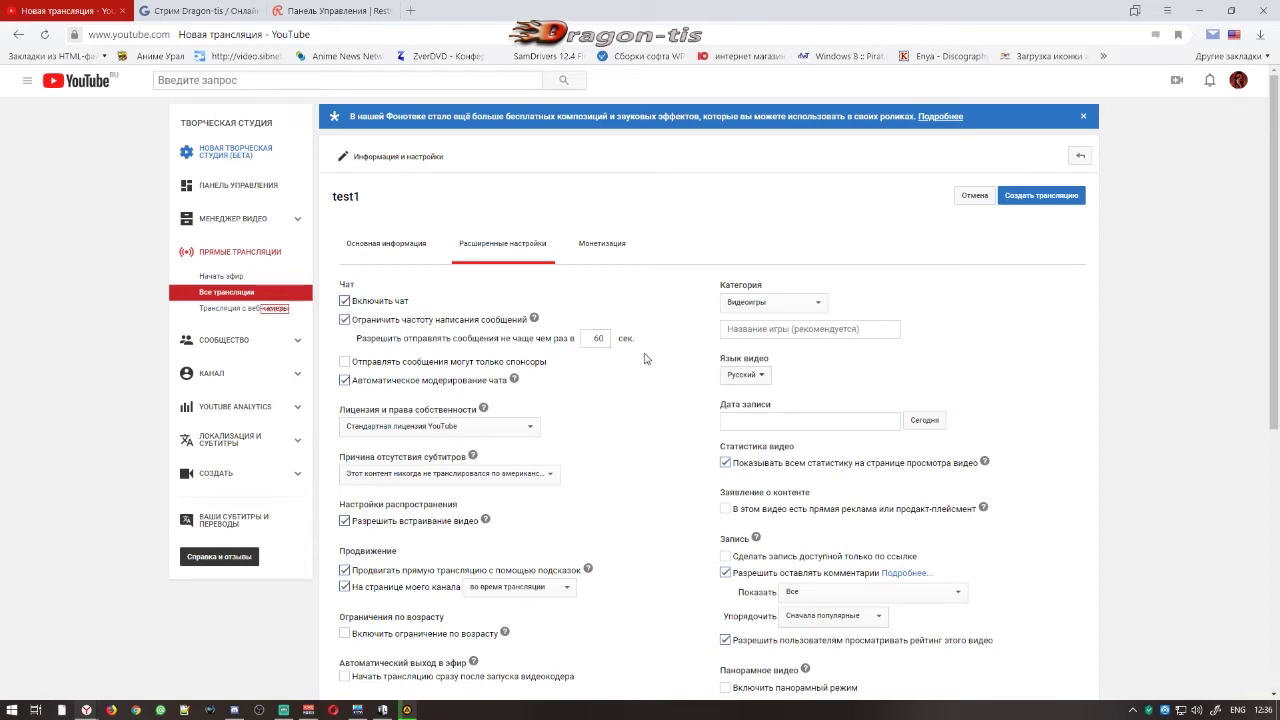
{"action": "double_click", "coordinate": [598, 338]}
{"action": "type", "text": "10"}
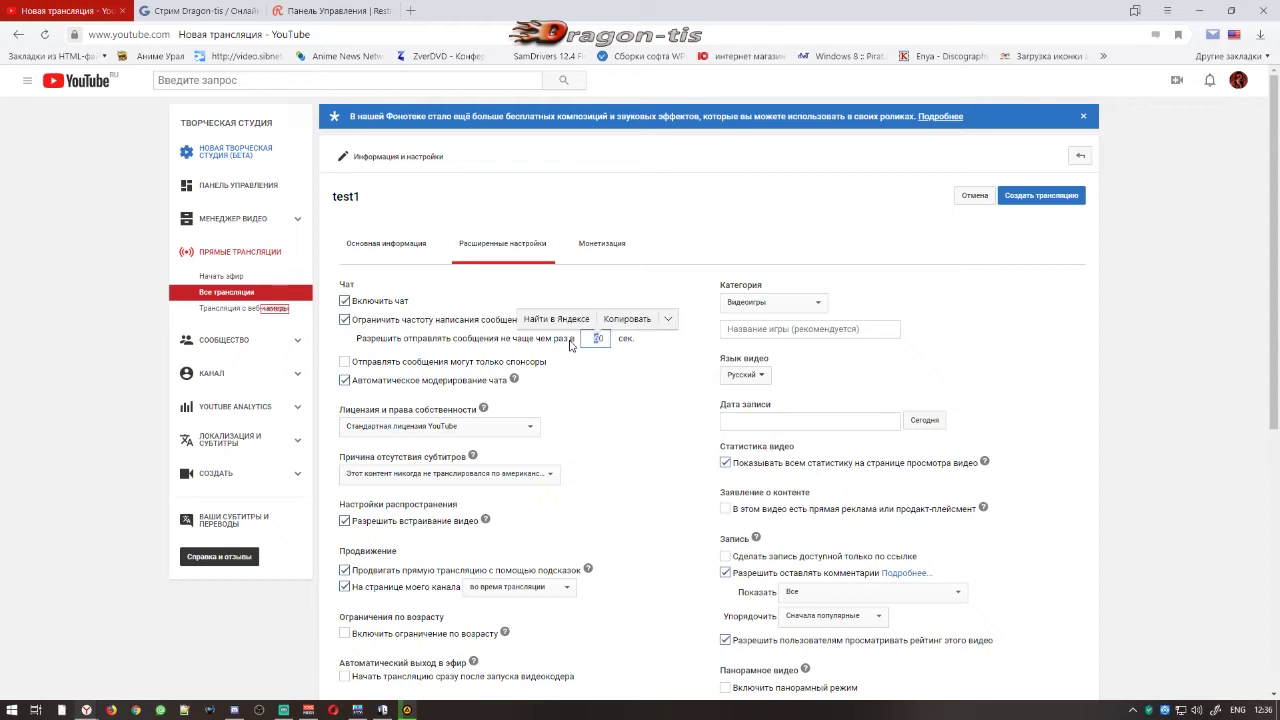
{"action": "left_click", "coordinate": [345, 320]}
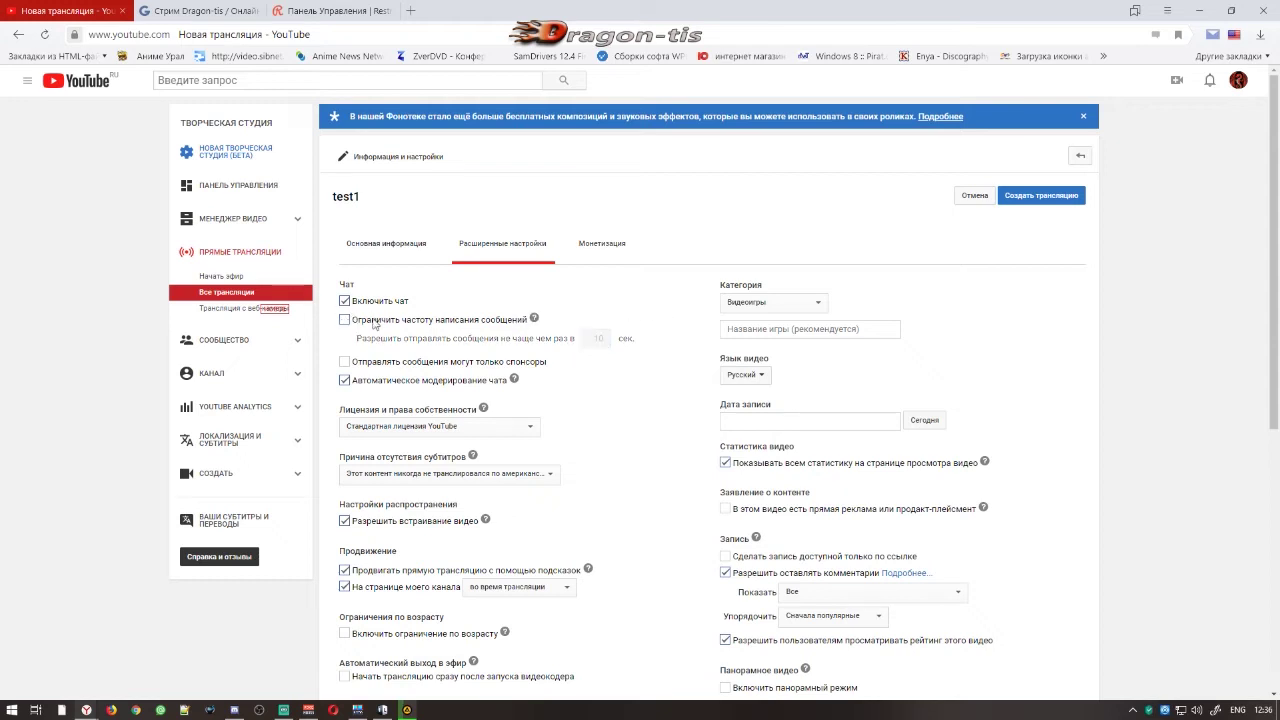
{"action": "left_click", "coordinate": [344, 320]}
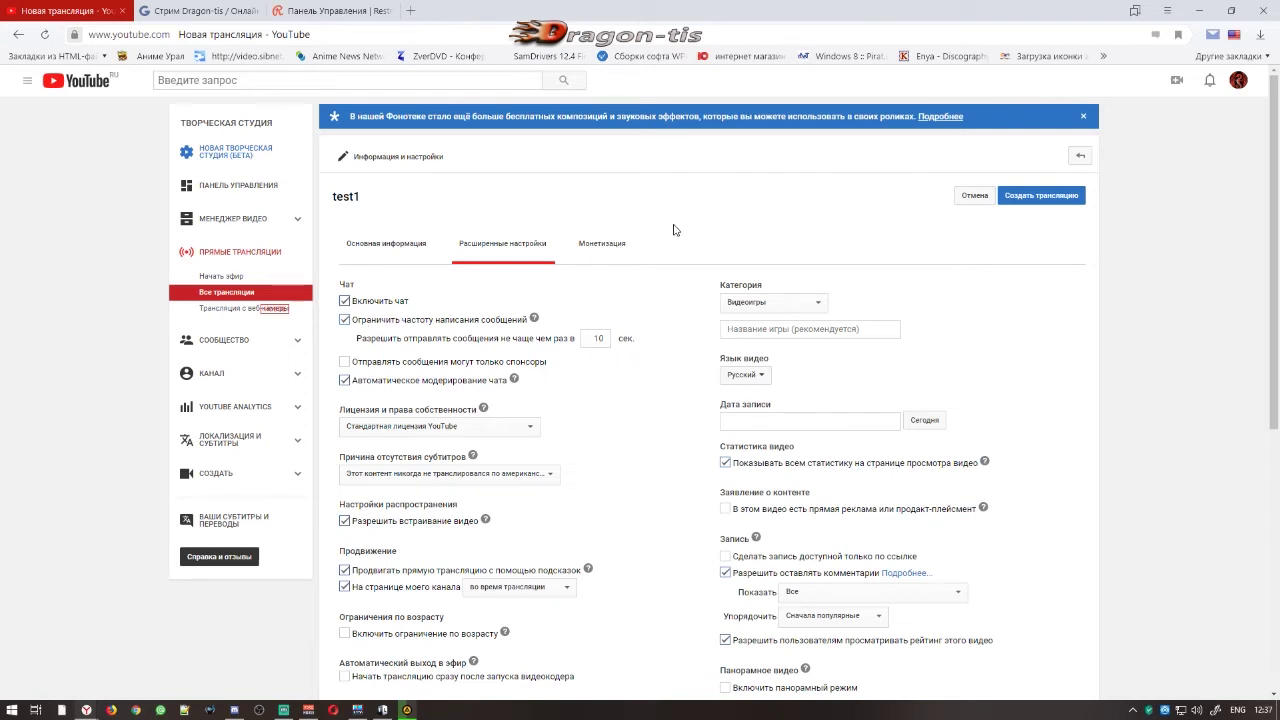
- Compare the low and lowest latency options and set the broadcast's latency to Наименьшая задержка
{"action": "scroll", "coordinate": [638, 320], "scroll_direction": "down", "scroll_amount": 3}
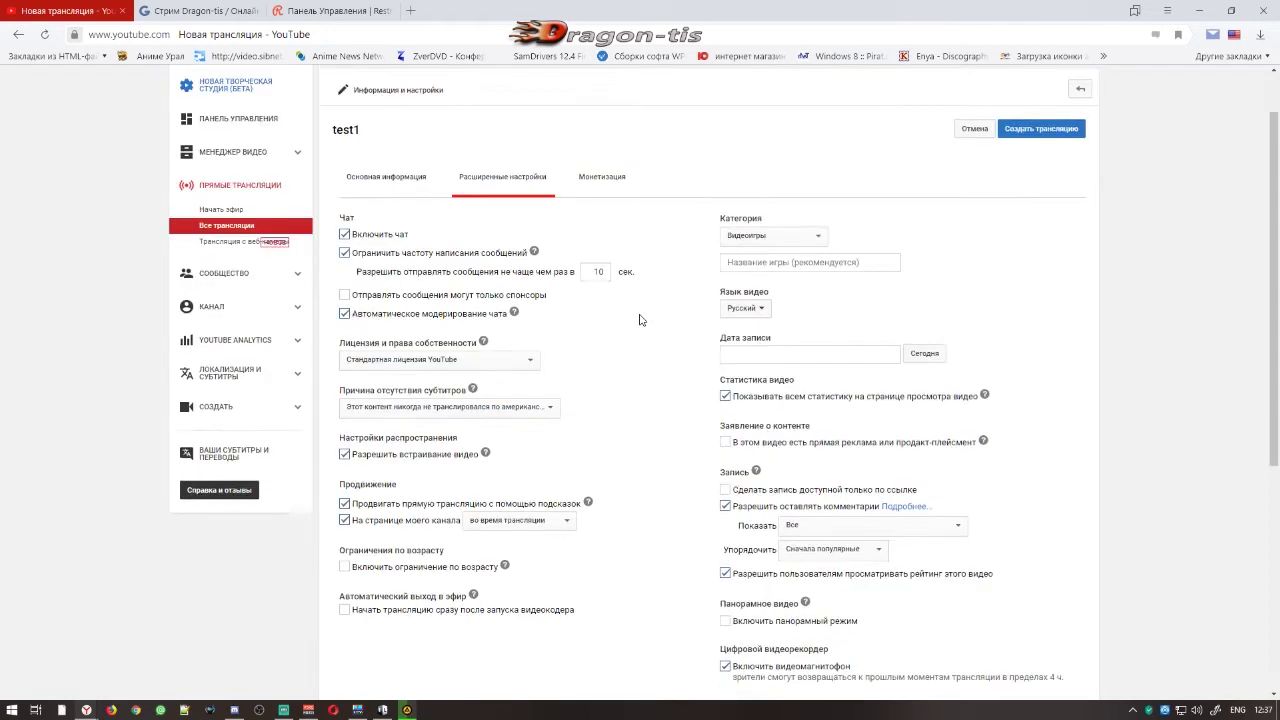
{"action": "scroll", "coordinate": [660, 275], "scroll_direction": "up", "scroll_amount": 3}
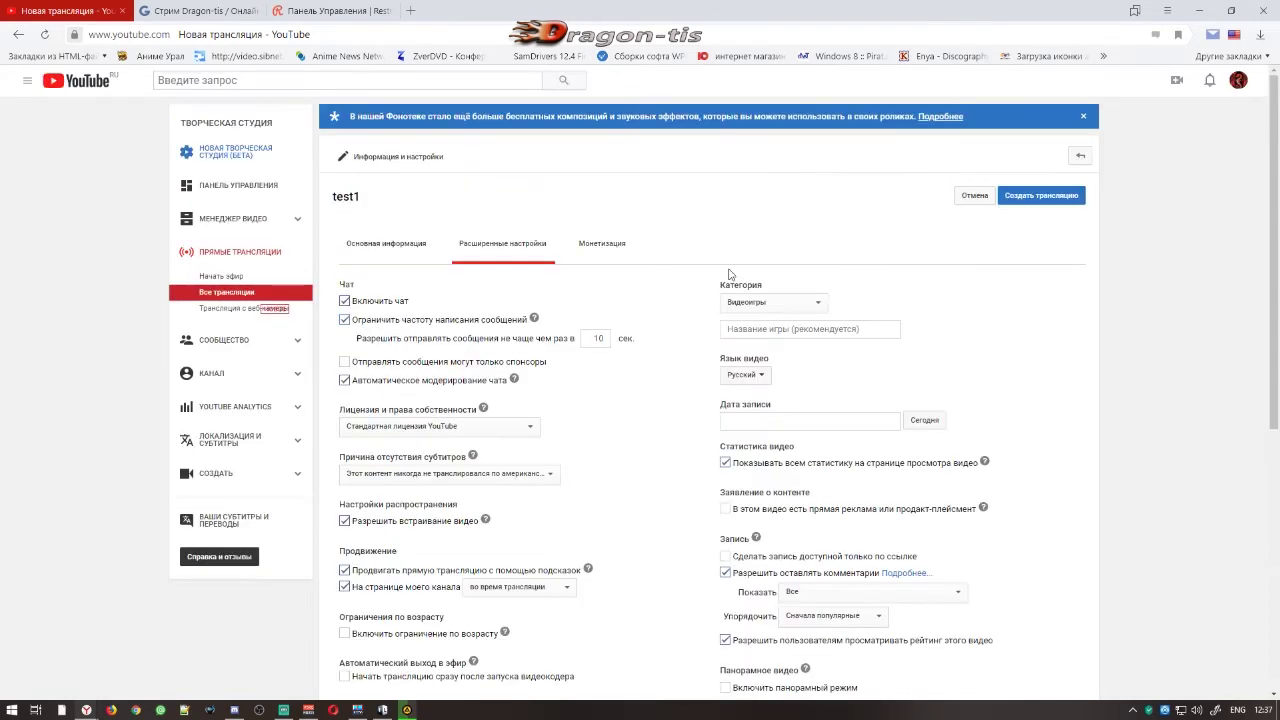
{"action": "left_click", "coordinate": [743, 329]}
{"action": "scroll", "coordinate": [471, 364], "scroll_direction": "down", "scroll_amount": 5}
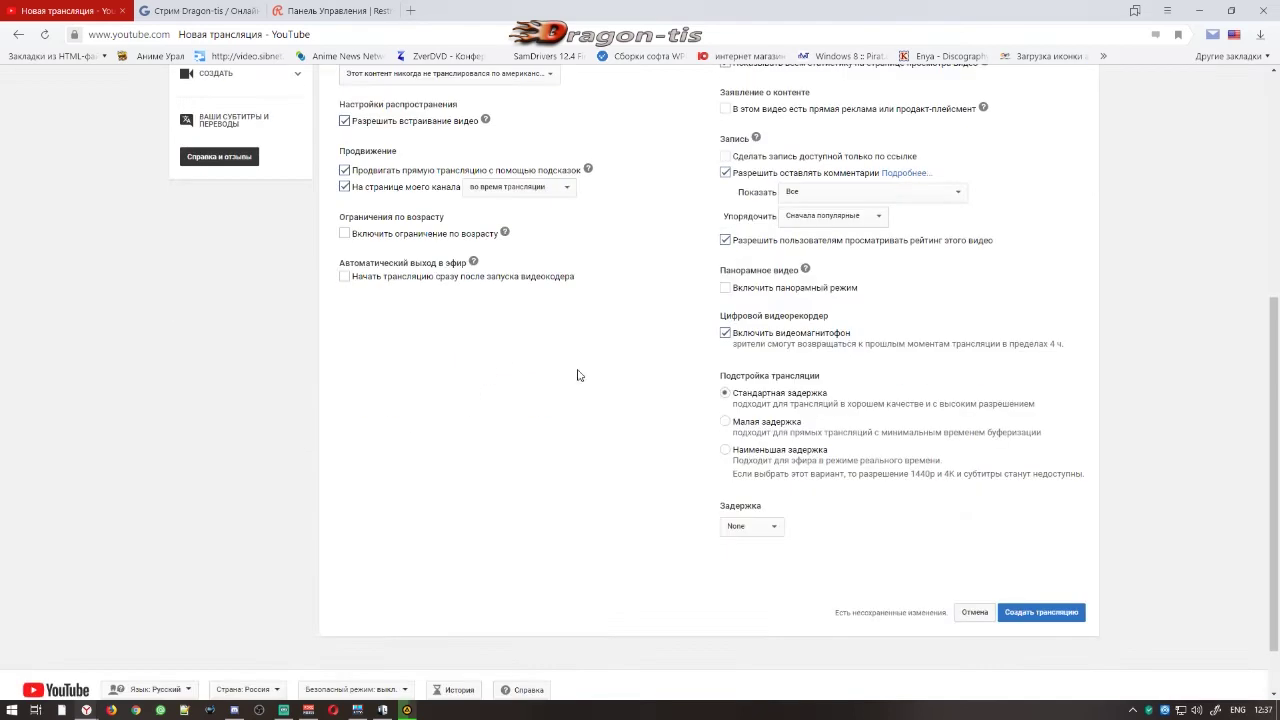
{"action": "left_click", "coordinate": [726, 451]}
{"action": "left_click", "coordinate": [726, 422]}
{"action": "left_click", "coordinate": [725, 450]}
{"action": "left_click", "coordinate": [726, 422]}
{"action": "left_click", "coordinate": [725, 450]}
{"action": "left_click", "coordinate": [726, 422]}
{"action": "left_click", "coordinate": [725, 450]}
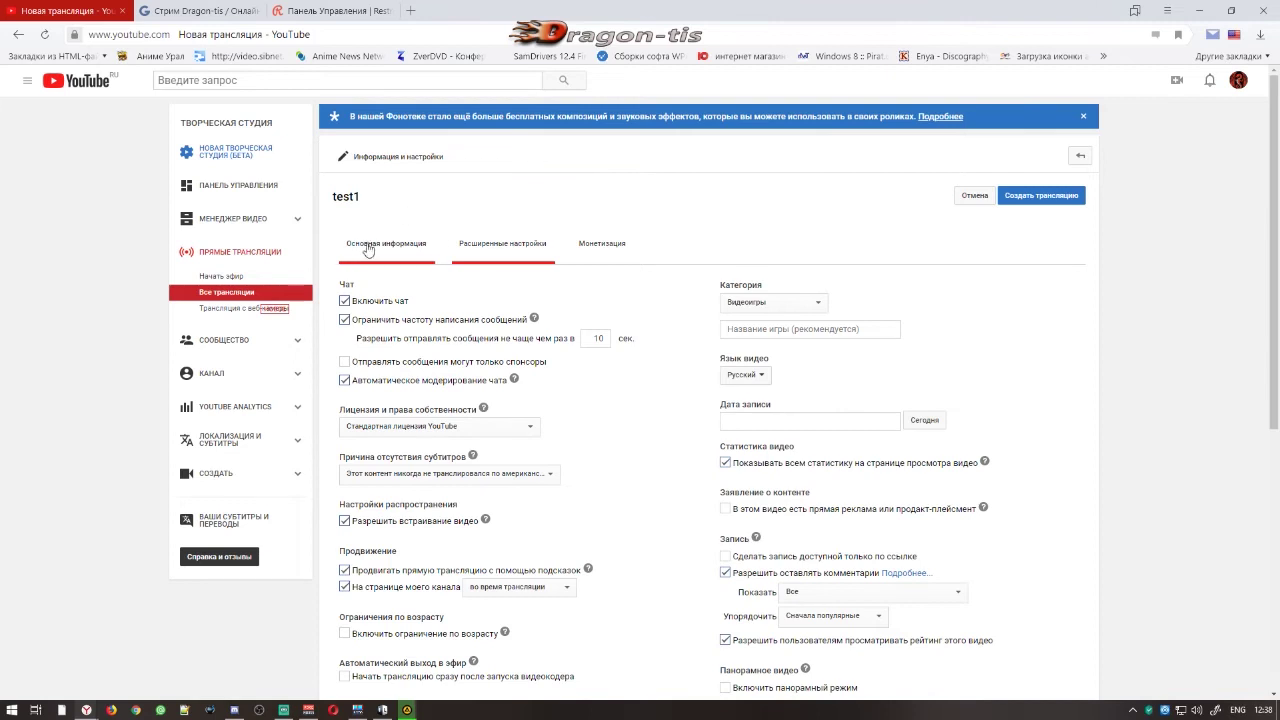
- Recheck the basic and advanced settings and create the test1 broadcast
{"action": "left_click", "coordinate": [386, 243]}
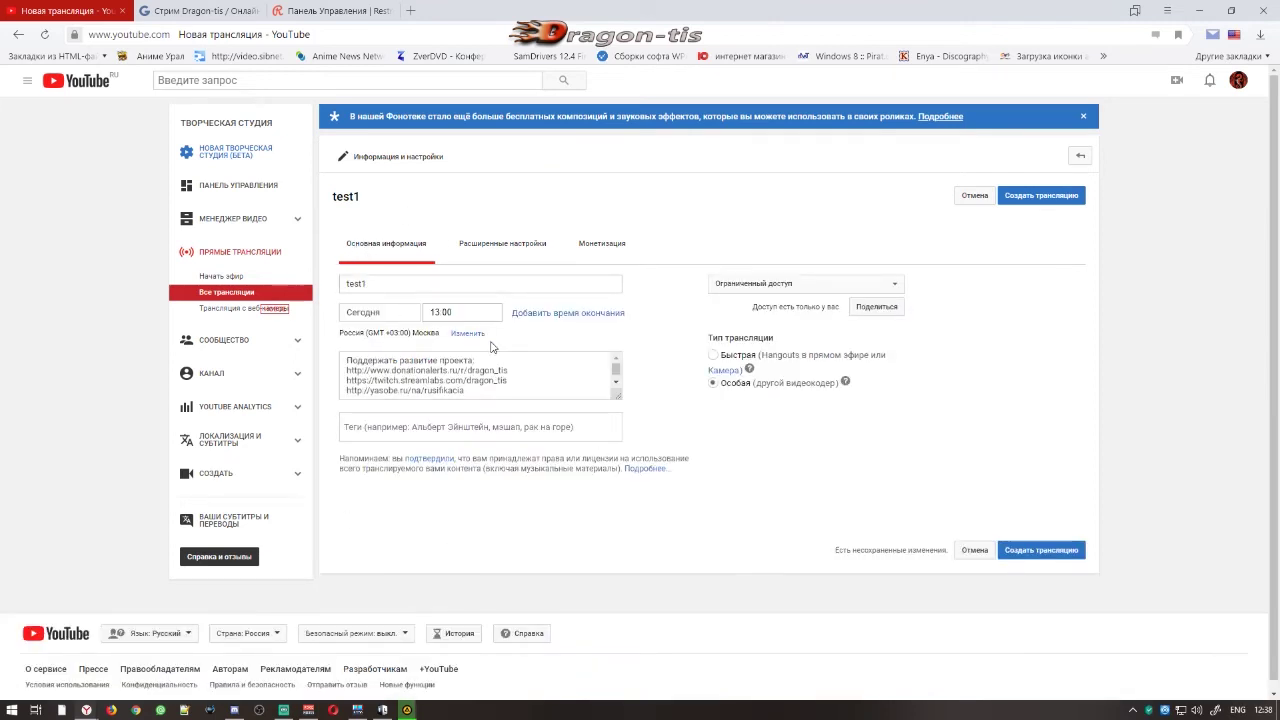
{"action": "left_click", "coordinate": [481, 246]}
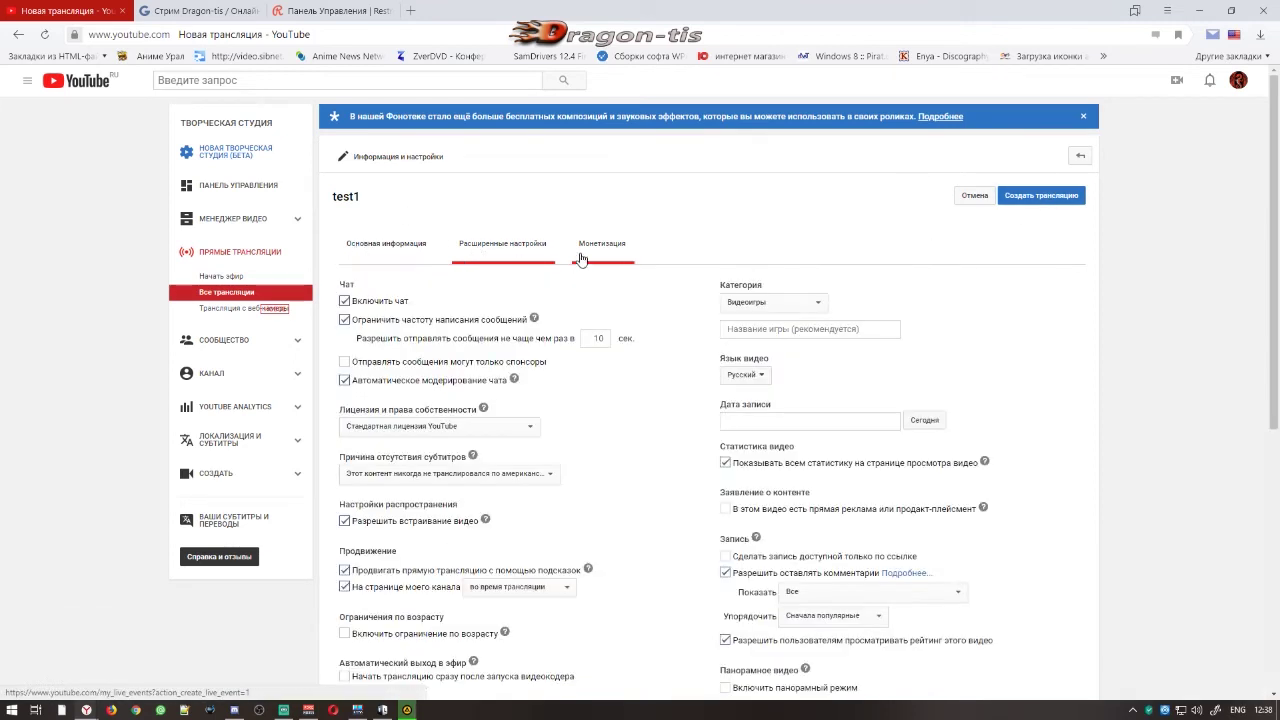
{"action": "scroll", "coordinate": [612, 420], "scroll_direction": "down", "scroll_amount": 1}
{"action": "scroll", "coordinate": [609, 420], "scroll_direction": "up", "scroll_amount": 1}
{"action": "scroll", "coordinate": [609, 420], "scroll_direction": "down", "scroll_amount": 5}
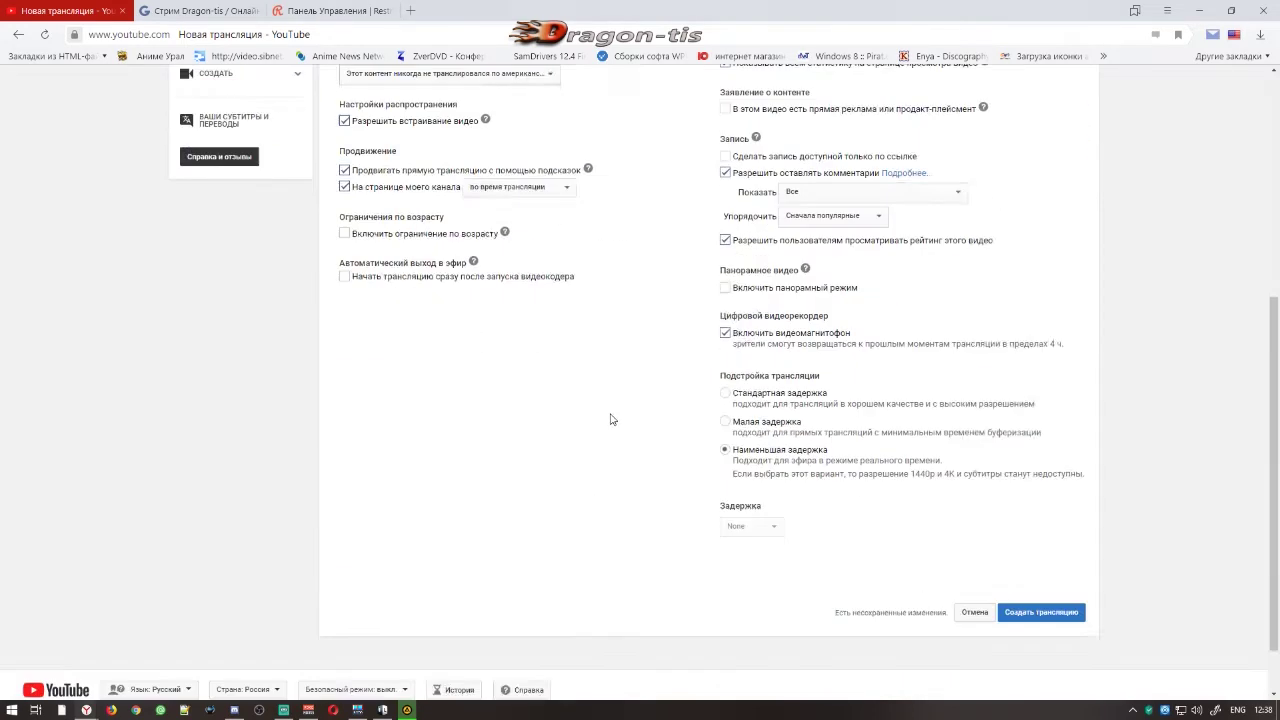
{"action": "scroll", "coordinate": [591, 451], "scroll_direction": "up", "scroll_amount": 4}
{"action": "left_click", "coordinate": [395, 179]}
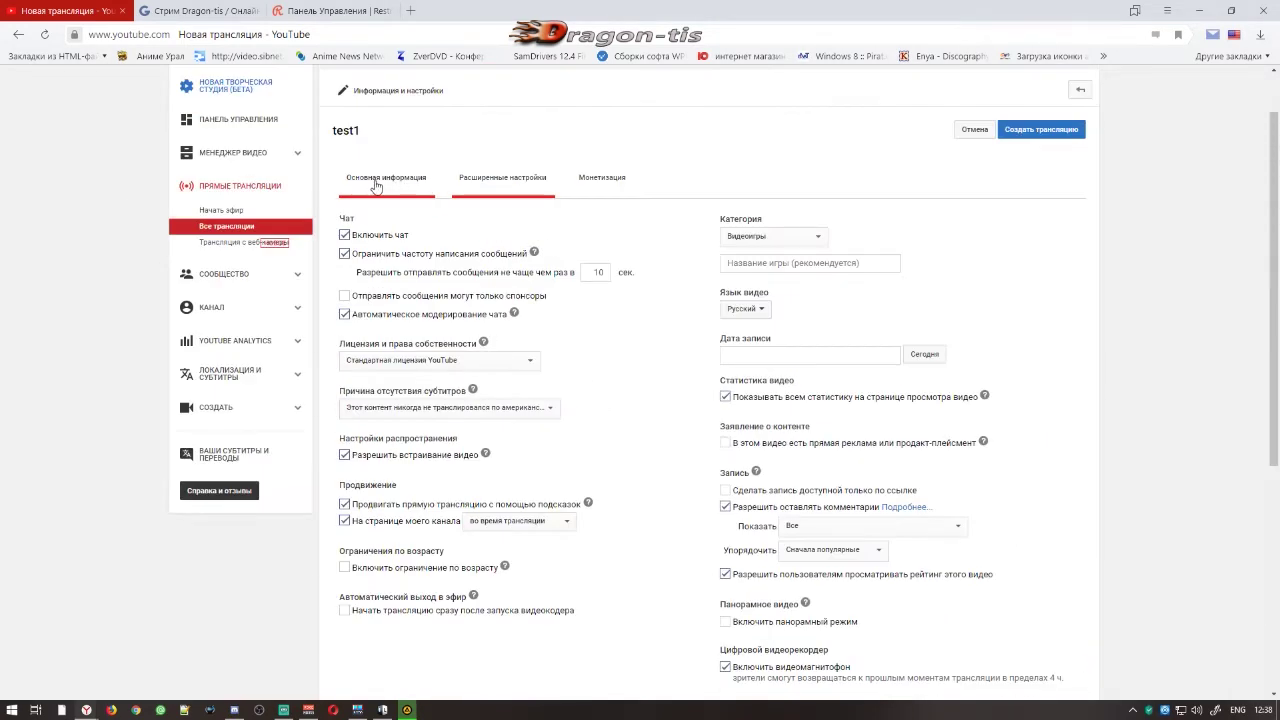
{"action": "left_click", "coordinate": [1043, 188]}
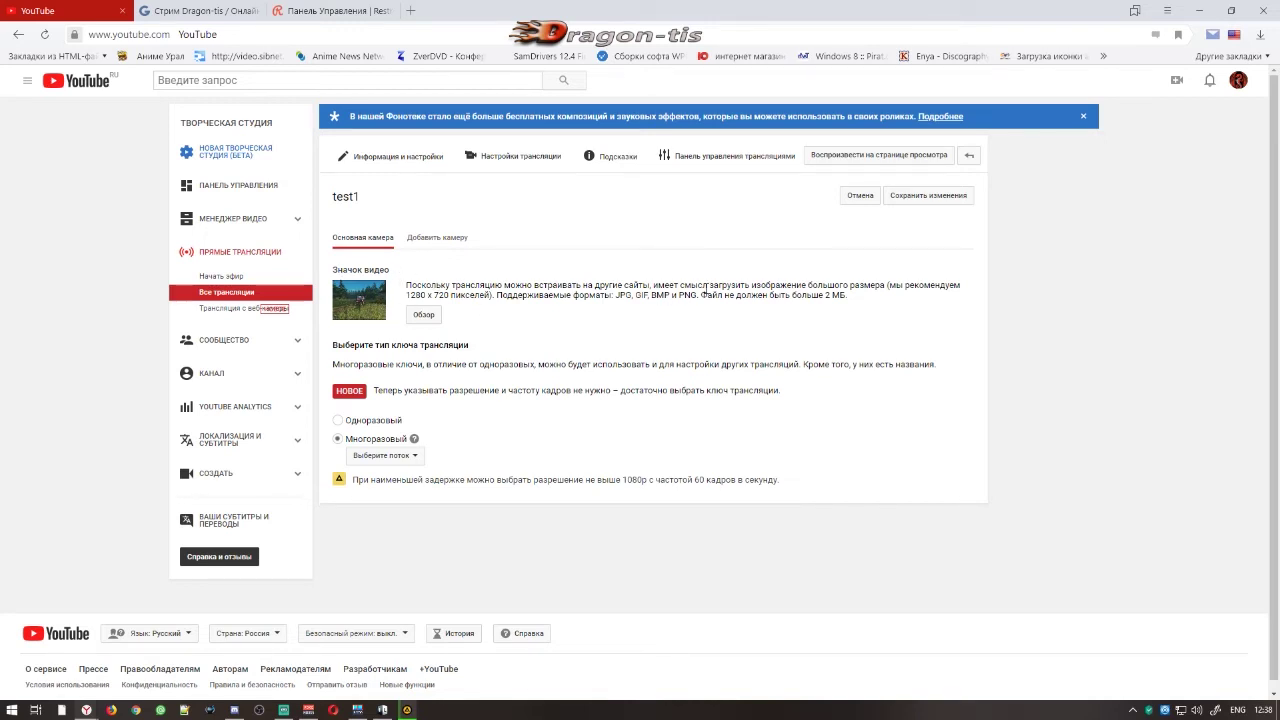
- Try the one-time stream key type (Одноразовый) and look over its encoder settings
{"action": "scroll", "coordinate": [526, 275], "scroll_direction": "down", "scroll_amount": 1}
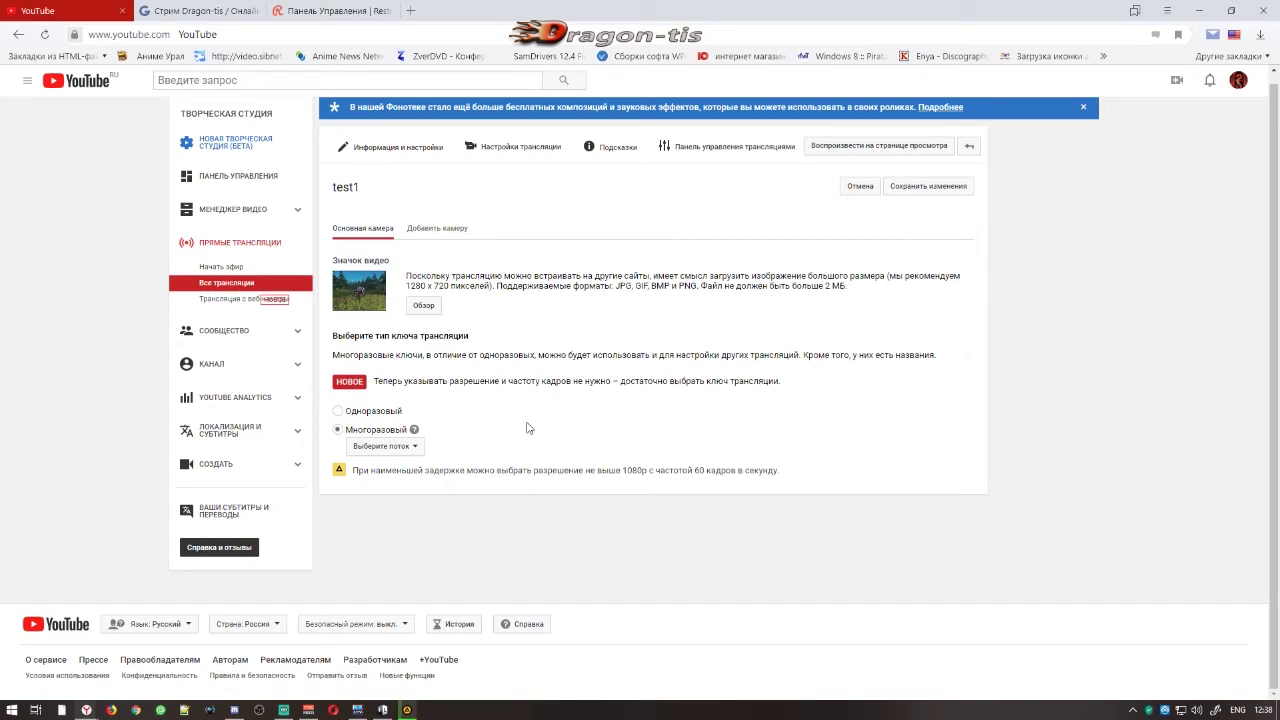
{"action": "left_click", "coordinate": [337, 411]}
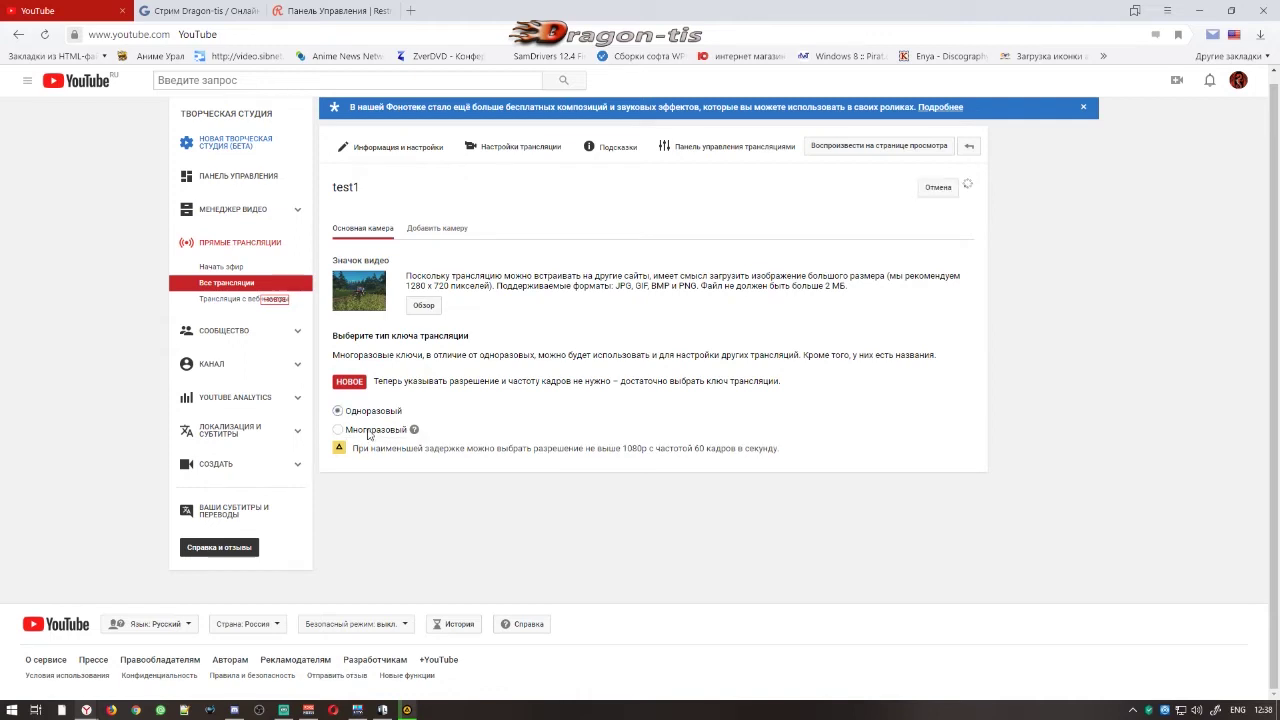
{"action": "scroll", "coordinate": [335, 420], "scroll_direction": "down", "scroll_amount": 2}
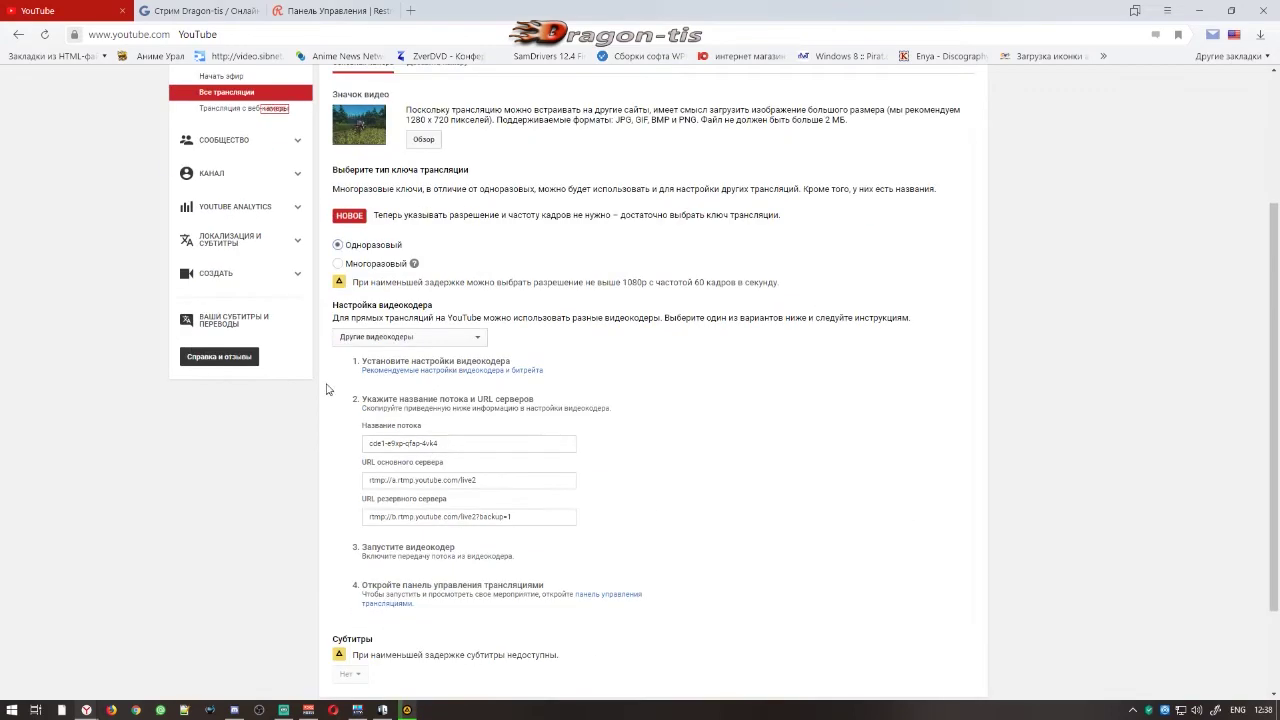
{"action": "scroll", "coordinate": [340, 400], "scroll_direction": "up", "scroll_amount": 1}
- Choose the reusable stream key type (Многоразовый) for test1 and start creating a new stream
{"action": "left_click", "coordinate": [338, 397]}
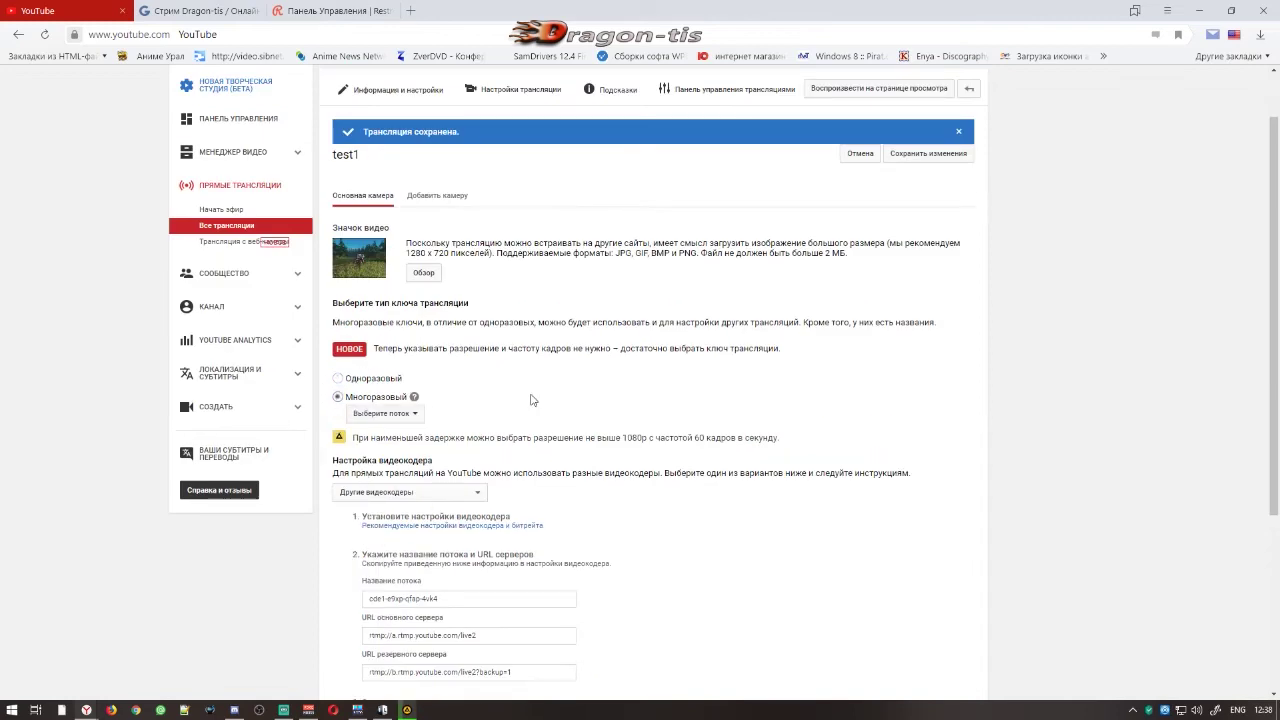
{"action": "scroll", "coordinate": [480, 415], "scroll_direction": "down", "scroll_amount": 1}
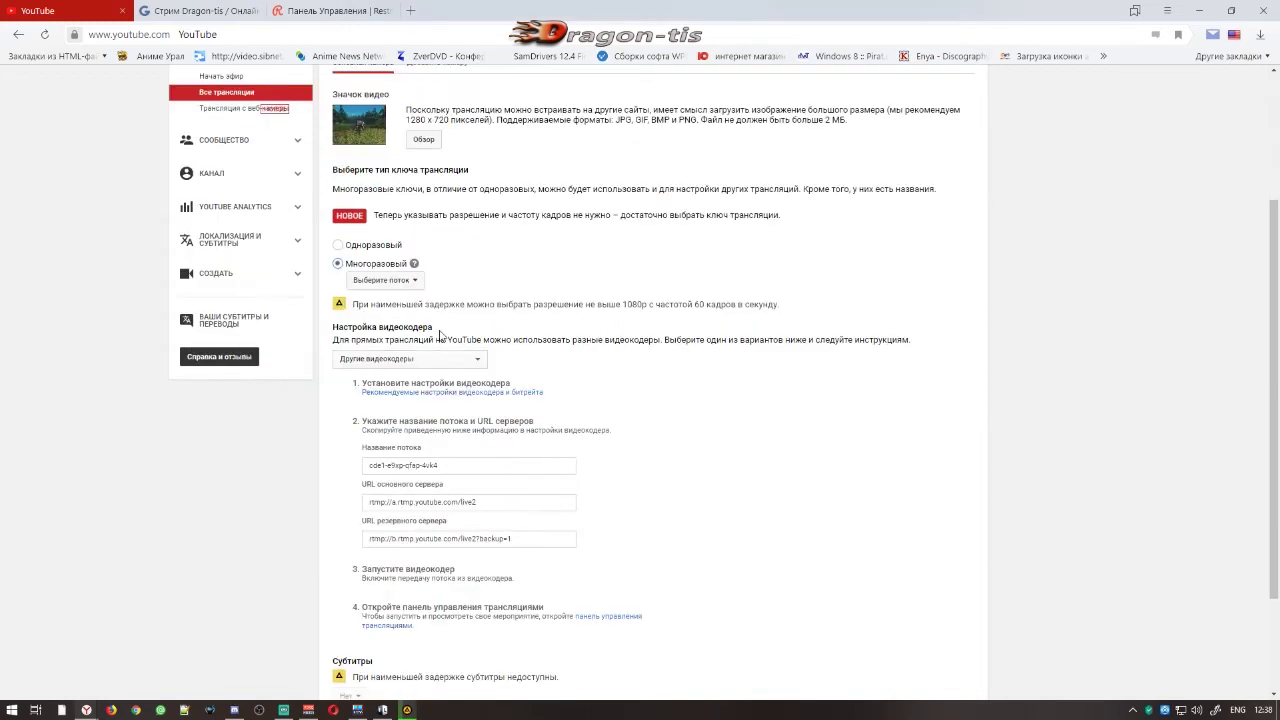
{"action": "left_click", "coordinate": [412, 281]}
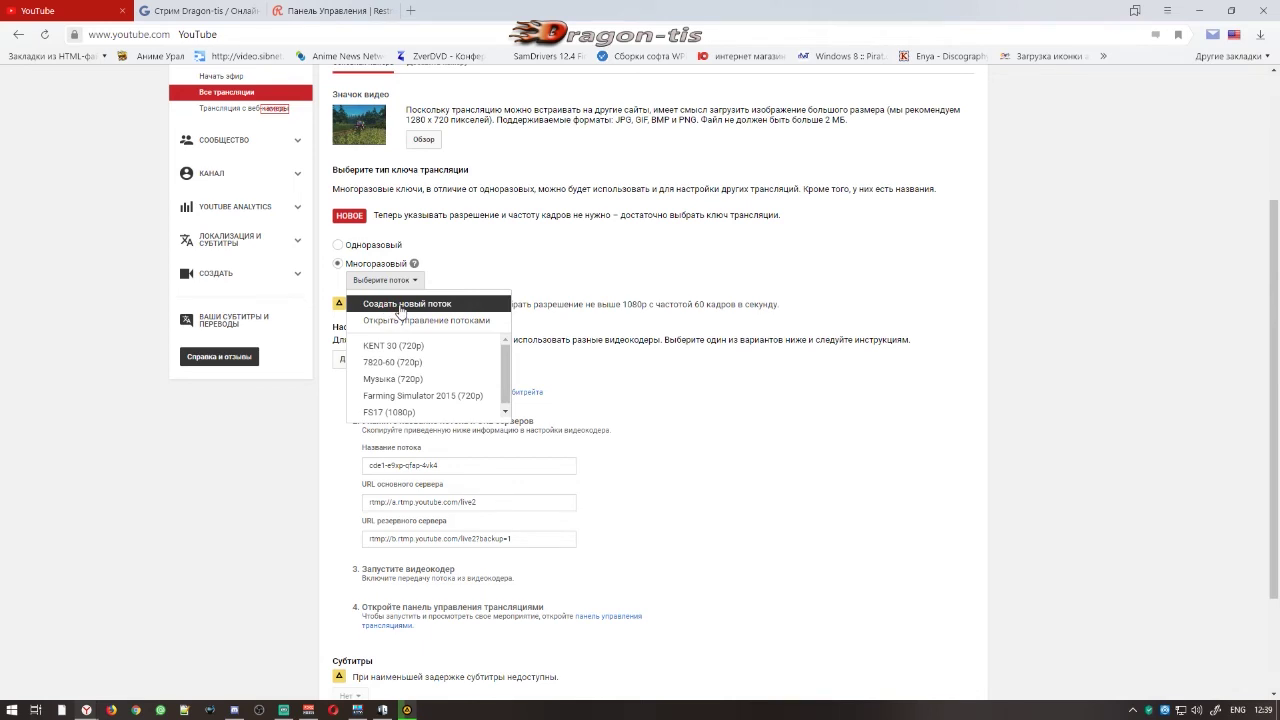
{"action": "left_click", "coordinate": [400, 311]}
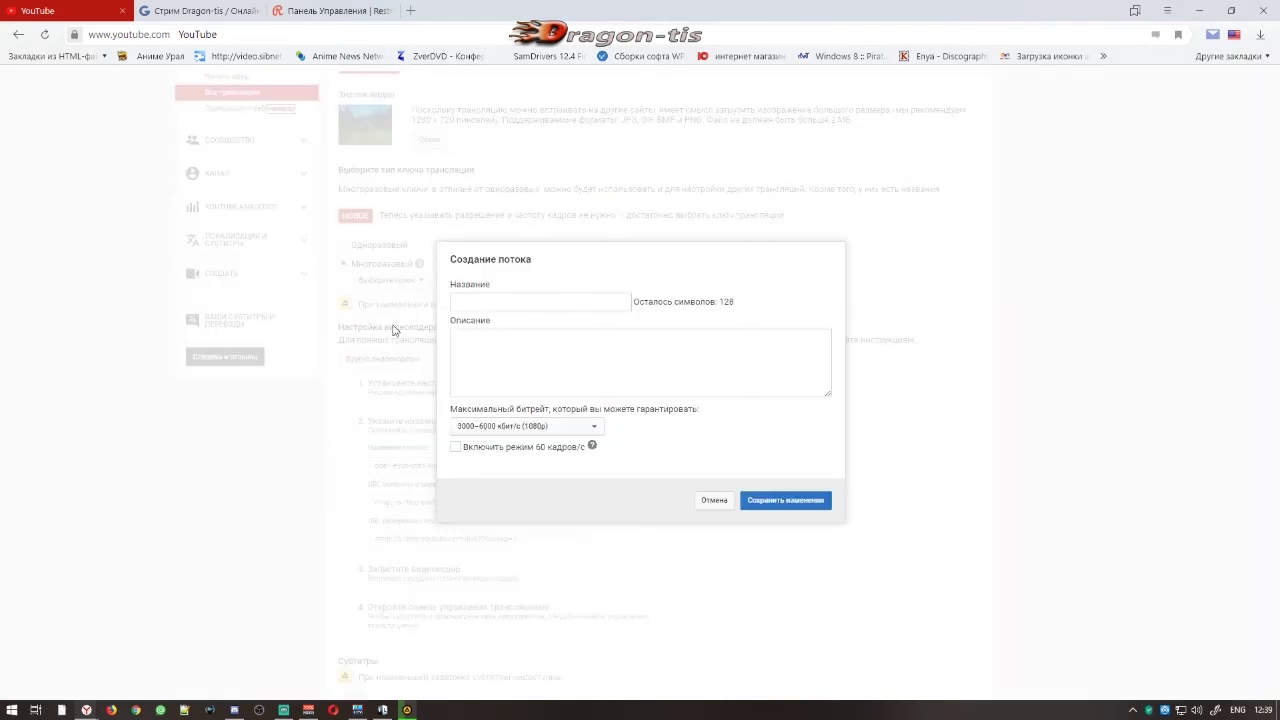
- Name the new stream t1 and set its maximum bitrate to 3000–6000 кбит/с (1080p)
{"action": "left_click", "coordinate": [473, 300]}
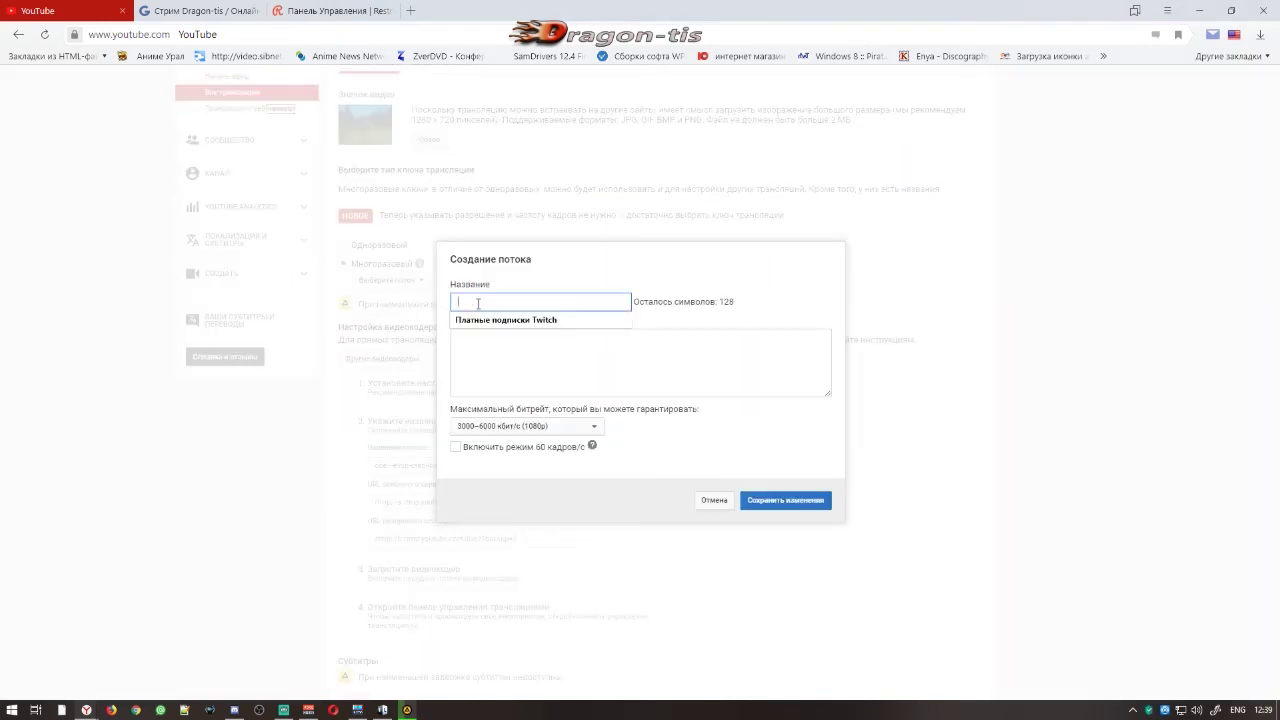
{"action": "type", "text": "t1"}
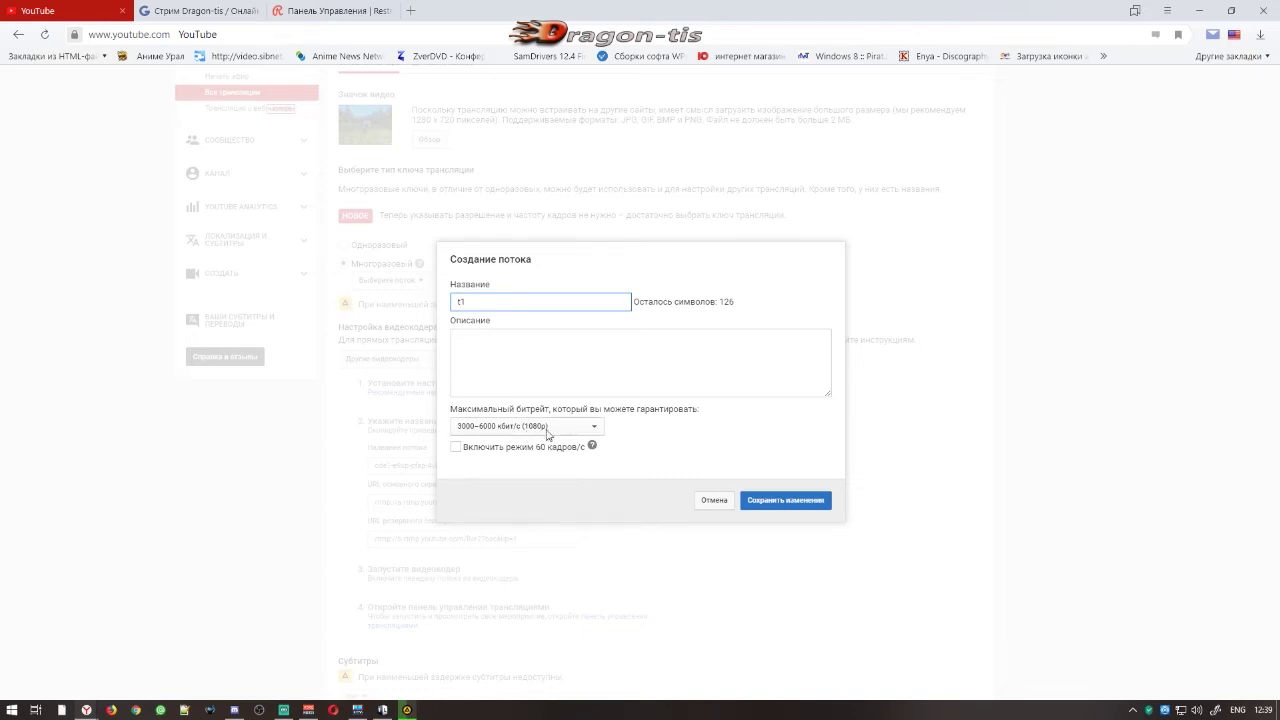
{"action": "left_click", "coordinate": [595, 428]}
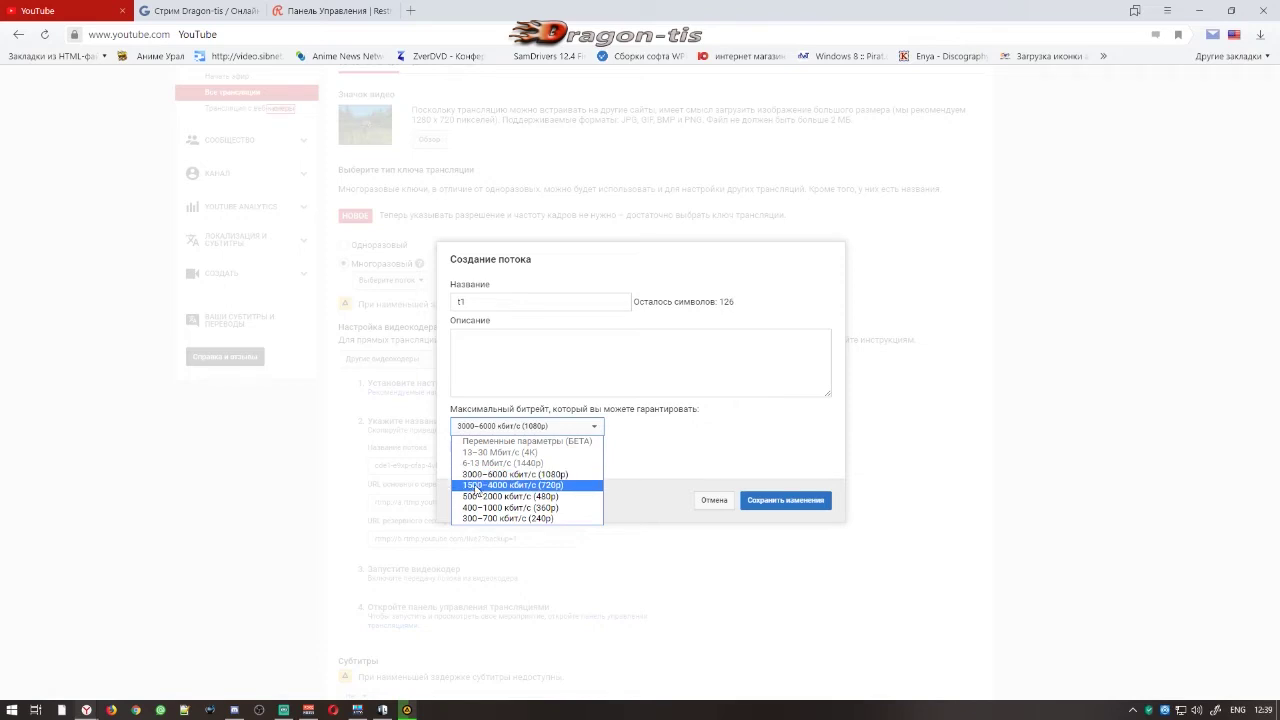
{"action": "left_click", "coordinate": [546, 476]}
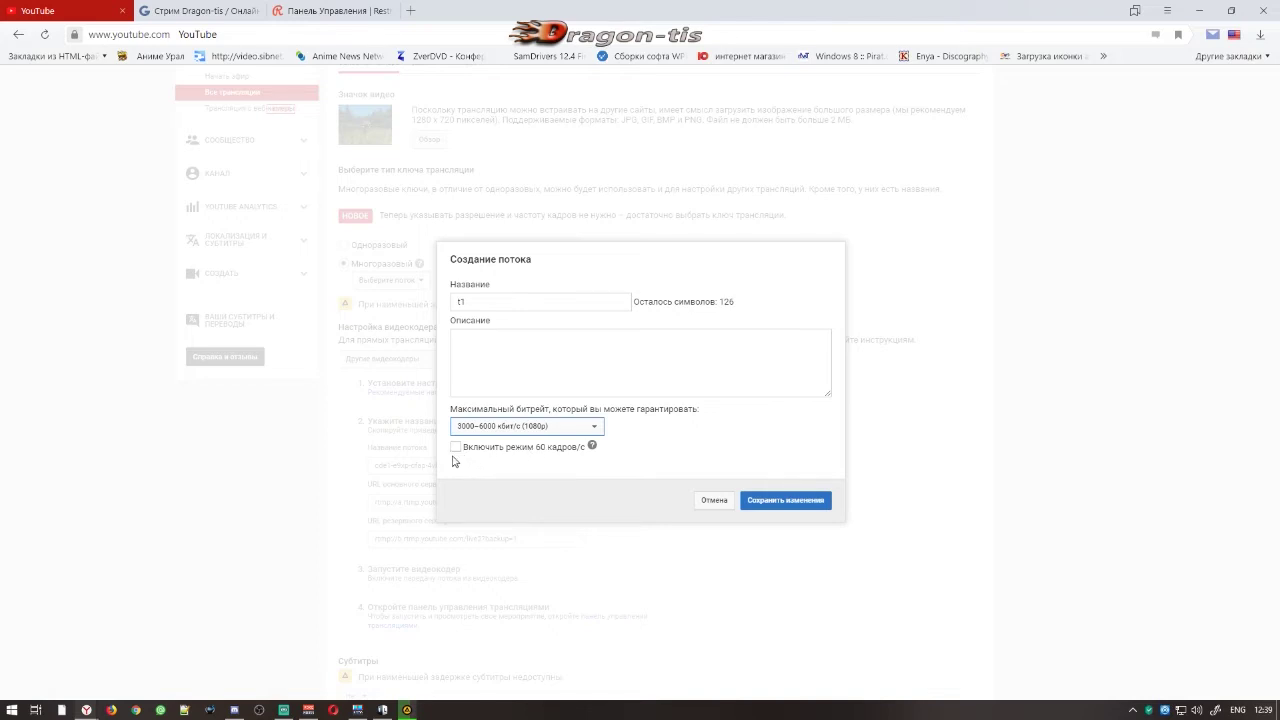
- Switch to OBS and check the streaming bitrate in the output settings and the resolution and frame rate in the video settings
{"action": "left_click", "coordinate": [259, 712]}
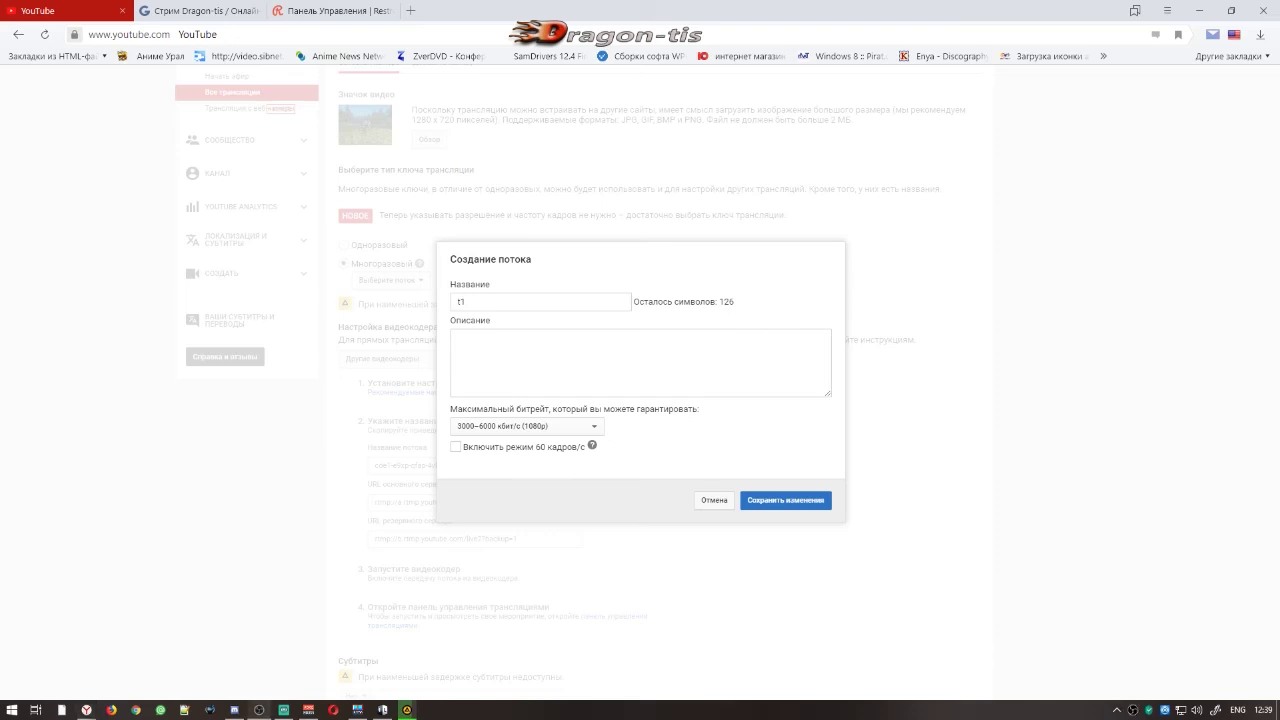
{"action": "left_click_drag", "start_coordinate": [1279, 100], "coordinate": [762, 104]}
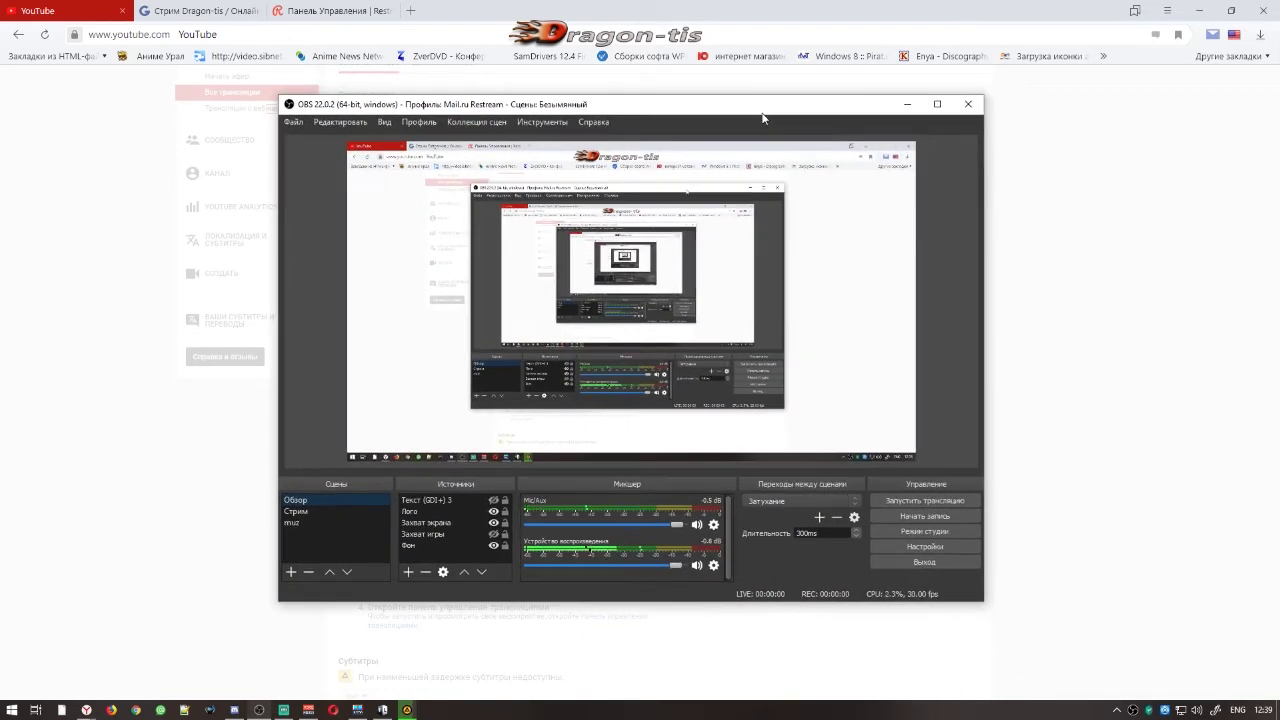
{"action": "left_click", "coordinate": [922, 547]}
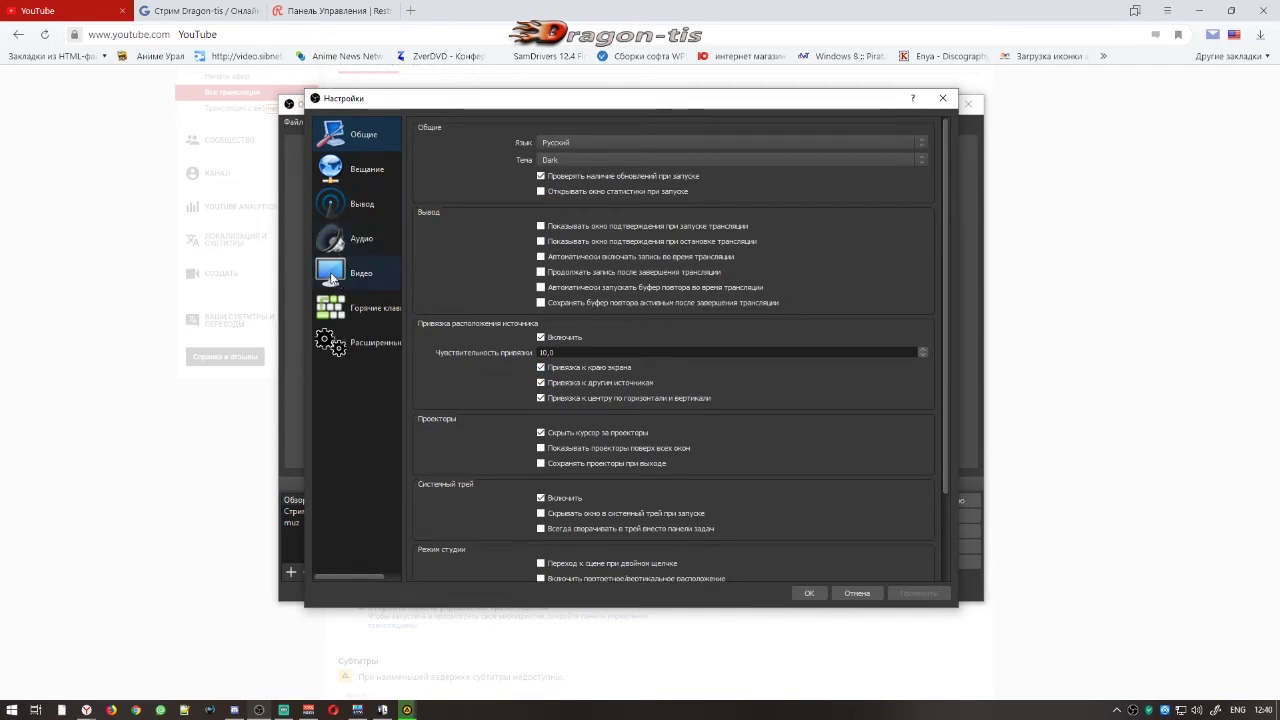
{"action": "left_click", "coordinate": [333, 208]}
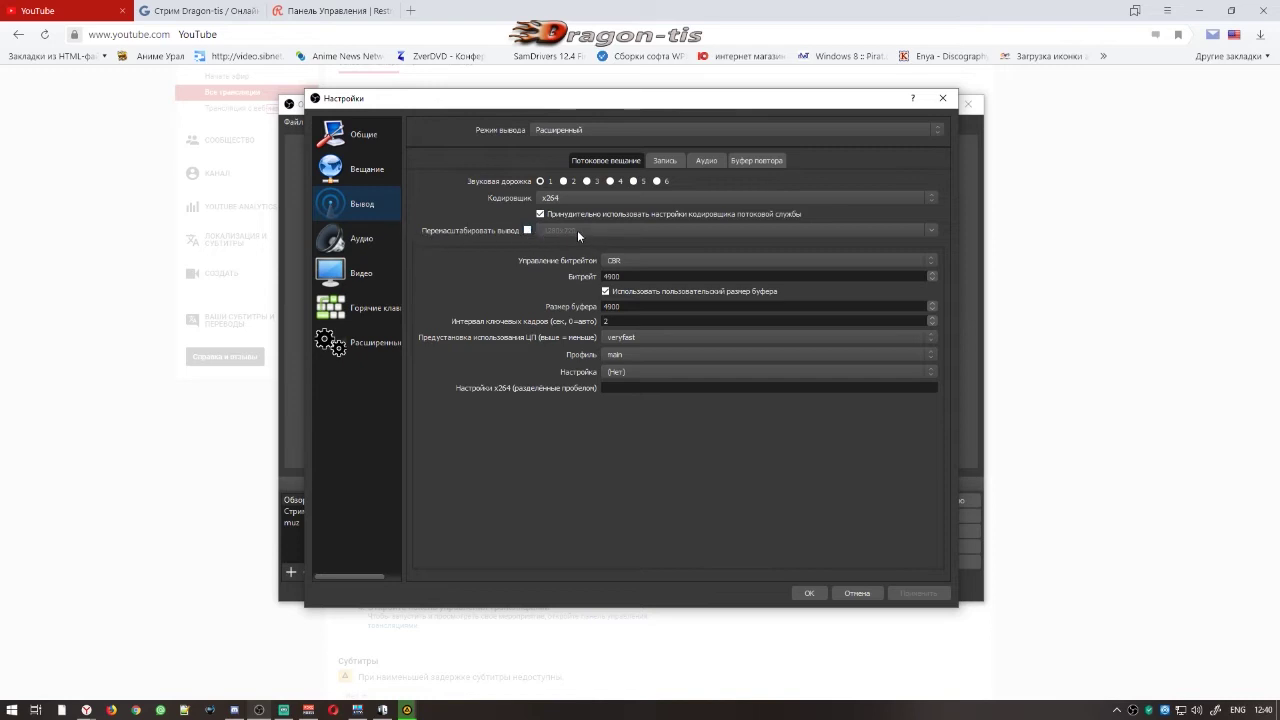
{"action": "left_click", "coordinate": [333, 278]}
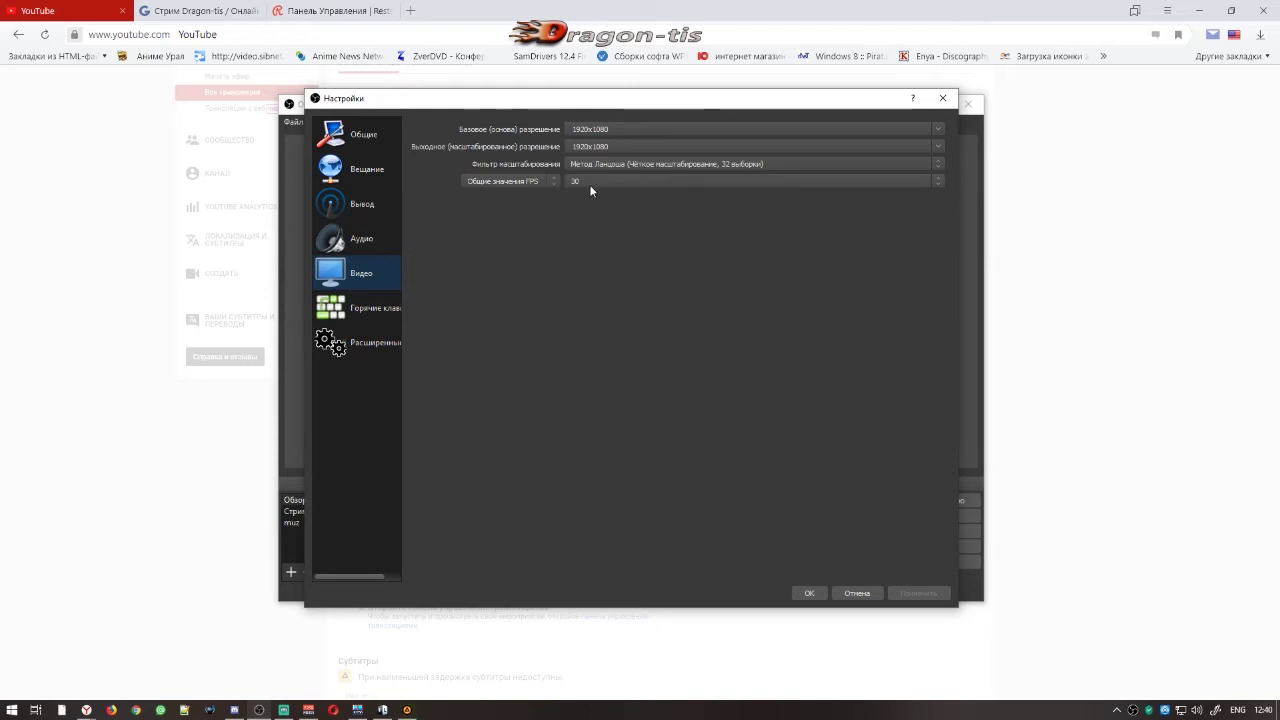
{"action": "left_click", "coordinate": [942, 98]}
{"action": "left_click", "coordinate": [908, 105]}
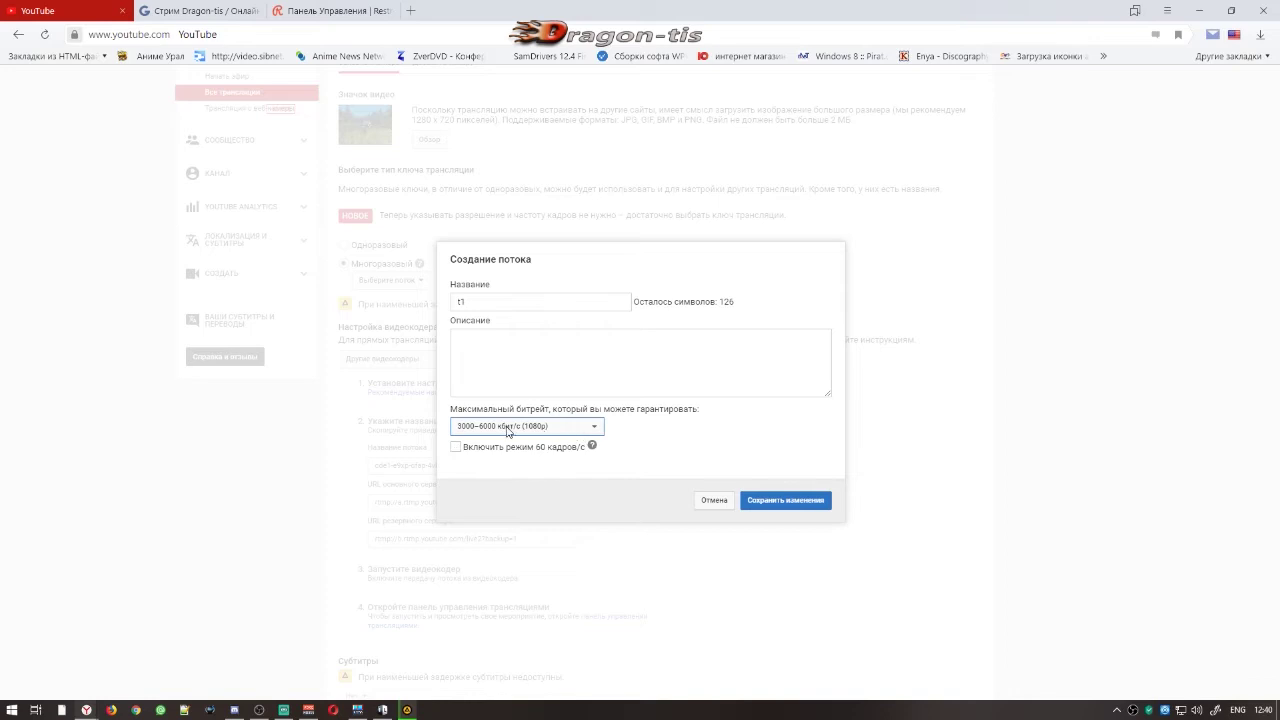
- Save the t1 stream and check that it is listed among the reusable streams for the broadcast
{"action": "left_click", "coordinate": [790, 506]}
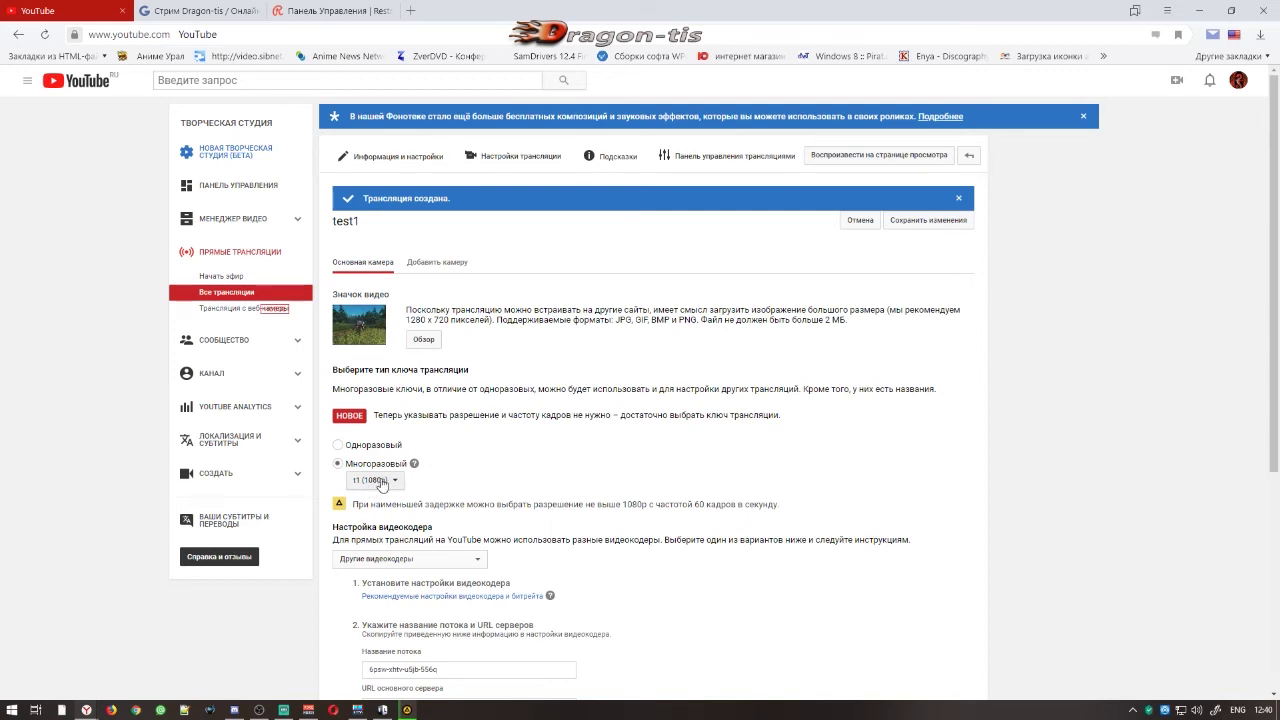
{"action": "scroll", "coordinate": [395, 482], "scroll_direction": "down", "scroll_amount": 3}
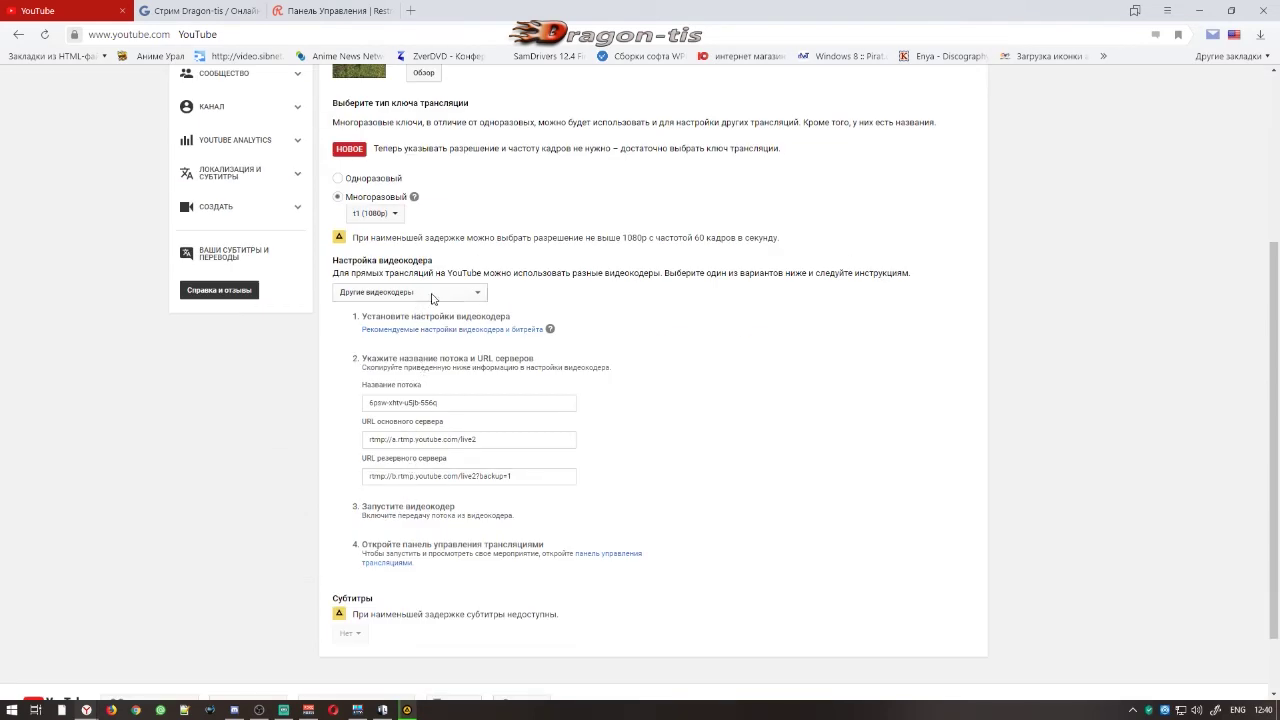
{"action": "left_click", "coordinate": [395, 214]}
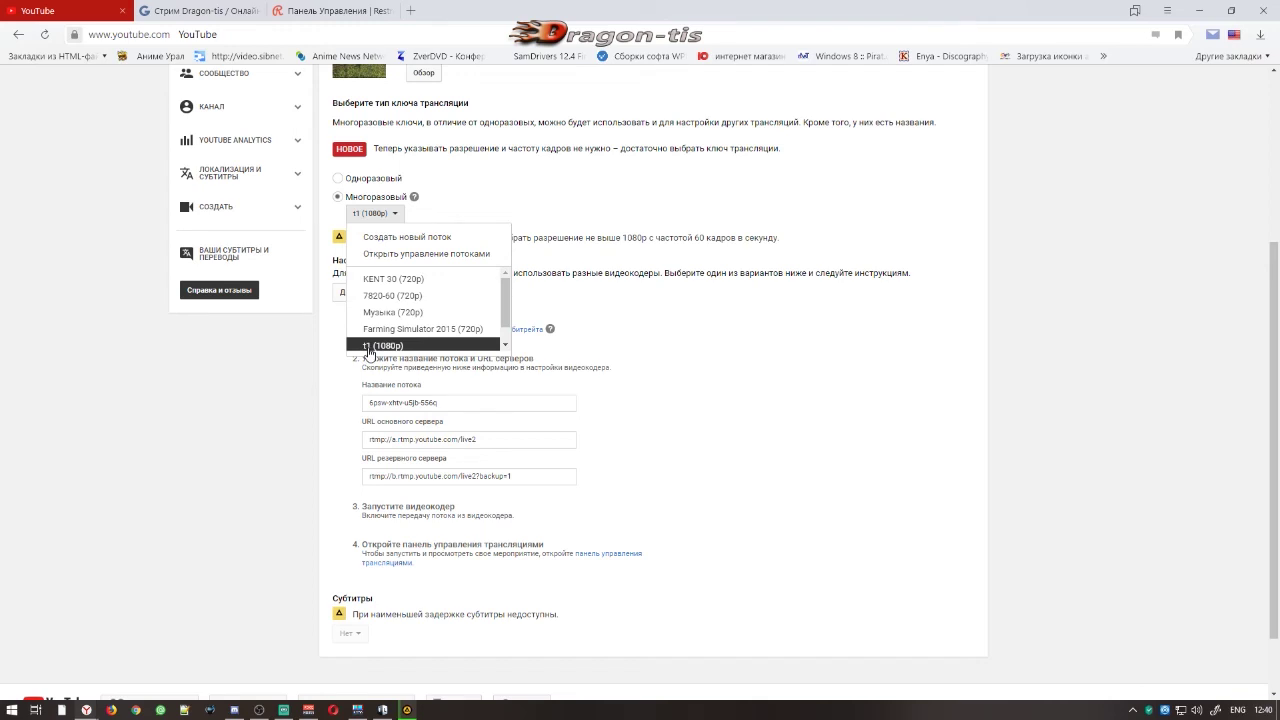
{"action": "scroll", "coordinate": [603, 200], "scroll_direction": "up", "scroll_amount": 1}
{"action": "scroll", "coordinate": [603, 200], "scroll_direction": "up", "scroll_amount": 3}
{"action": "scroll", "coordinate": [560, 190], "scroll_direction": "down", "scroll_amount": 4}
{"action": "left_click", "coordinate": [625, 352]}
{"action": "scroll", "coordinate": [646, 348], "scroll_direction": "down", "scroll_amount": 2}
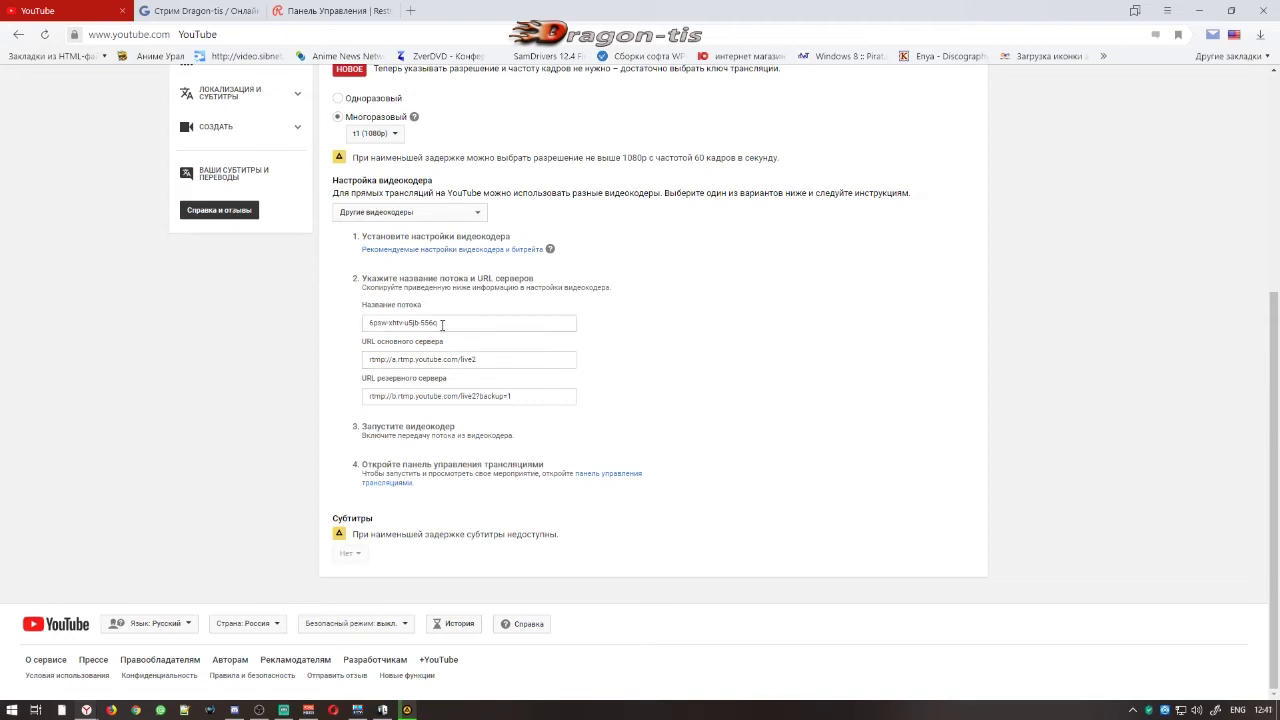
- Copy the t1 stream's key from the encoder setup section
{"action": "left_click_drag", "start_coordinate": [479, 325], "coordinate": [364, 325]}
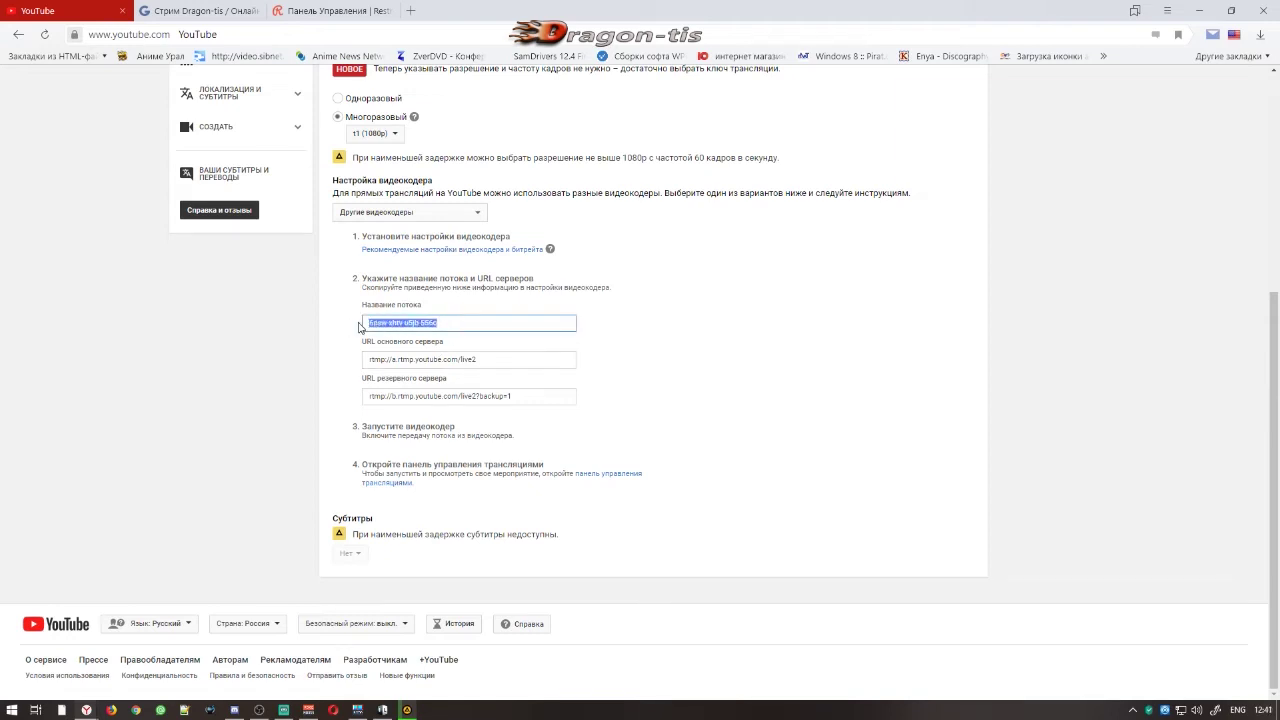
{"action": "right_click", "coordinate": [389, 326]}
{"action": "left_click", "coordinate": [436, 340]}
- Switch to OBS and set the streaming service to YouTube / YouTube Gaming in the broadcast settings
{"action": "left_click", "coordinate": [259, 710]}
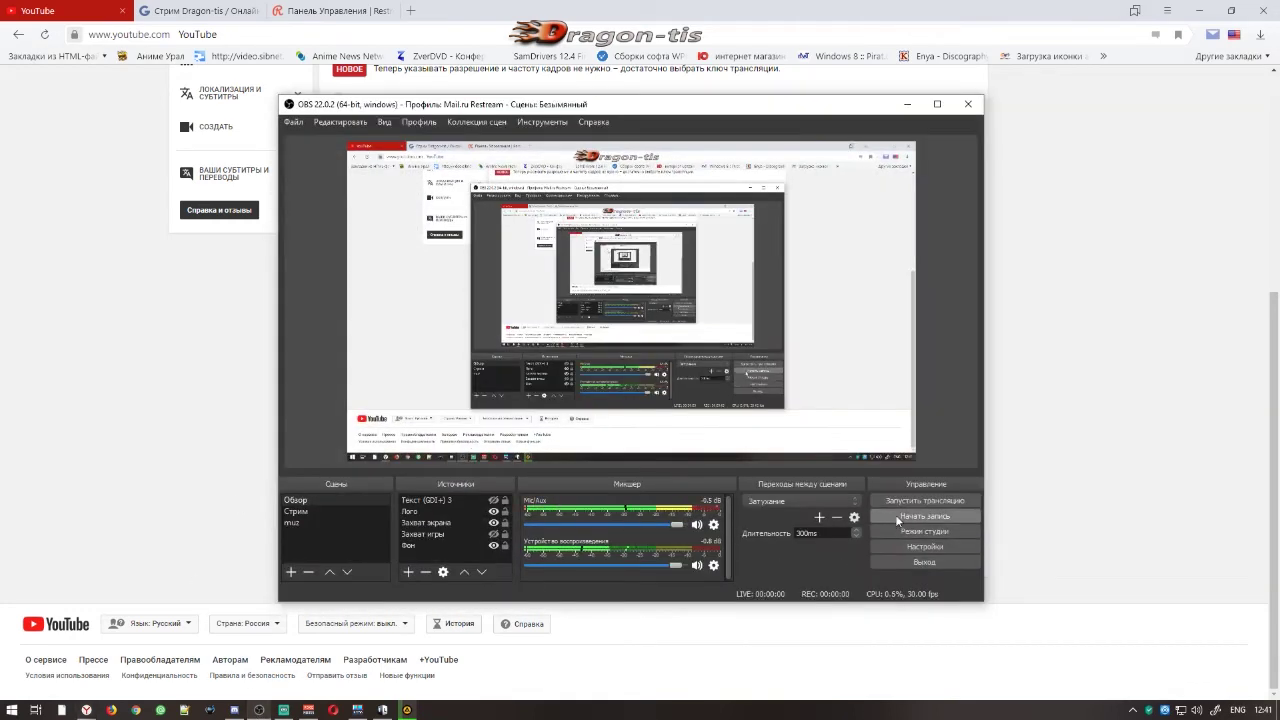
{"action": "left_click", "coordinate": [899, 545]}
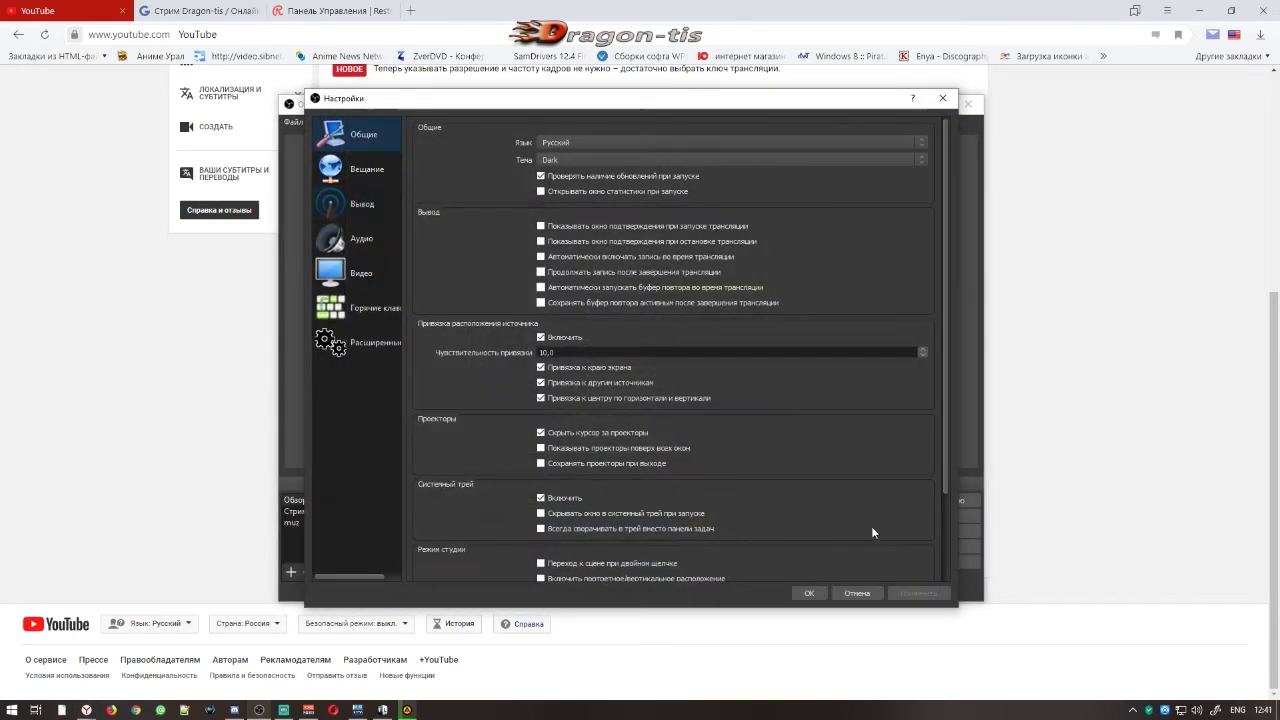
{"action": "left_click", "coordinate": [329, 172]}
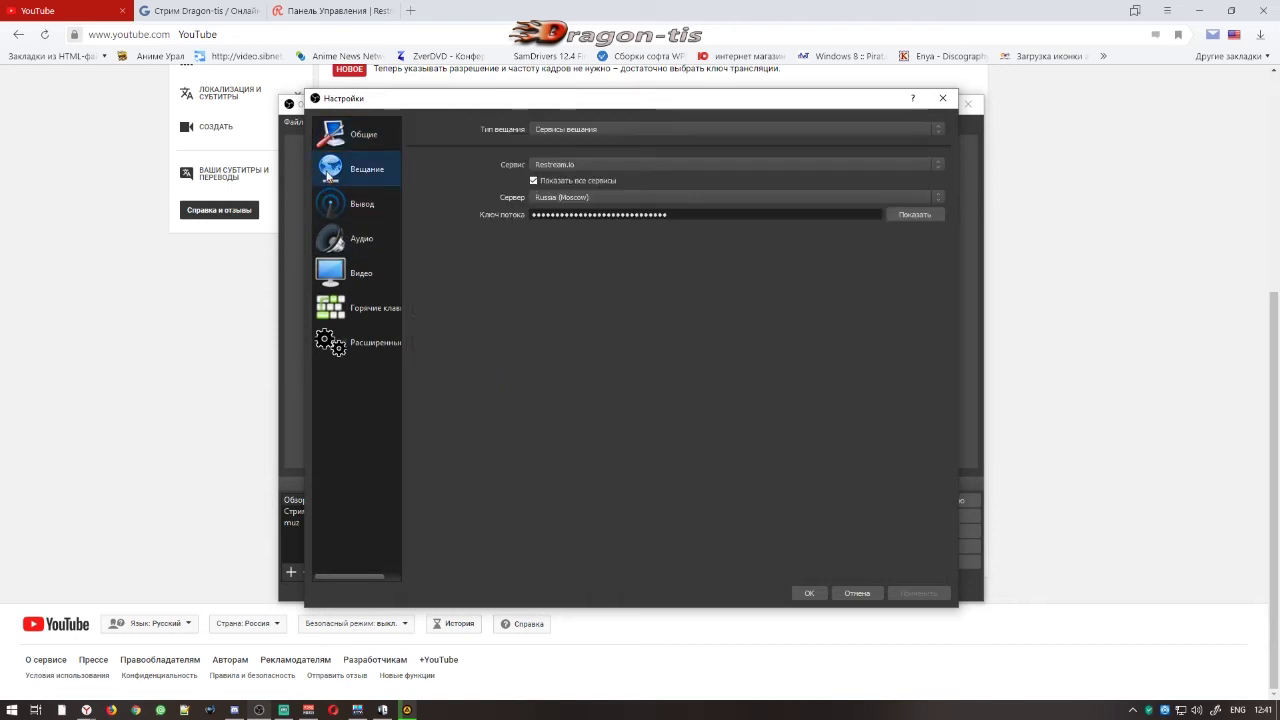
{"action": "left_click", "coordinate": [937, 165]}
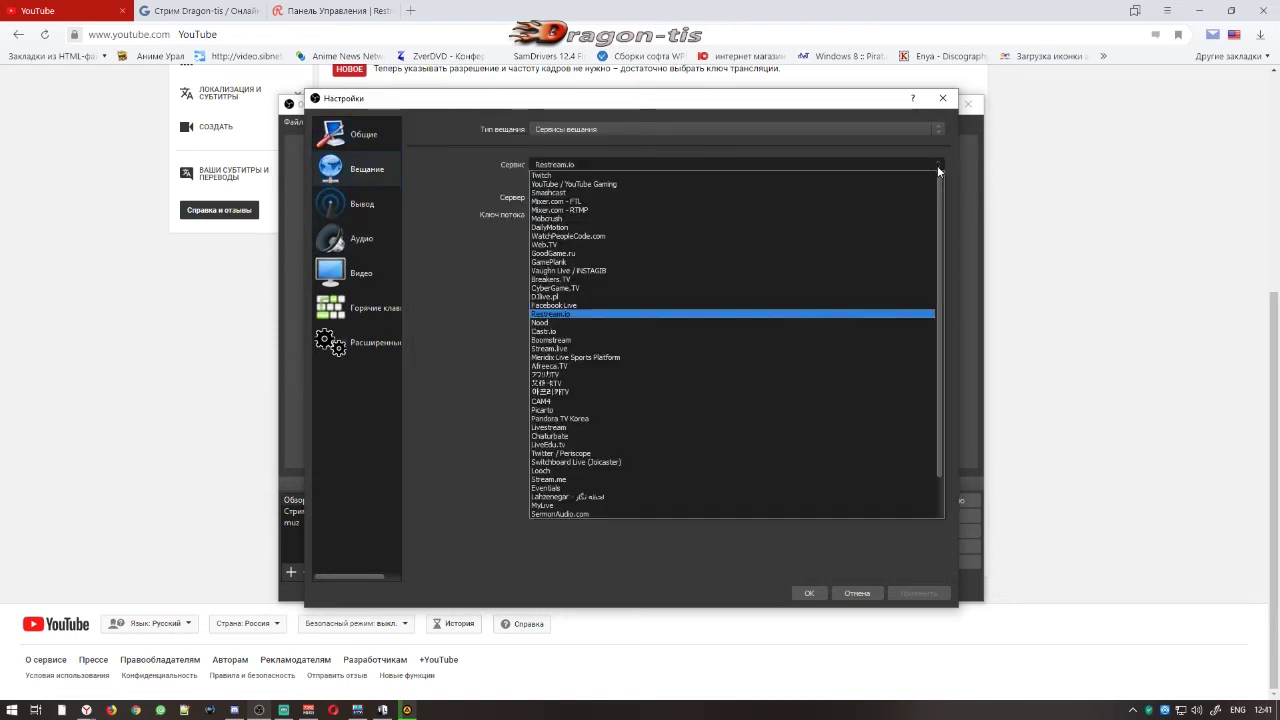
{"action": "left_click", "coordinate": [576, 184]}
- Replace the stream key in OBS with the copied YouTube stream key, apply the settings and return to the broadcast page
{"action": "left_click_drag", "start_coordinate": [685, 213], "coordinate": [535, 214]}
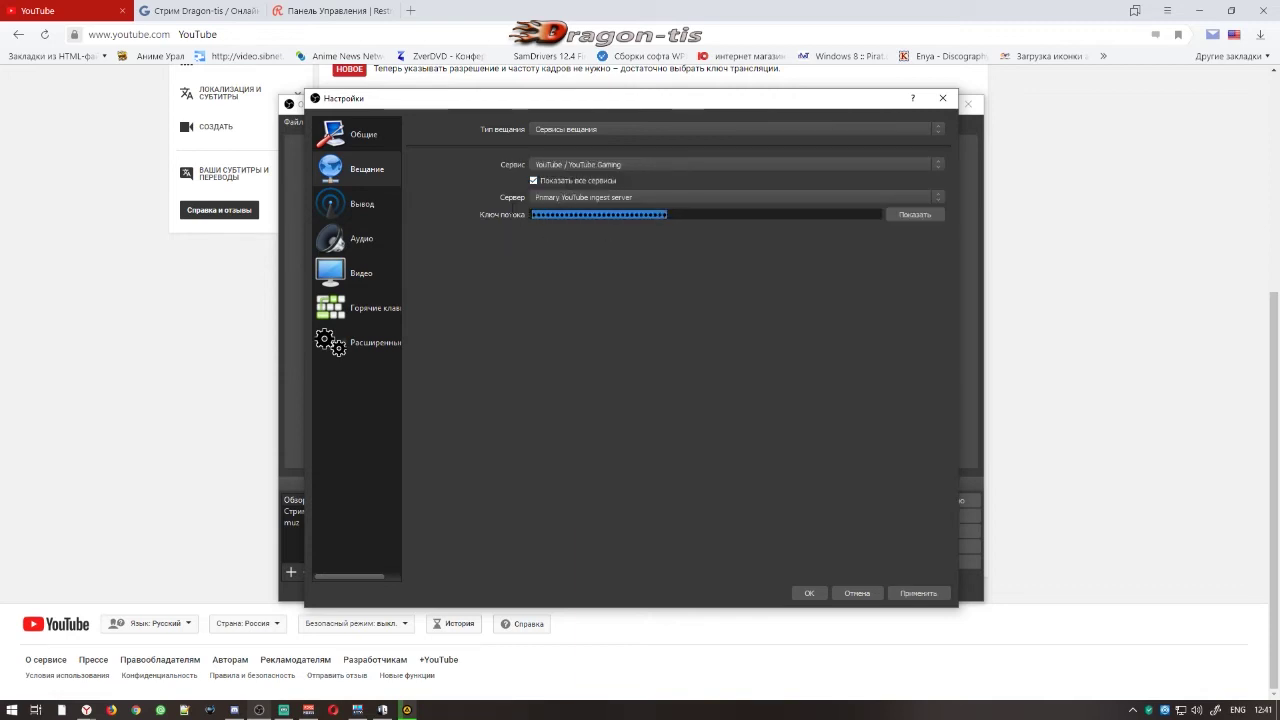
{"action": "right_click", "coordinate": [552, 213]}
{"action": "left_click", "coordinate": [574, 283]}
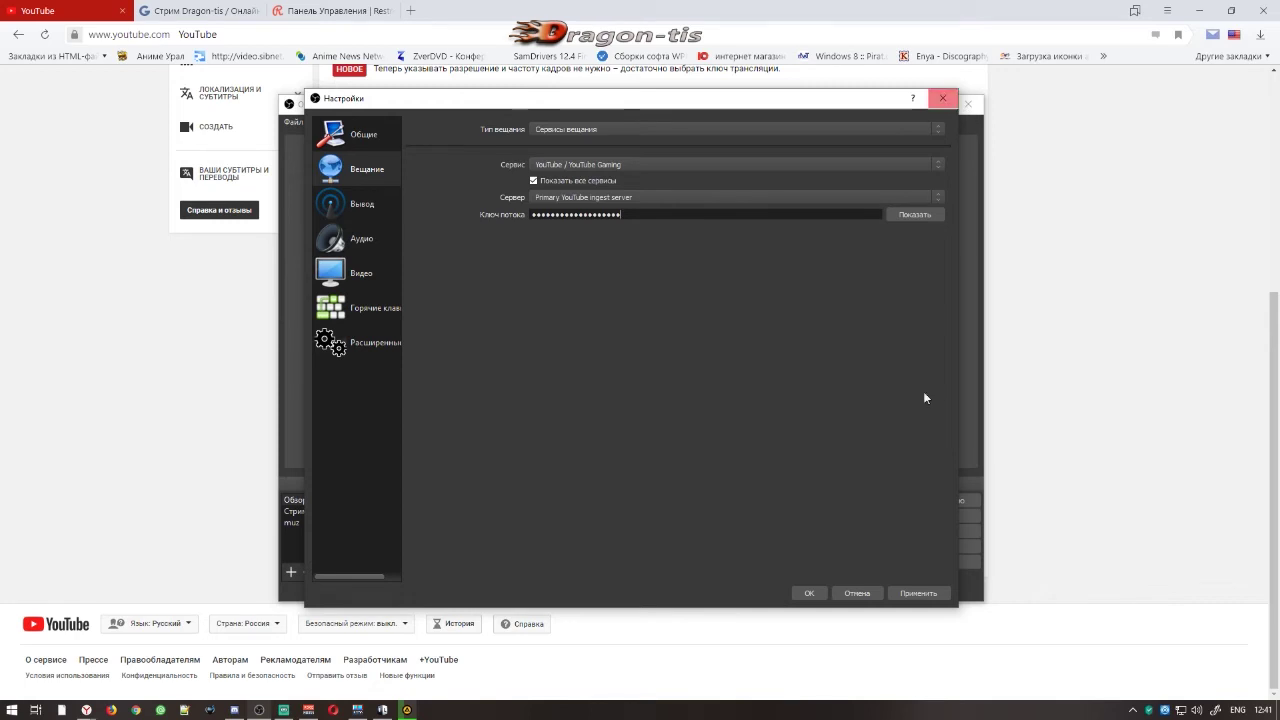
{"action": "left_click", "coordinate": [918, 594]}
{"action": "left_click", "coordinate": [809, 593]}
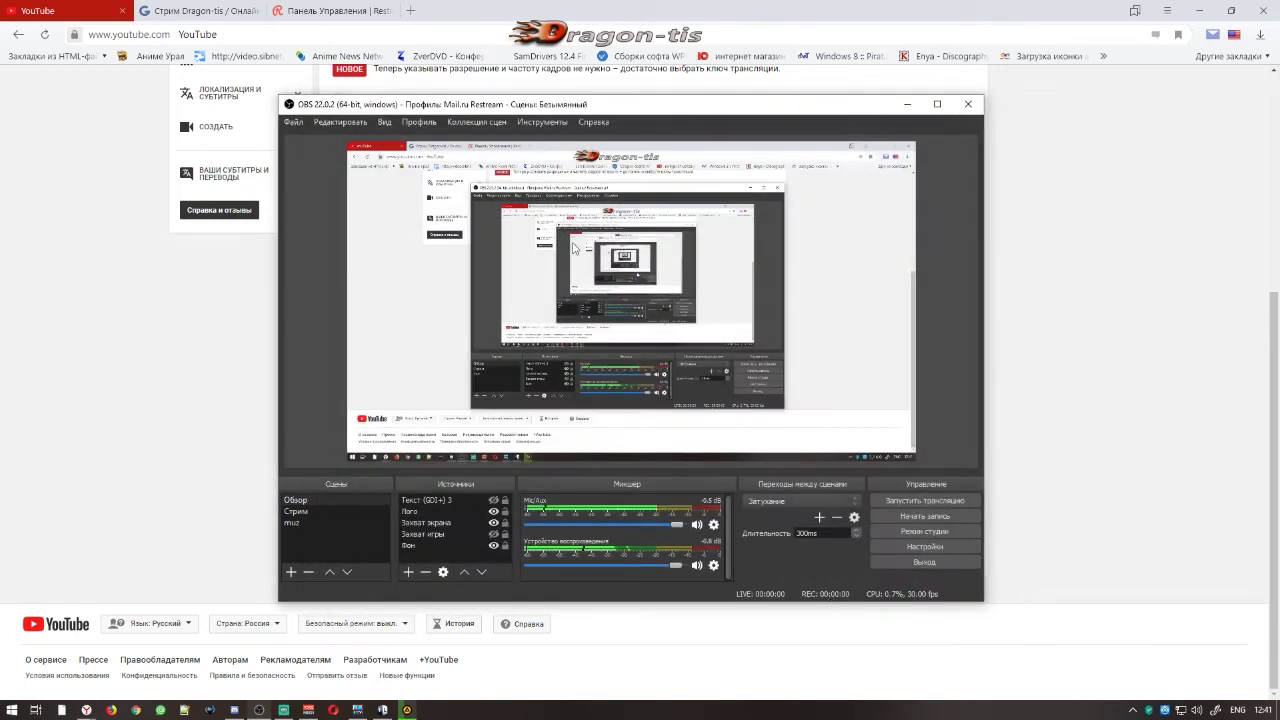
{"action": "left_click", "coordinate": [902, 105]}
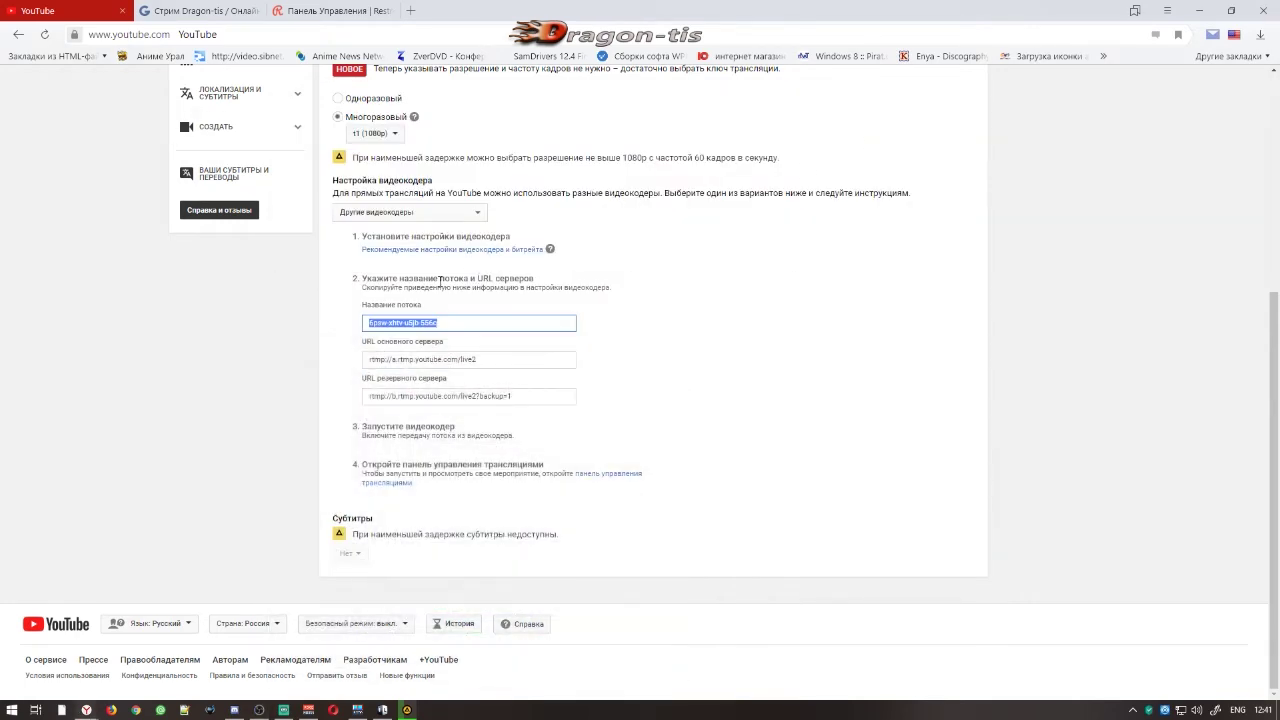
- Add a second camera to the test1 broadcast and name it Друг
{"action": "scroll", "coordinate": [565, 272], "scroll_direction": "up", "scroll_amount": 3}
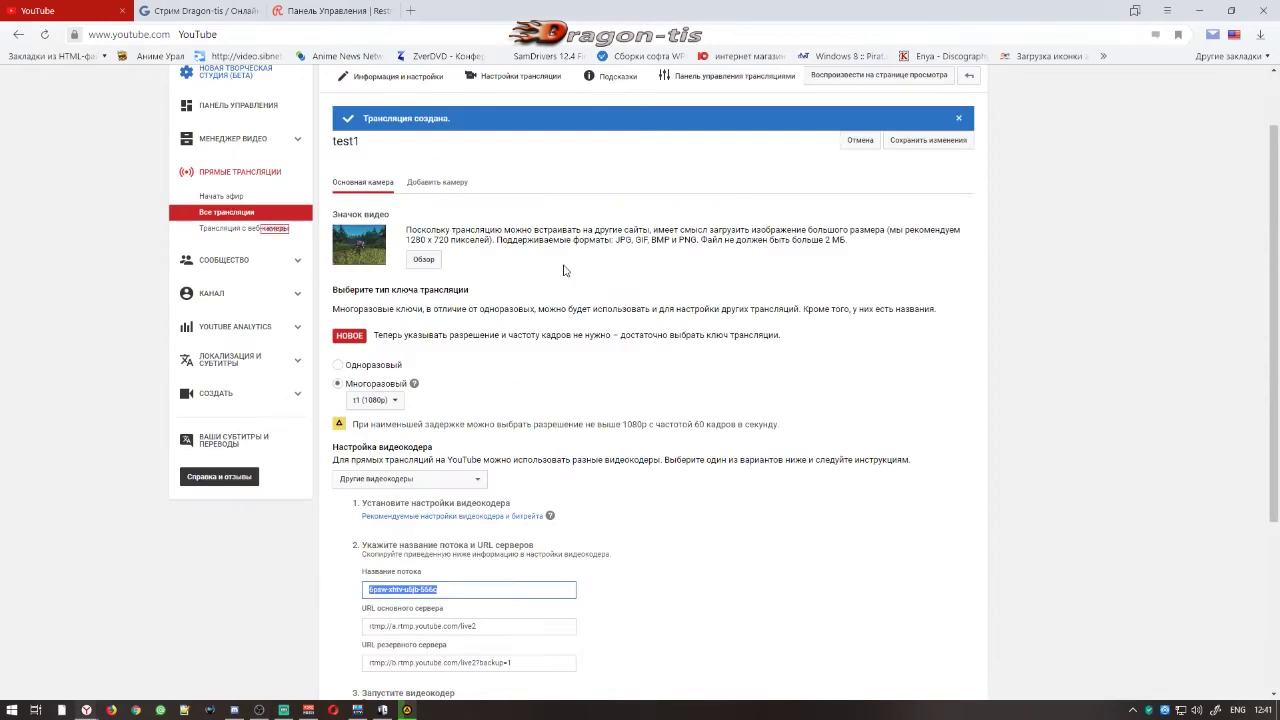
{"action": "left_click", "coordinate": [427, 185]}
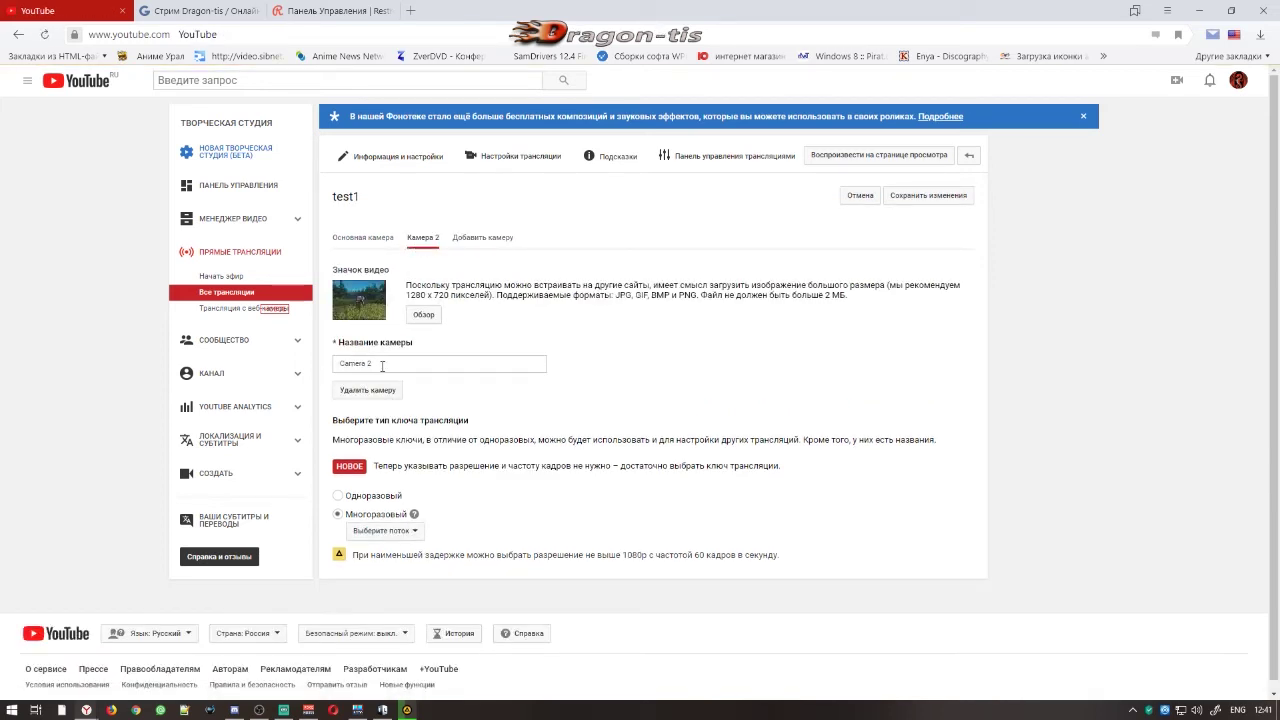
{"action": "left_click_drag", "start_coordinate": [388, 363], "coordinate": [312, 361]}
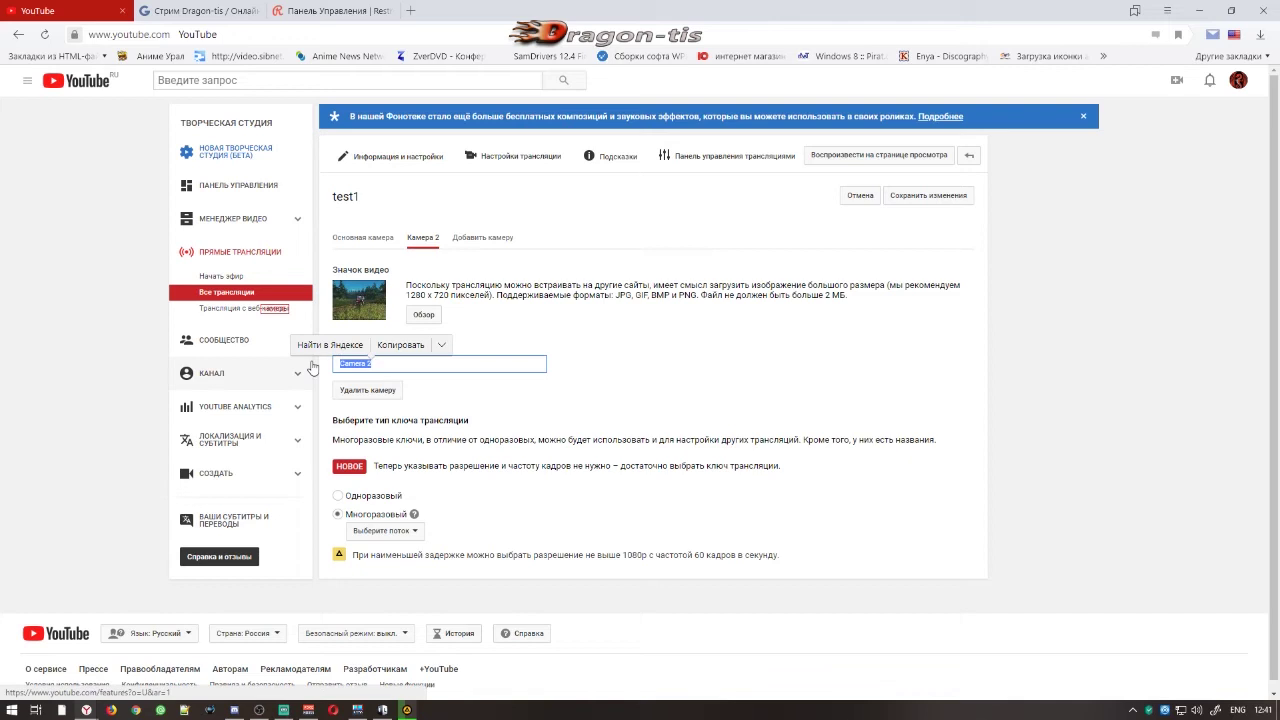
{"action": "type", "text": "In"}
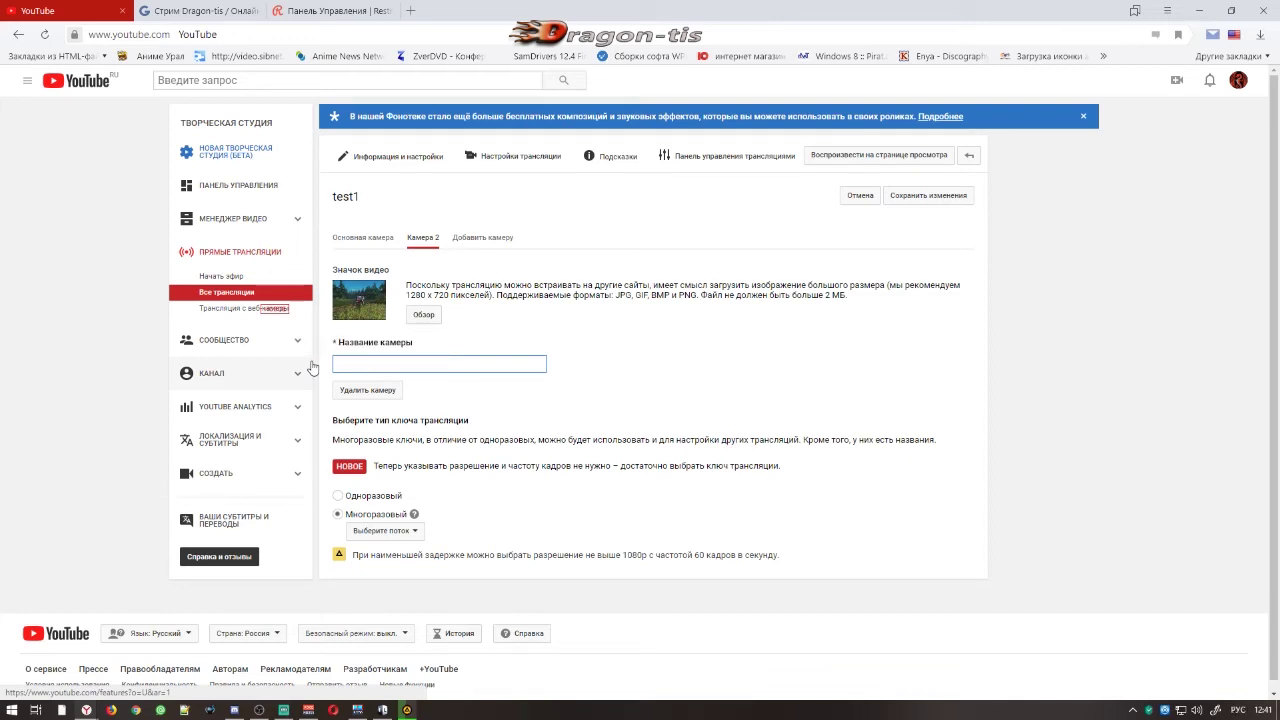
{"action": "type", "text": "уг"}
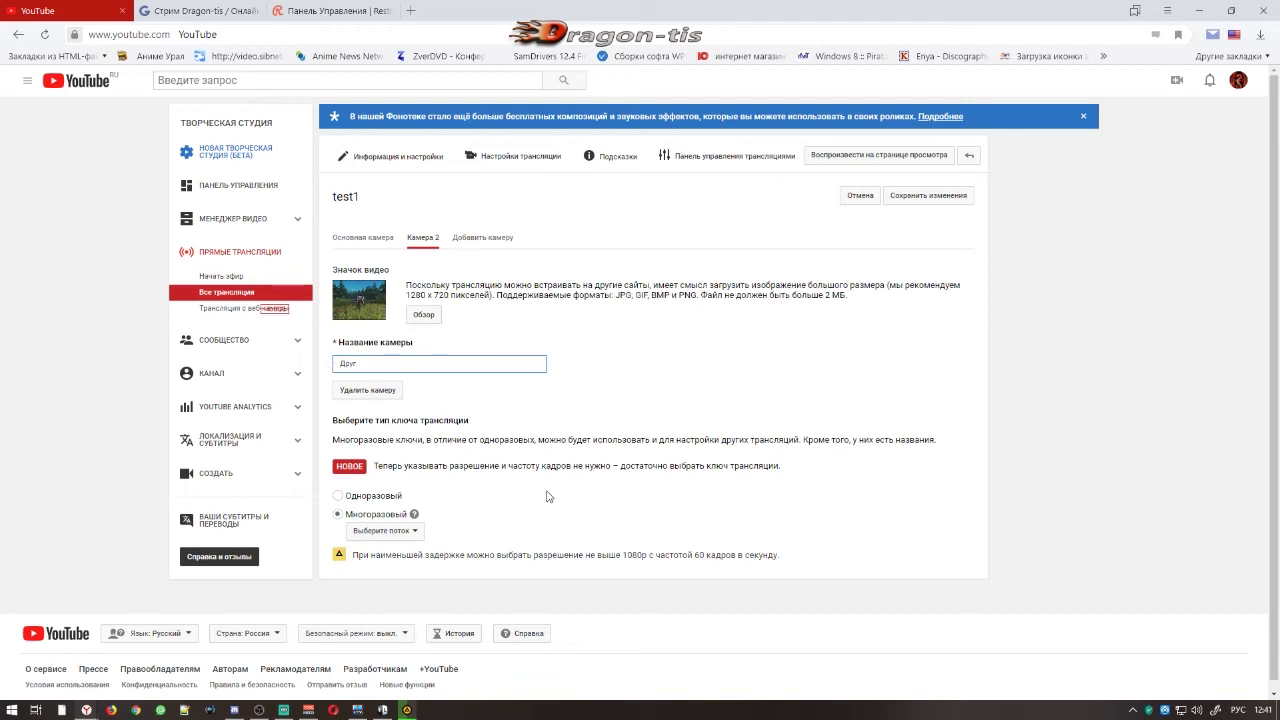
- Create a new reusable stream named е2 at 3000–6000 kbit/s (1080p) for the Друг camera and save it
{"action": "scroll", "coordinate": [470, 508], "scroll_direction": "down", "scroll_amount": 1}
{"action": "left_click", "coordinate": [414, 522]}
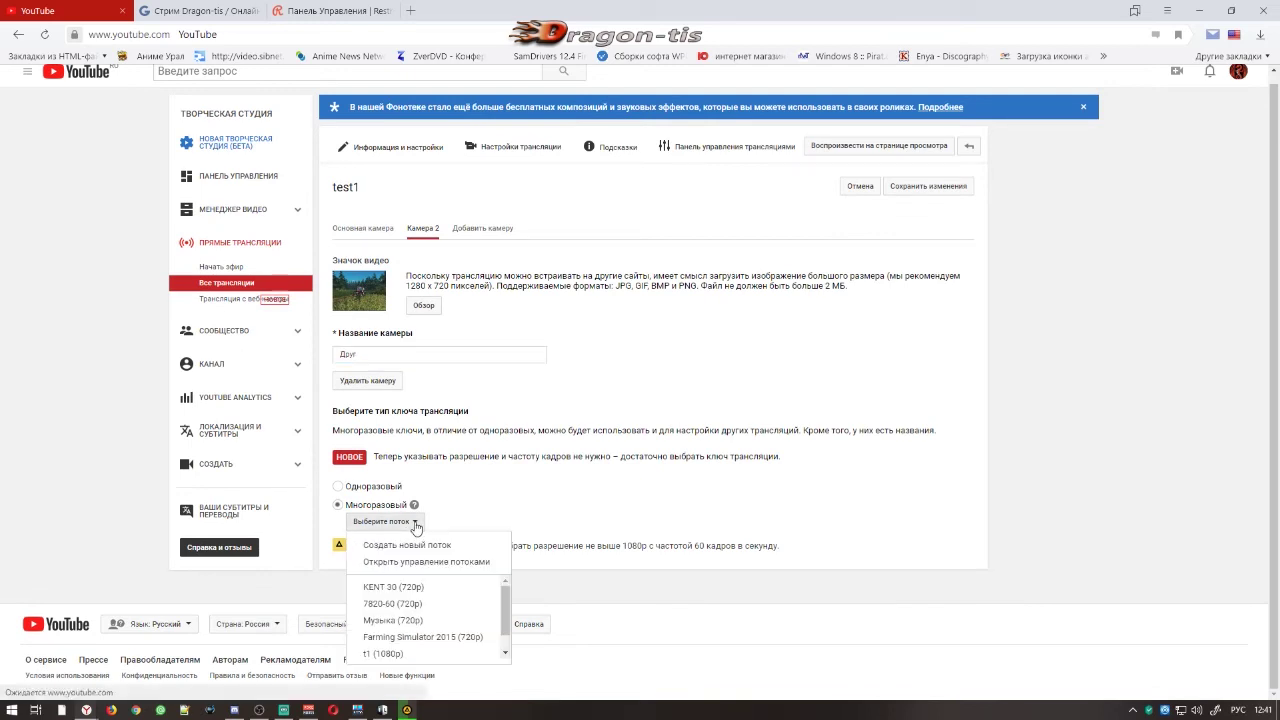
{"action": "left_click", "coordinate": [405, 548]}
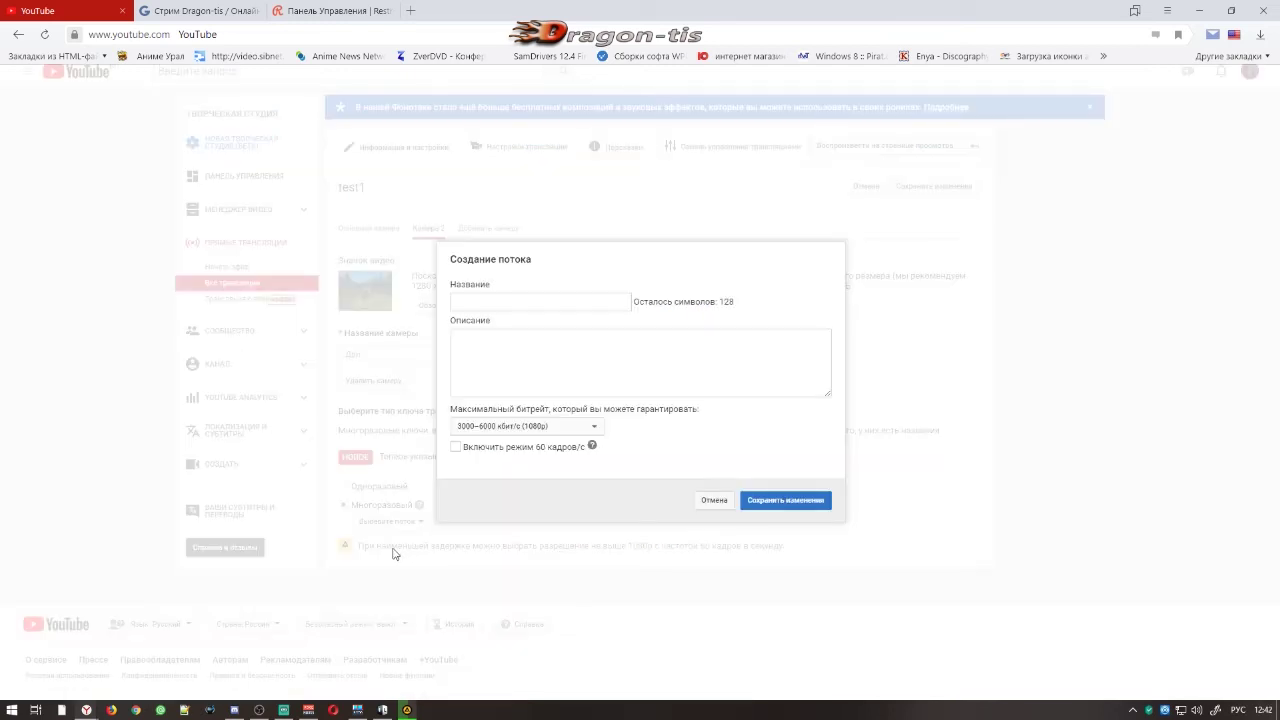
{"action": "left_click", "coordinate": [464, 303]}
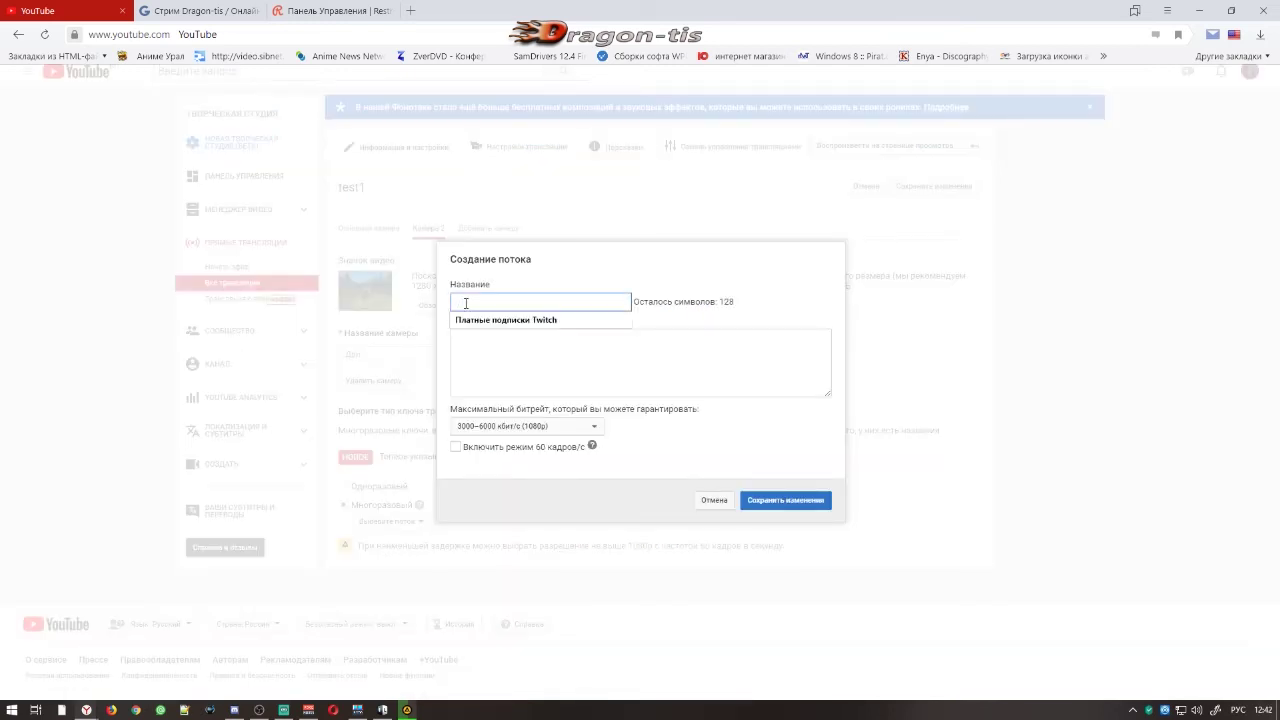
{"action": "type", "text": "в2"}
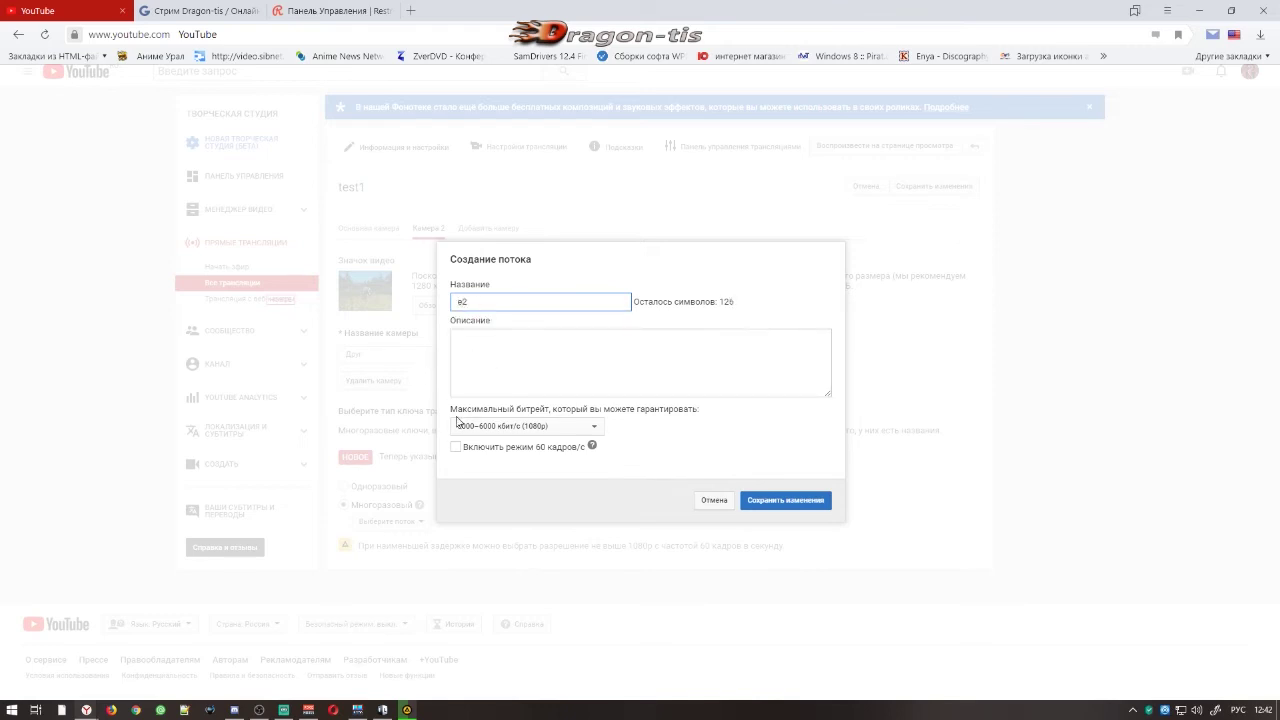
{"action": "left_click", "coordinate": [594, 428]}
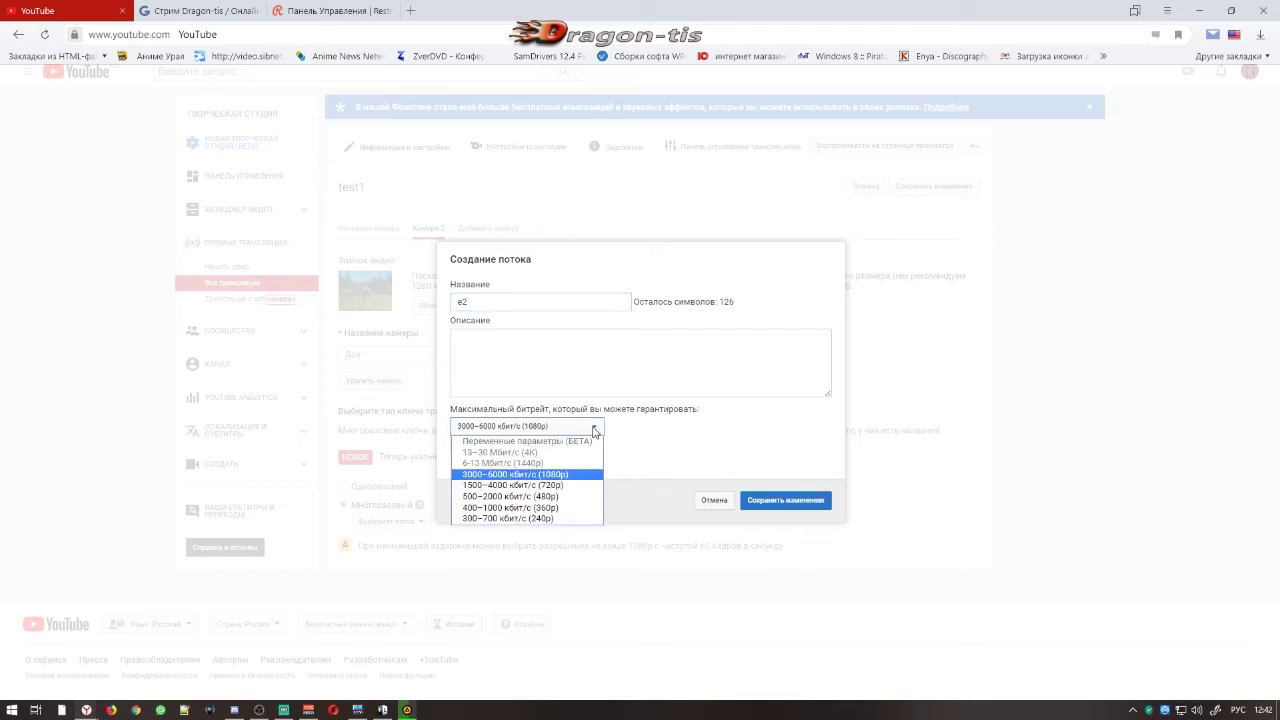
{"action": "left_click", "coordinate": [654, 452]}
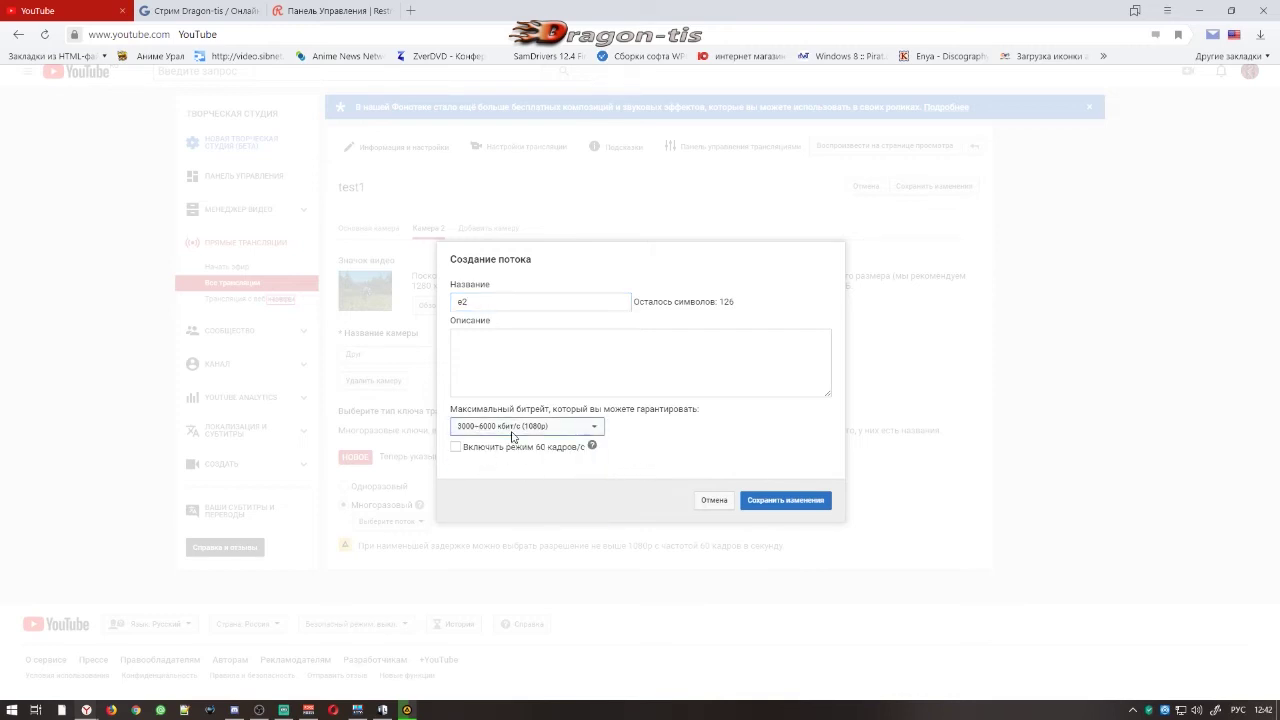
{"action": "left_click", "coordinate": [797, 505]}
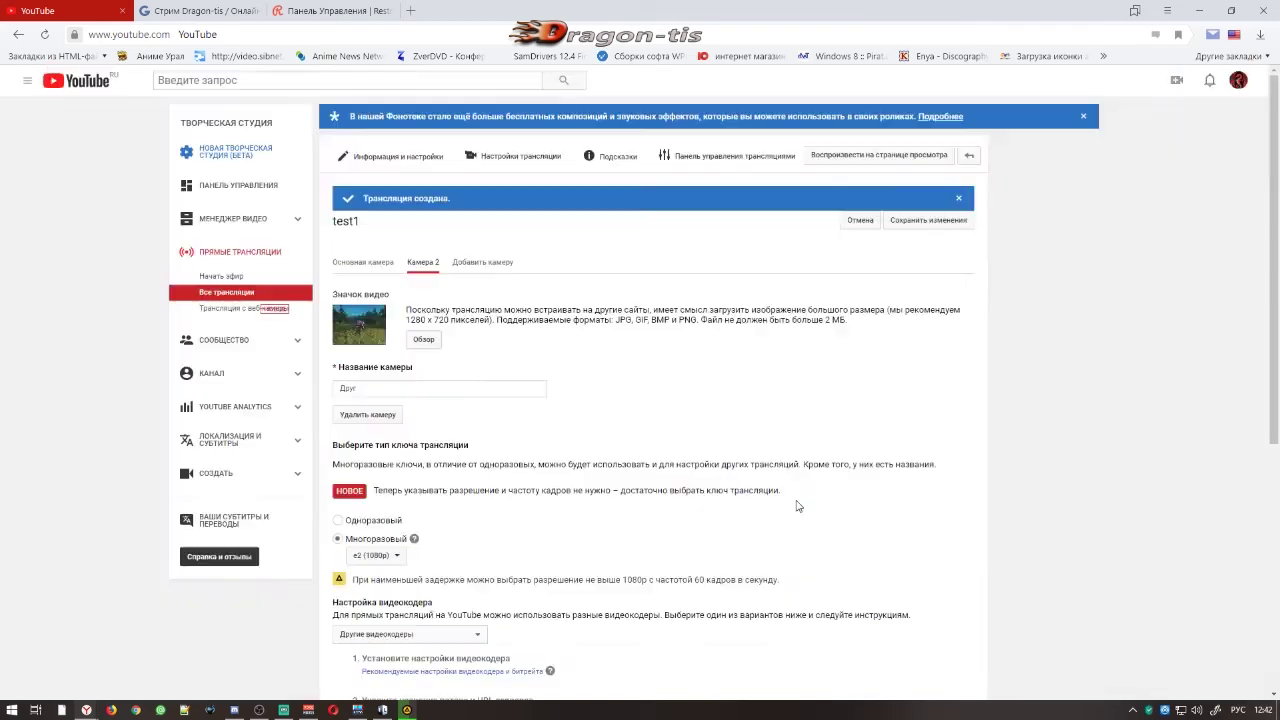
- Select the е2 stream's key in camera 2's encoder setup section
{"action": "scroll", "coordinate": [575, 435], "scroll_direction": "down", "scroll_amount": 3}
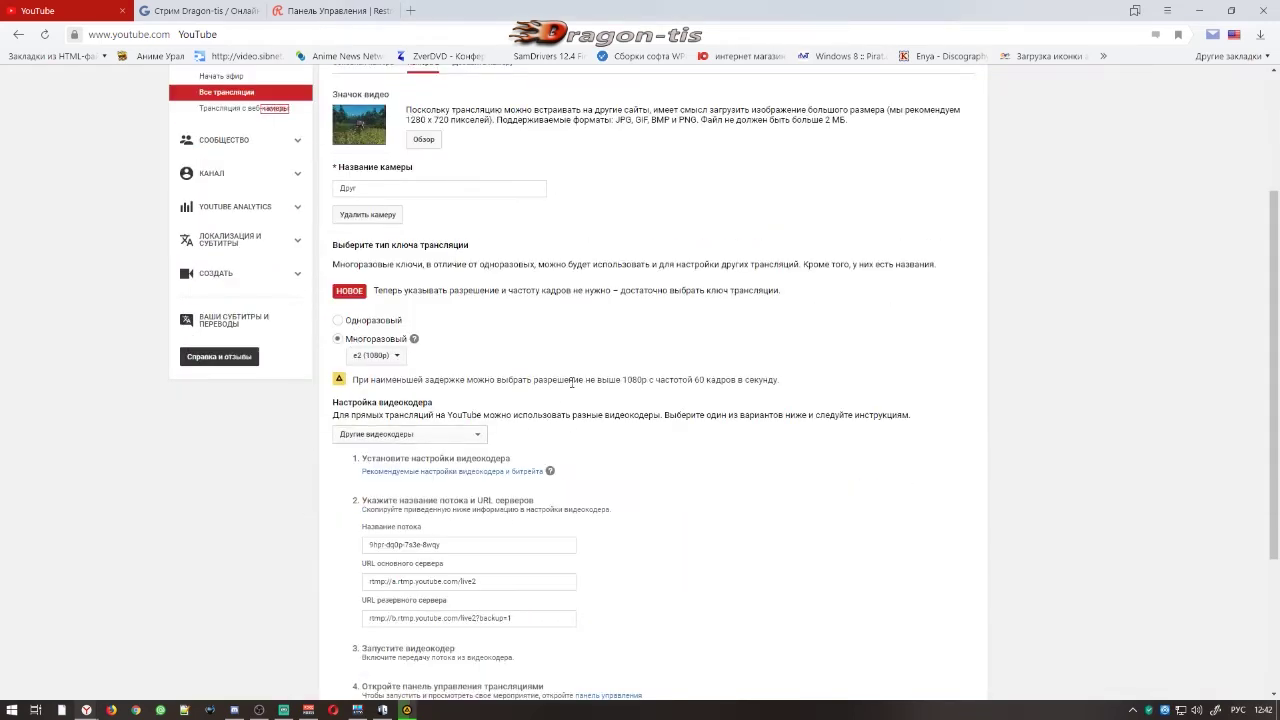
{"action": "scroll", "coordinate": [546, 404], "scroll_direction": "down", "scroll_amount": 2}
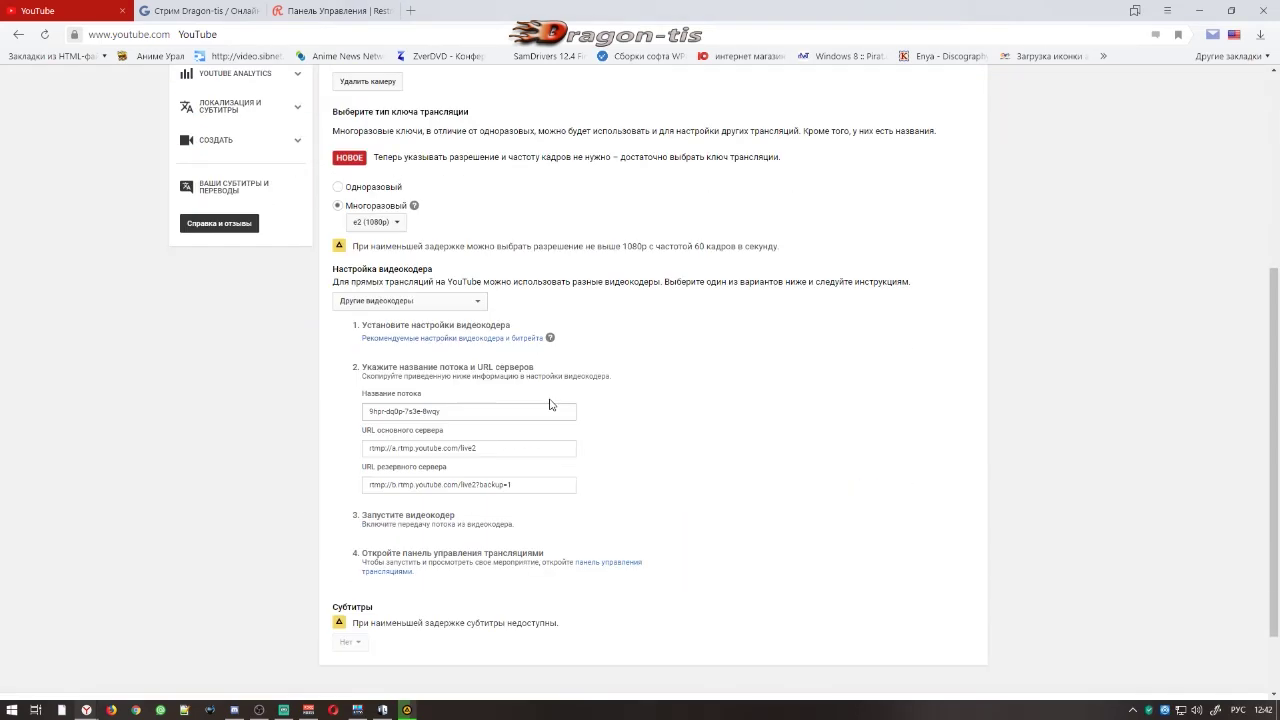
{"action": "left_click", "coordinate": [443, 411]}
{"action": "left_click_drag", "start_coordinate": [443, 411], "coordinate": [362, 414]}
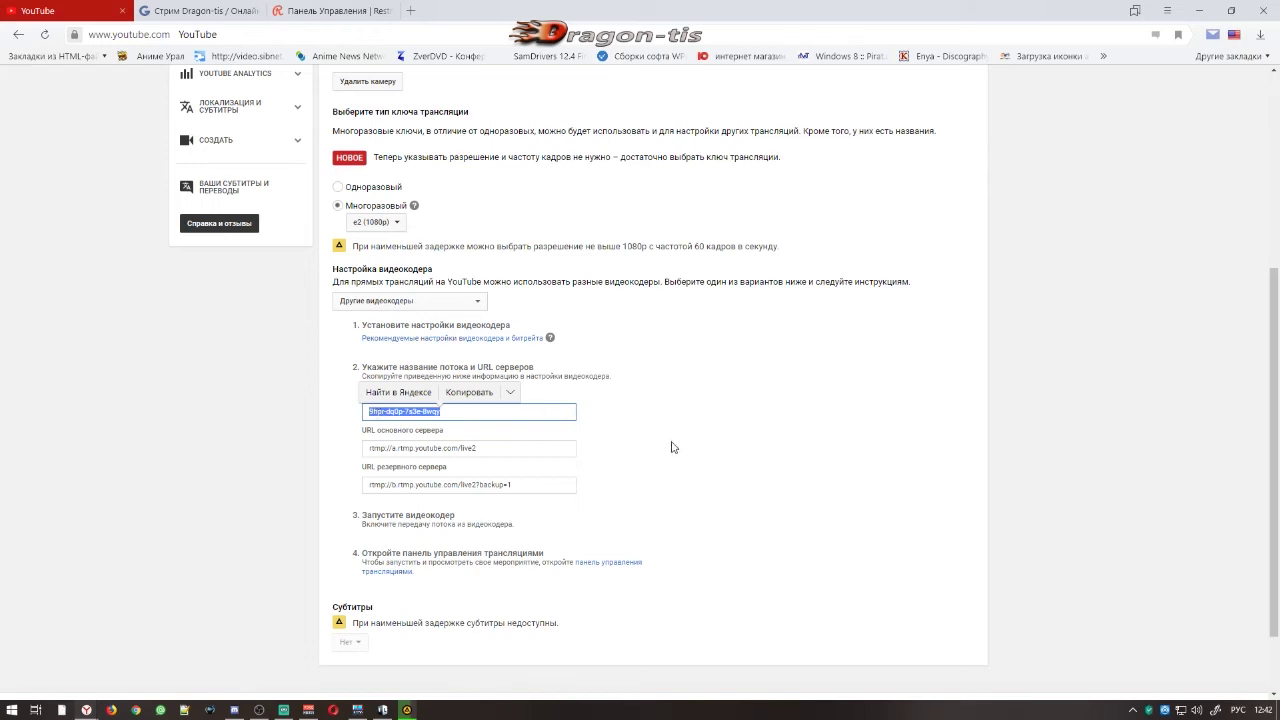
- Rename the test1 broadcast's main camera to dragon-tis
{"action": "scroll", "coordinate": [674, 446], "scroll_direction": "up", "scroll_amount": 5}
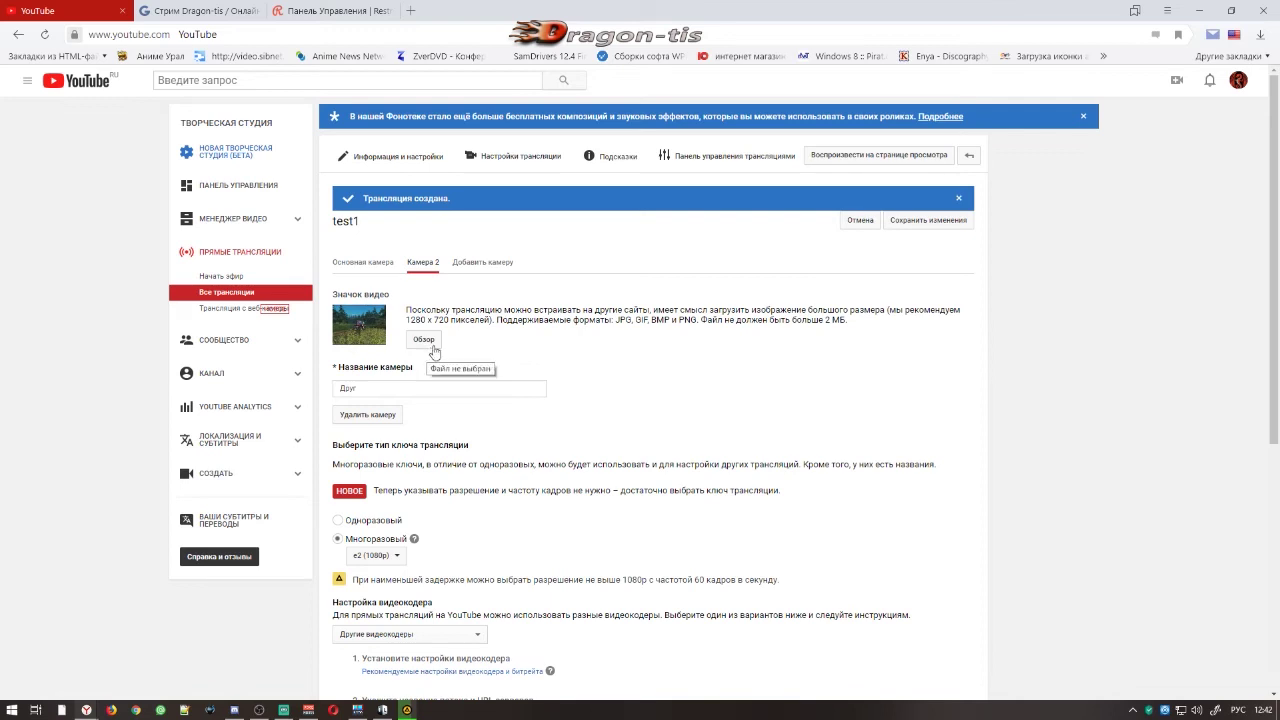
{"action": "left_click", "coordinate": [362, 263]}
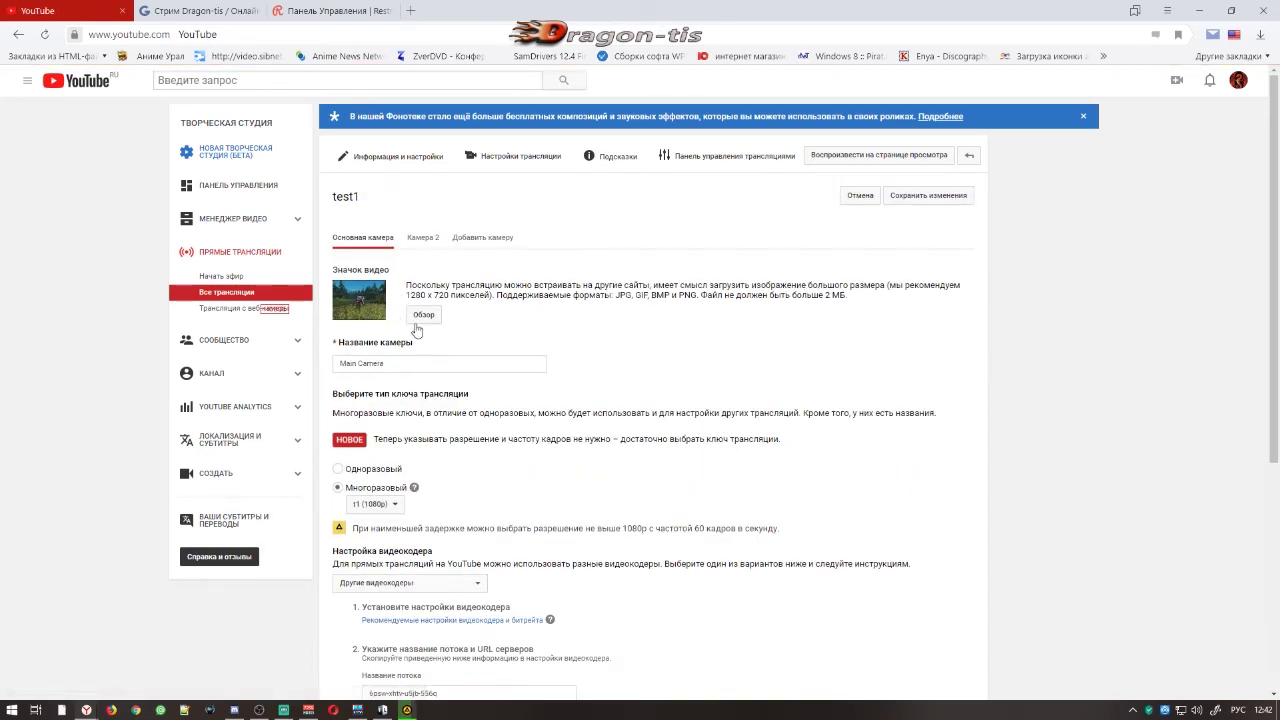
{"action": "scroll", "coordinate": [405, 335], "scroll_direction": "down", "scroll_amount": 1}
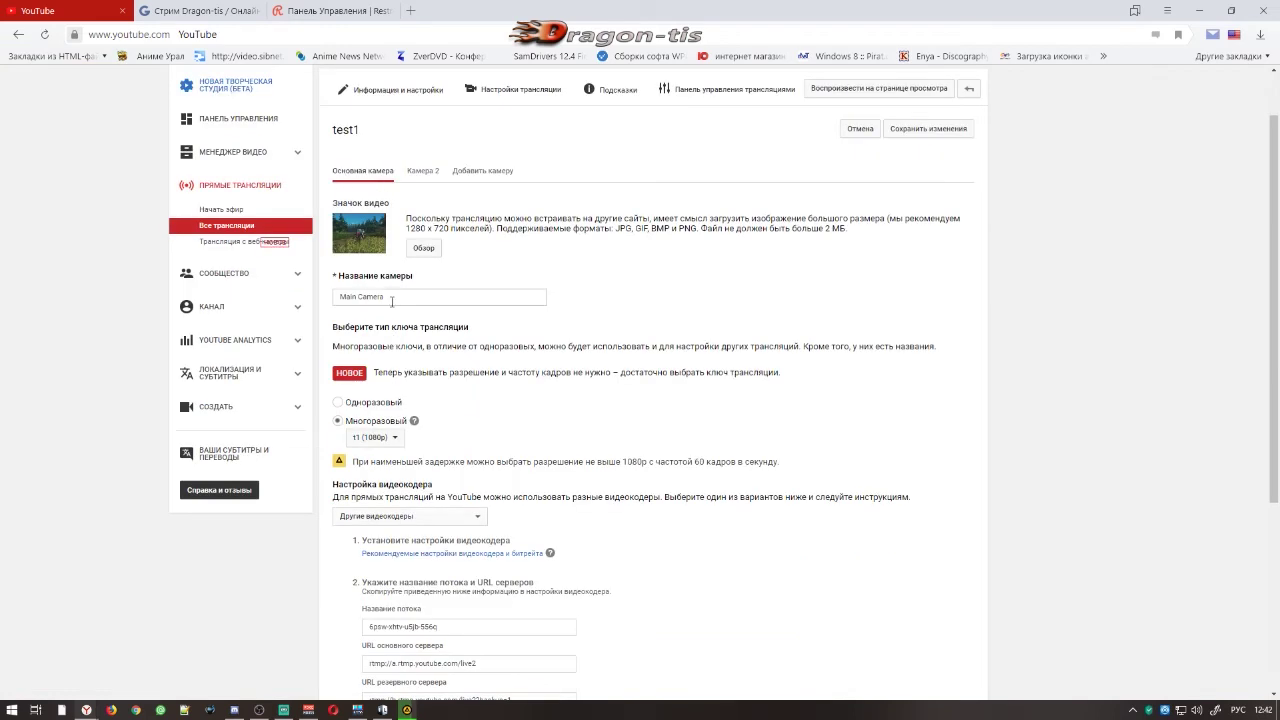
{"action": "left_click_drag", "start_coordinate": [395, 297], "coordinate": [340, 297]}
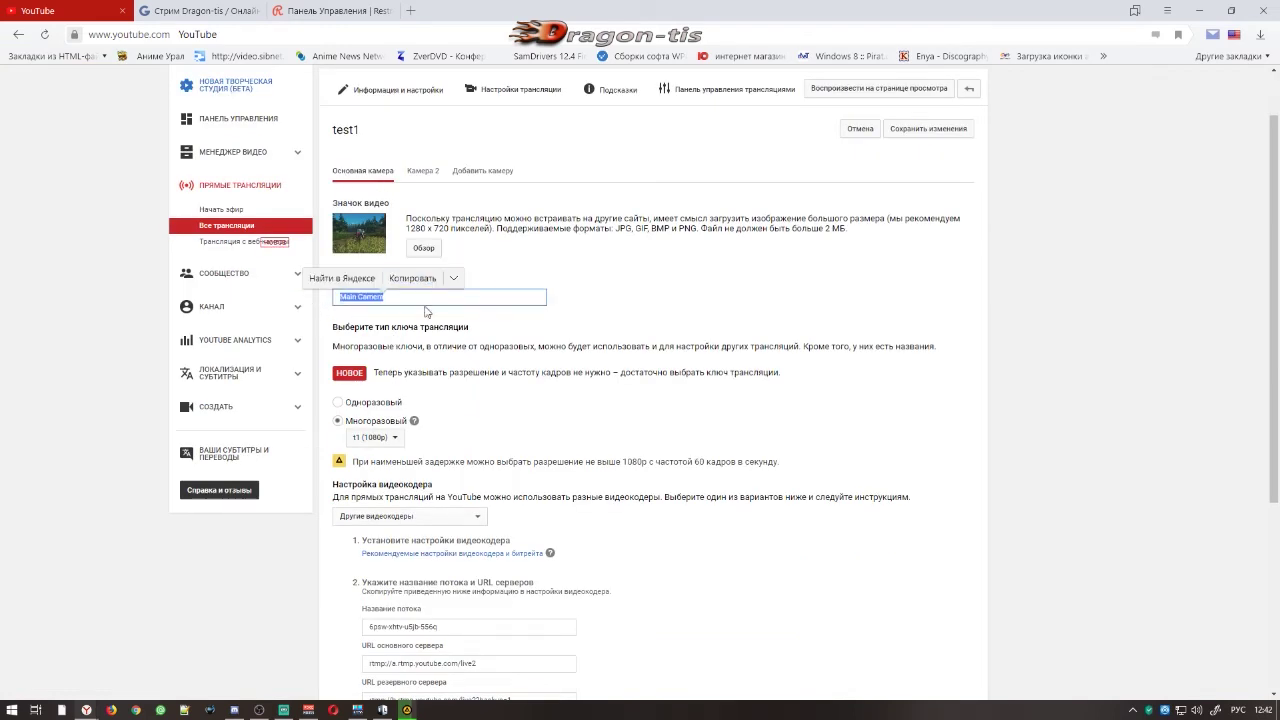
{"action": "type", "text": "8"}
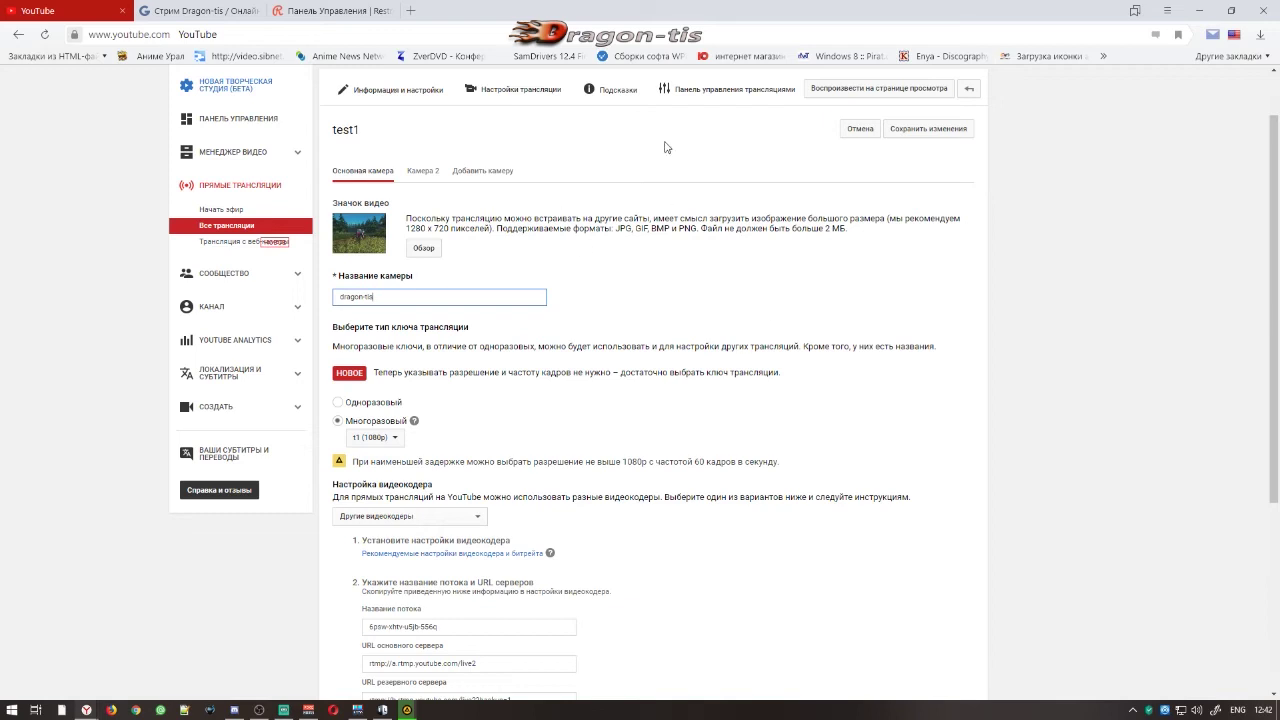
- Add a third camera to the test1 broadcast and delete it again
{"action": "left_click", "coordinate": [477, 174]}
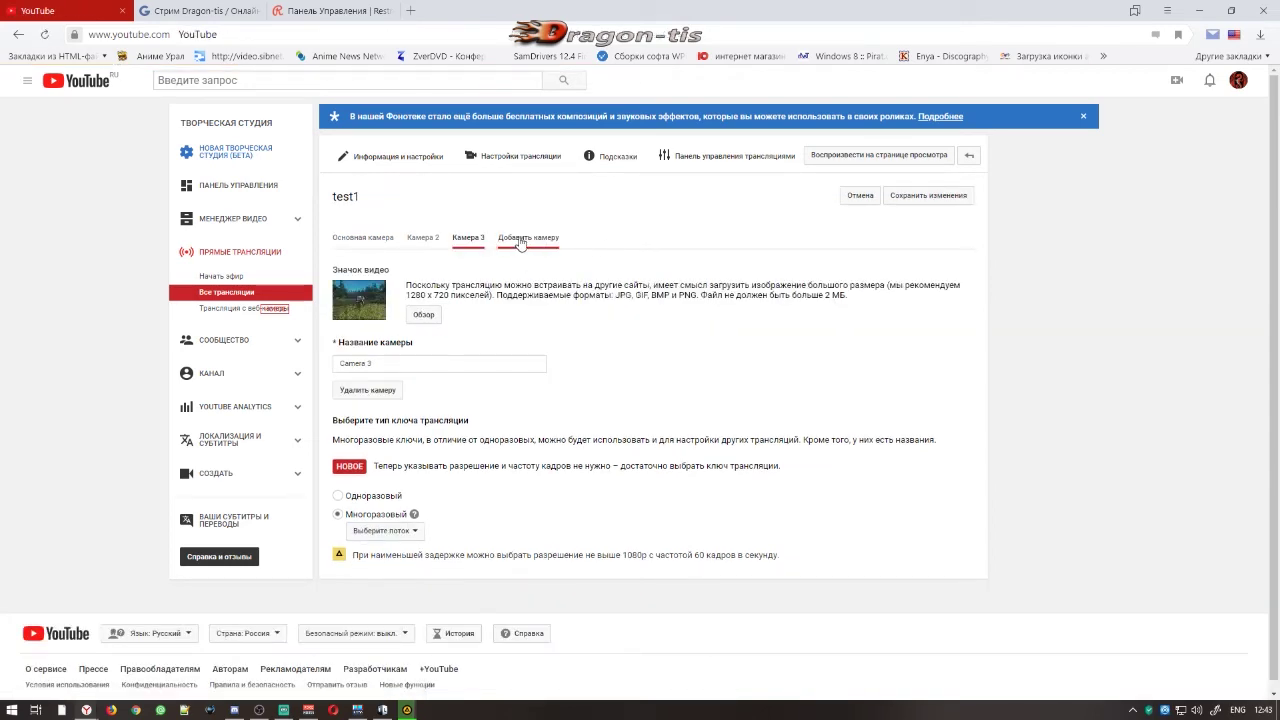
{"action": "left_click", "coordinate": [367, 390]}
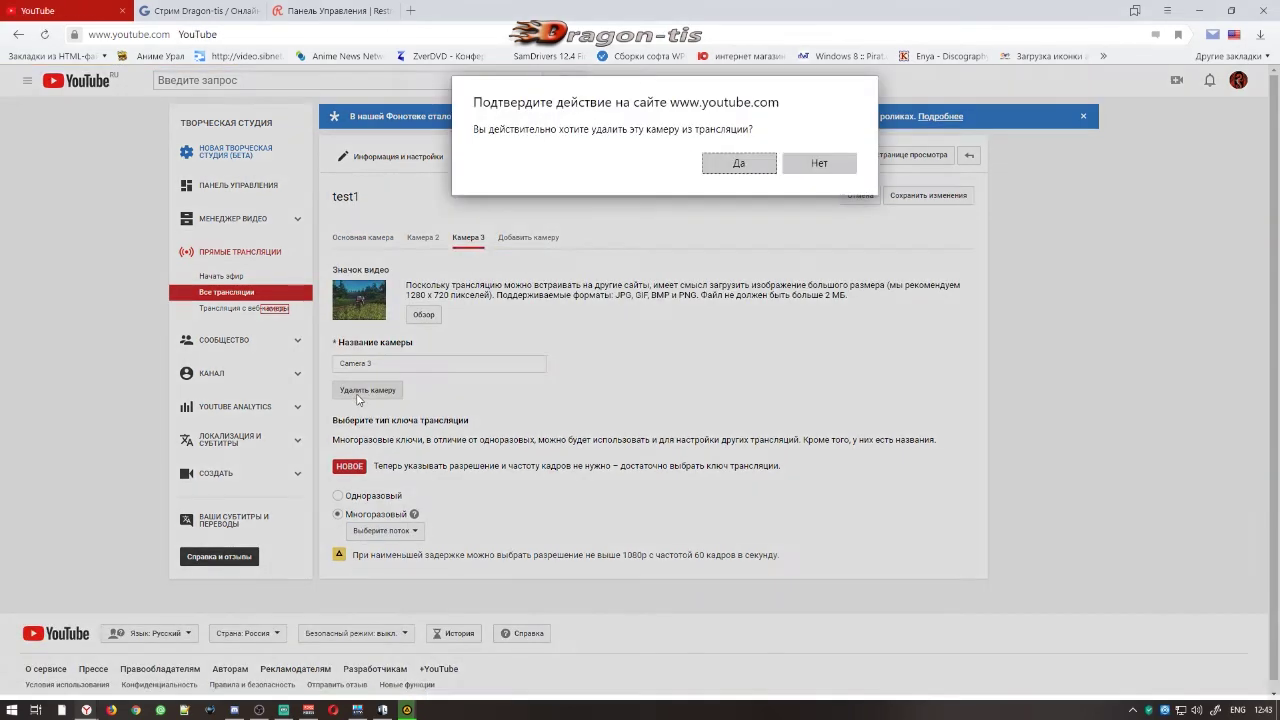
{"action": "left_click", "coordinate": [737, 163]}
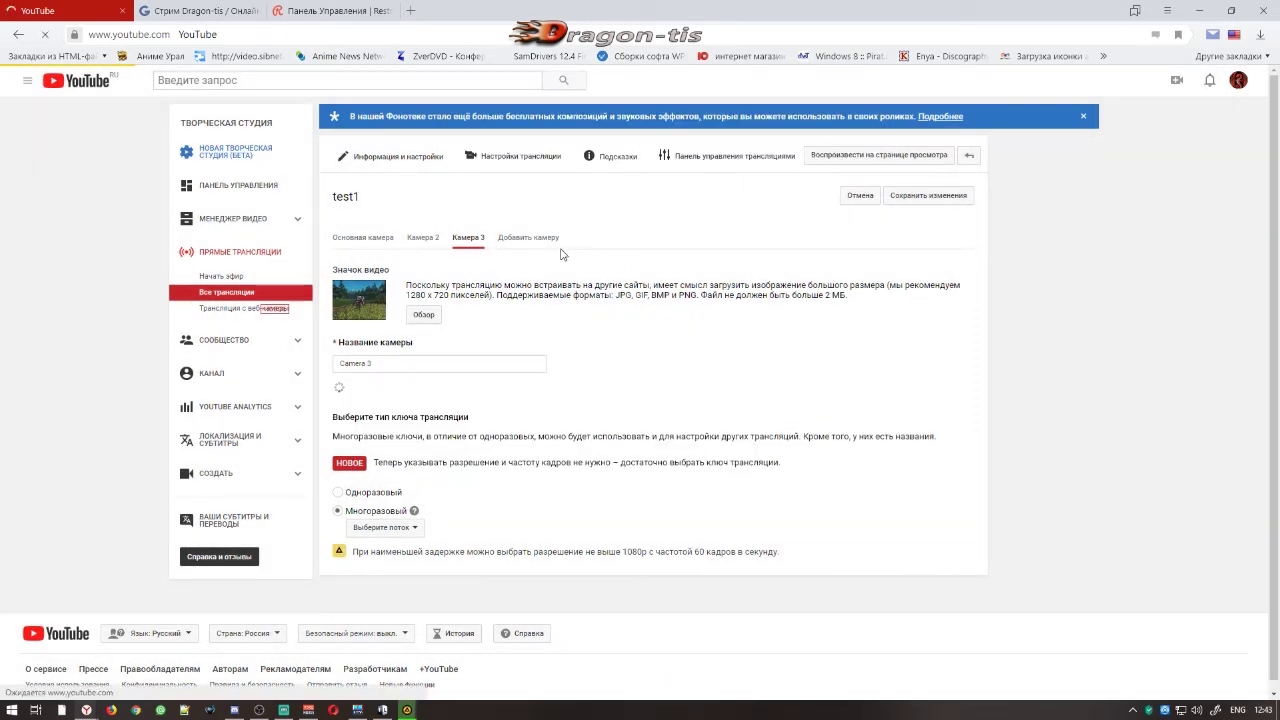
- Save the test1 broadcast's camera settings and open its live control panel
{"action": "scroll", "coordinate": [690, 252], "scroll_direction": "down", "scroll_amount": 3}
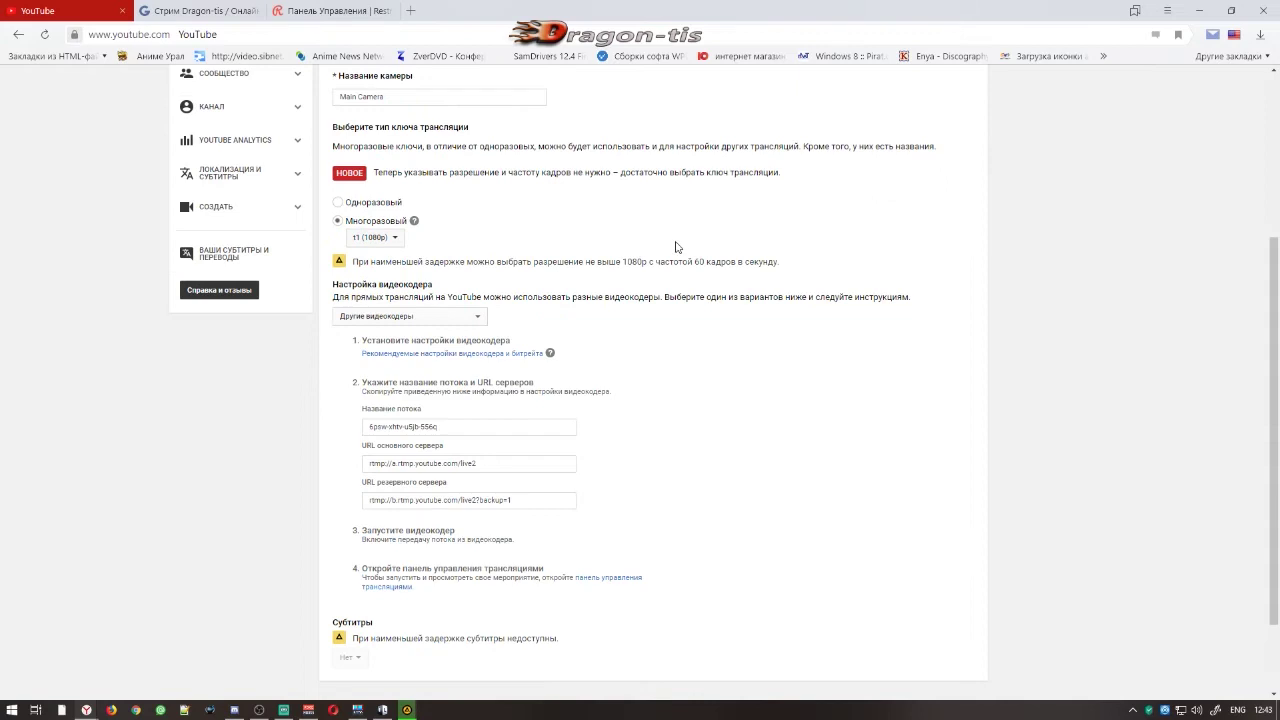
{"action": "scroll", "coordinate": [675, 247], "scroll_direction": "up", "scroll_amount": 3}
{"action": "left_click", "coordinate": [912, 202]}
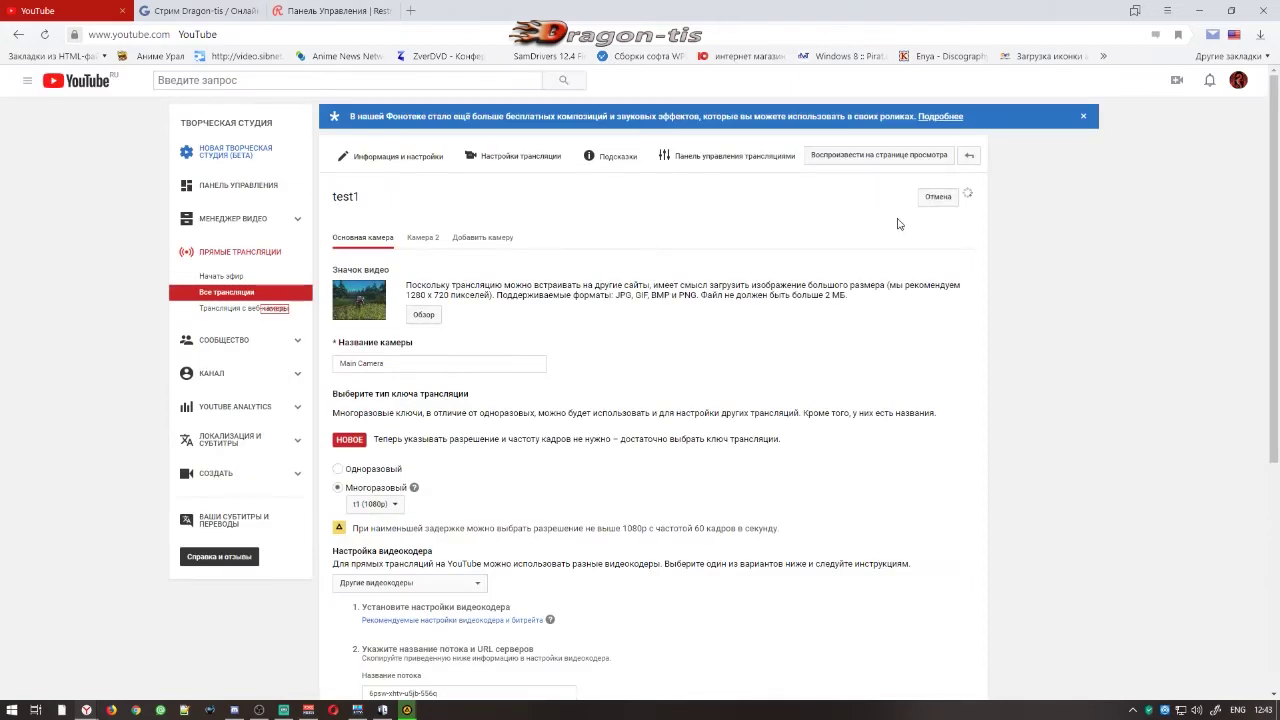
{"action": "left_click", "coordinate": [719, 164]}
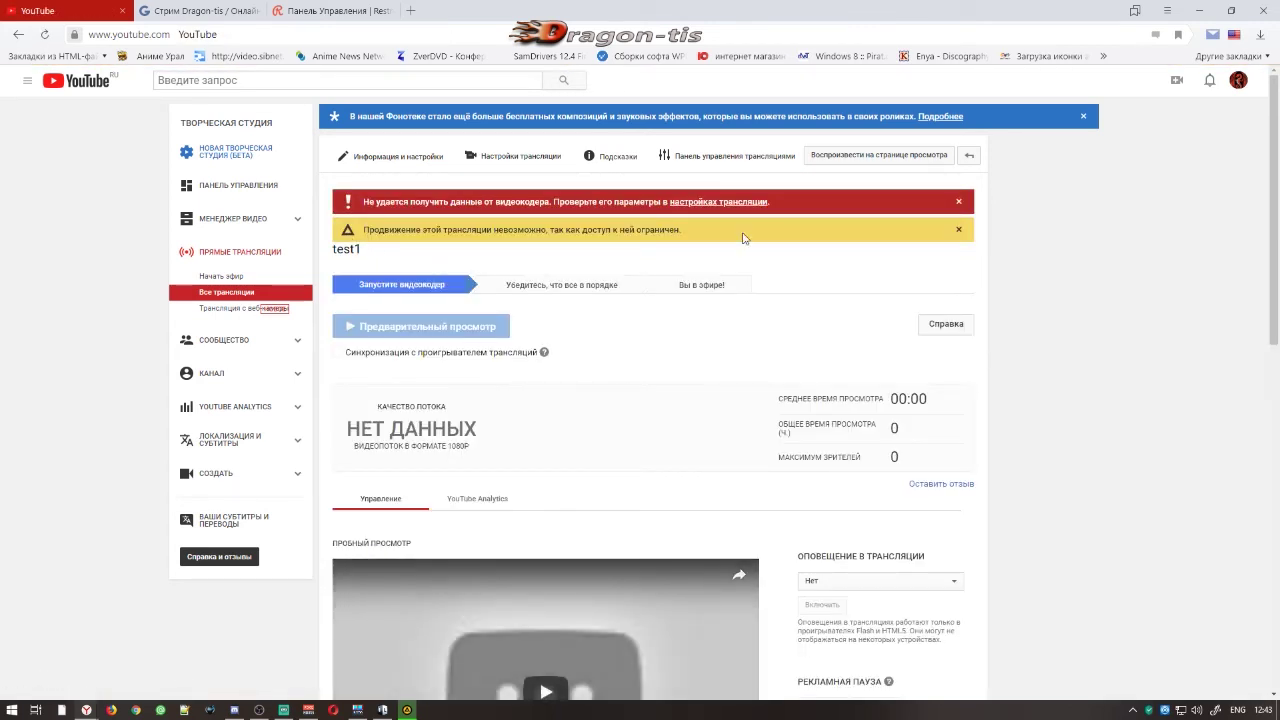
- Examine the test1 live control panel, including the encoder status, stream quality, preview player and advertising controls
{"action": "scroll", "coordinate": [650, 200], "scroll_direction": "down", "scroll_amount": 4}
{"action": "scroll", "coordinate": [648, 203], "scroll_direction": "up", "scroll_amount": 3}
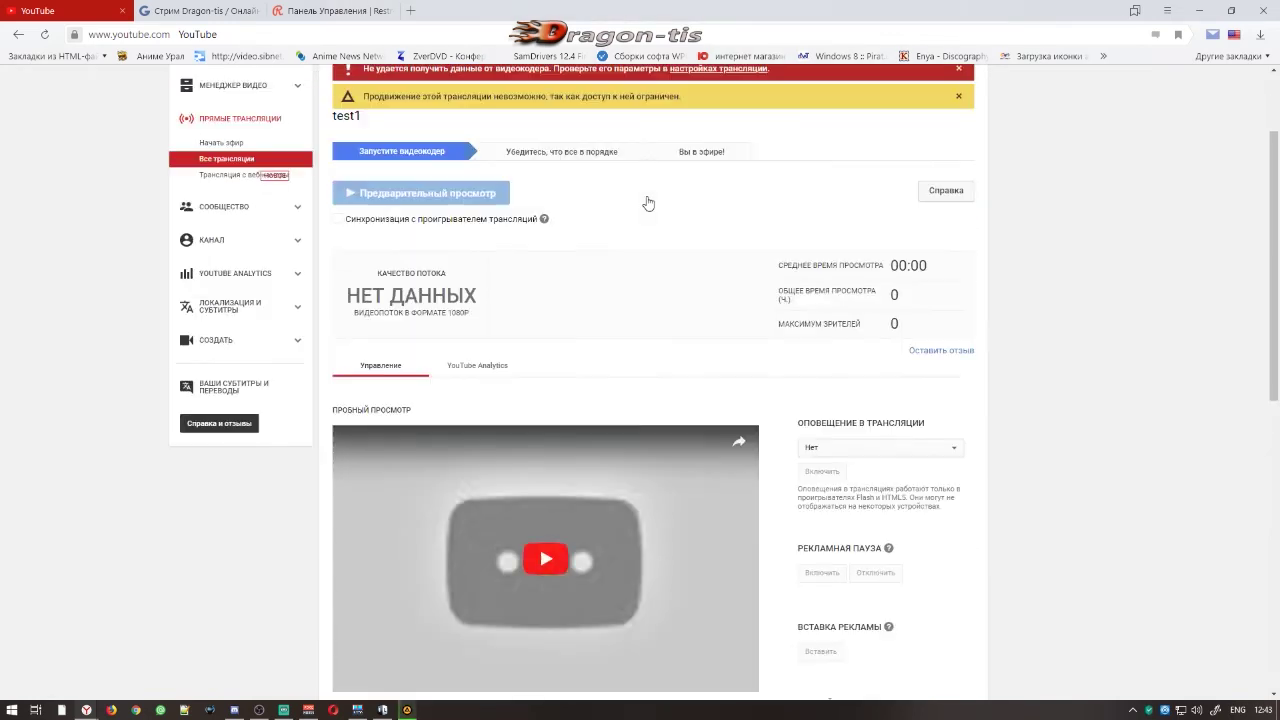
{"action": "scroll", "coordinate": [700, 213], "scroll_direction": "up", "scroll_amount": 2}
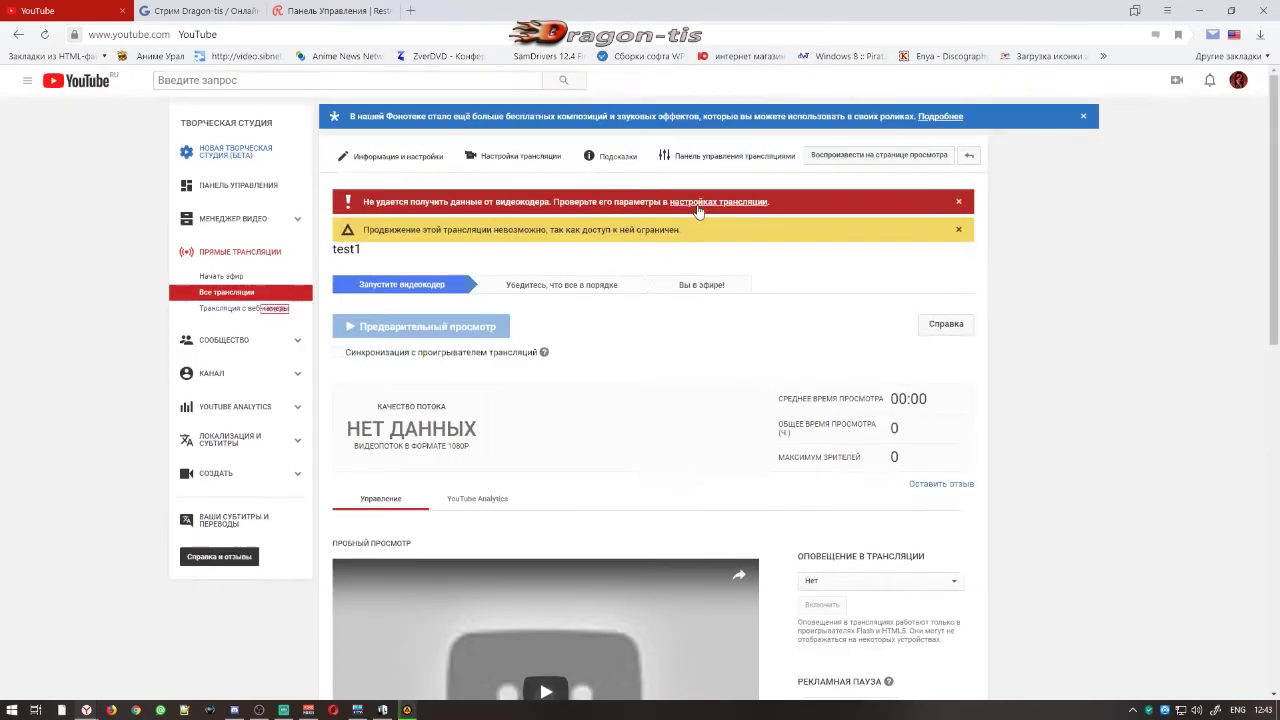
{"action": "scroll", "coordinate": [698, 212], "scroll_direction": "down", "scroll_amount": 7}
{"action": "scroll", "coordinate": [698, 215], "scroll_direction": "up", "scroll_amount": 6}
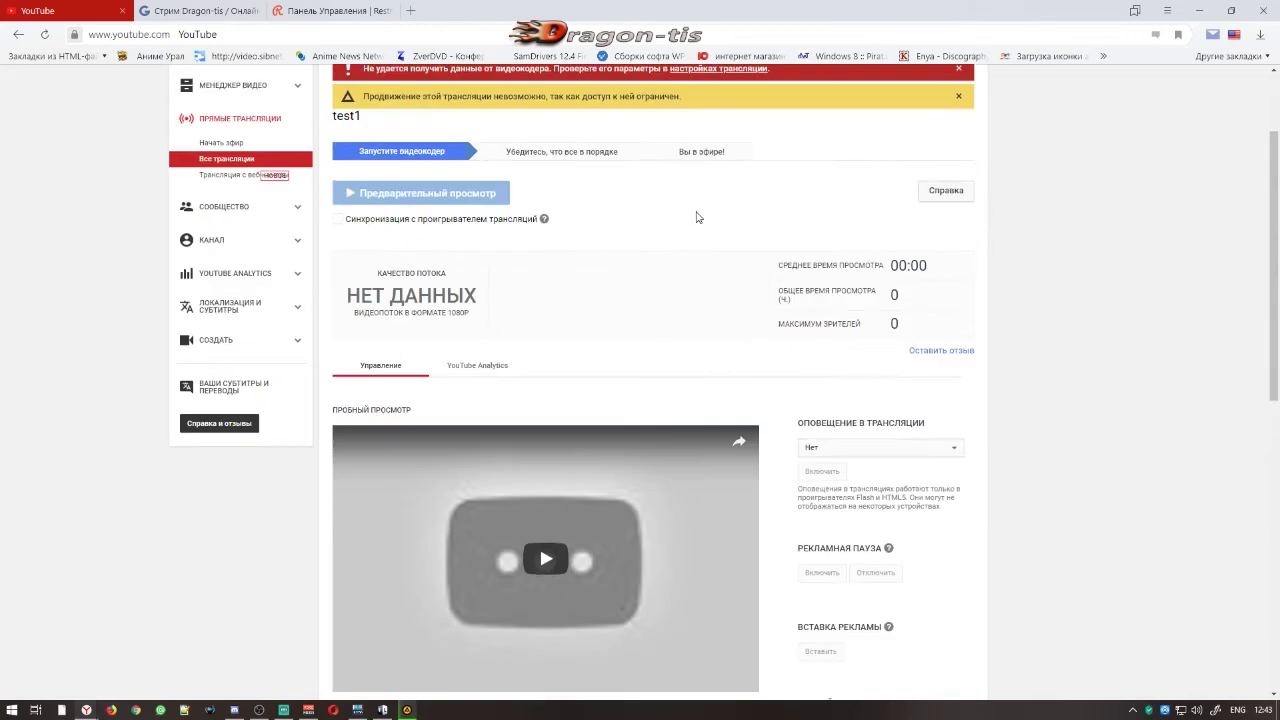
{"action": "scroll", "coordinate": [698, 217], "scroll_direction": "up", "scroll_amount": 1}
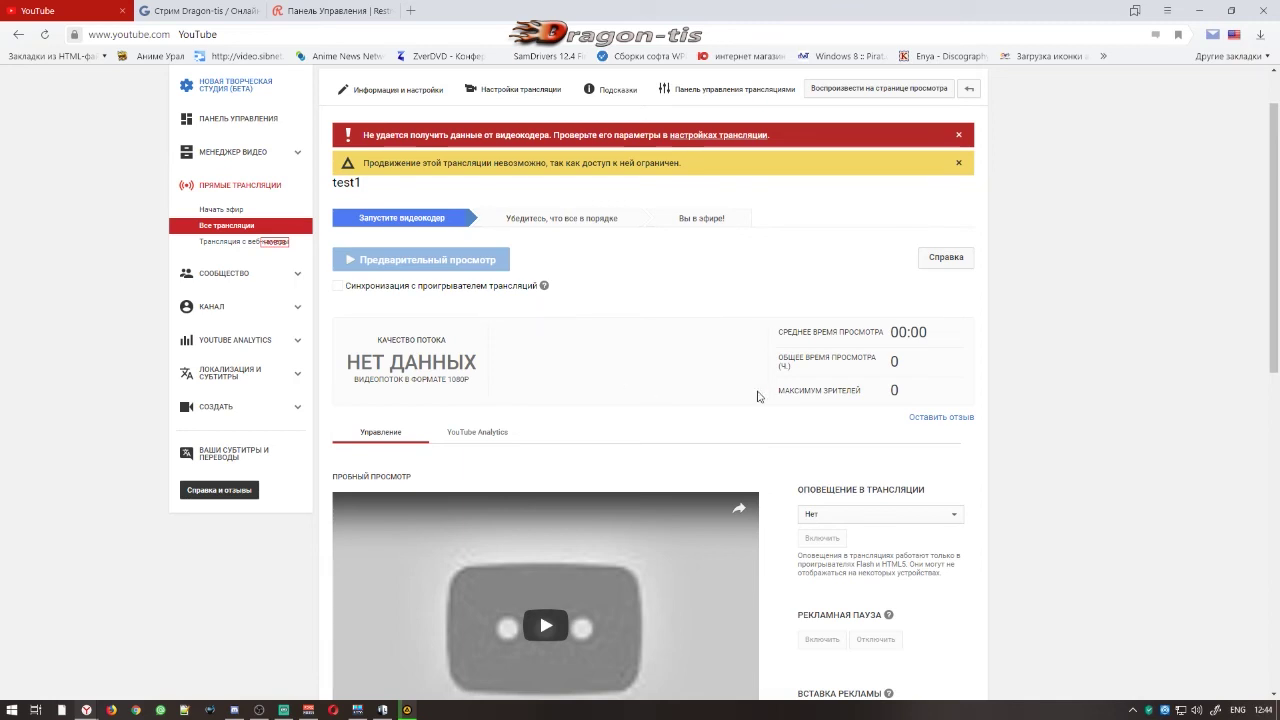
{"action": "scroll", "coordinate": [710, 328], "scroll_direction": "down", "scroll_amount": 5}
{"action": "scroll", "coordinate": [710, 328], "scroll_direction": "up", "scroll_amount": 5}
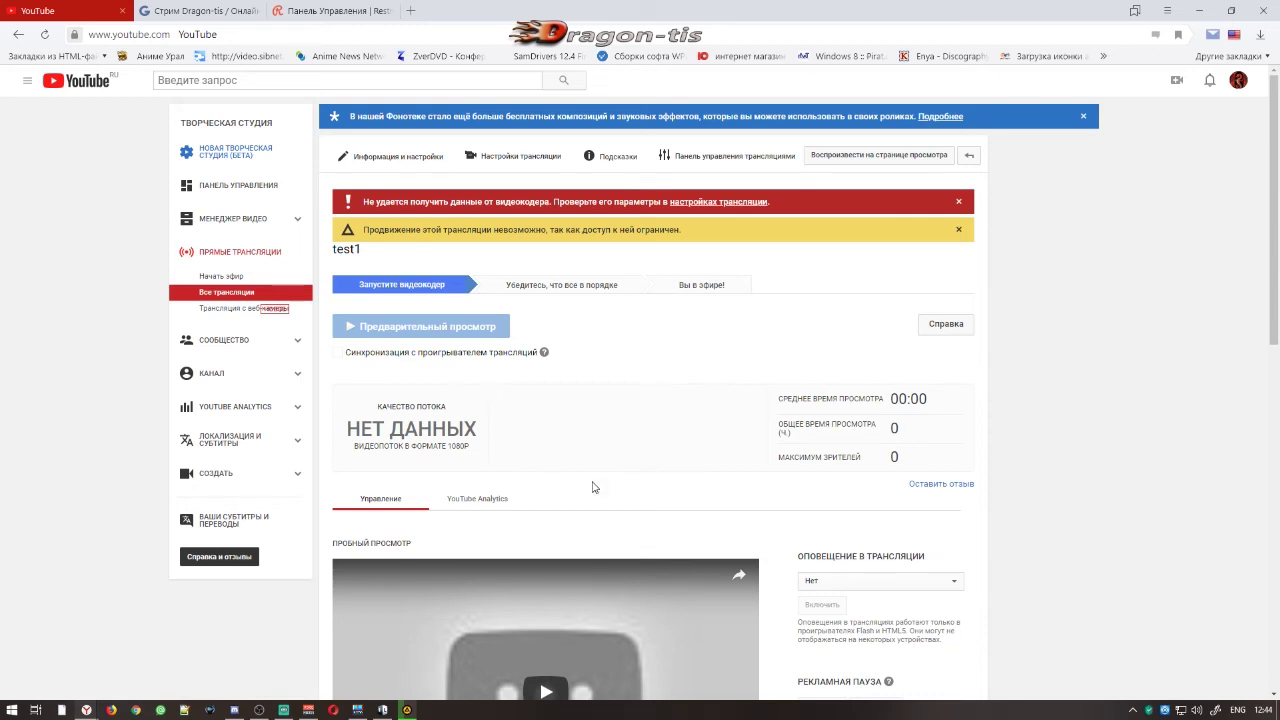
- Switch to the GoodGame channel page, enable restream #2 with YouTube as its service, and save the restream settings
{"action": "left_click", "coordinate": [172, 14]}
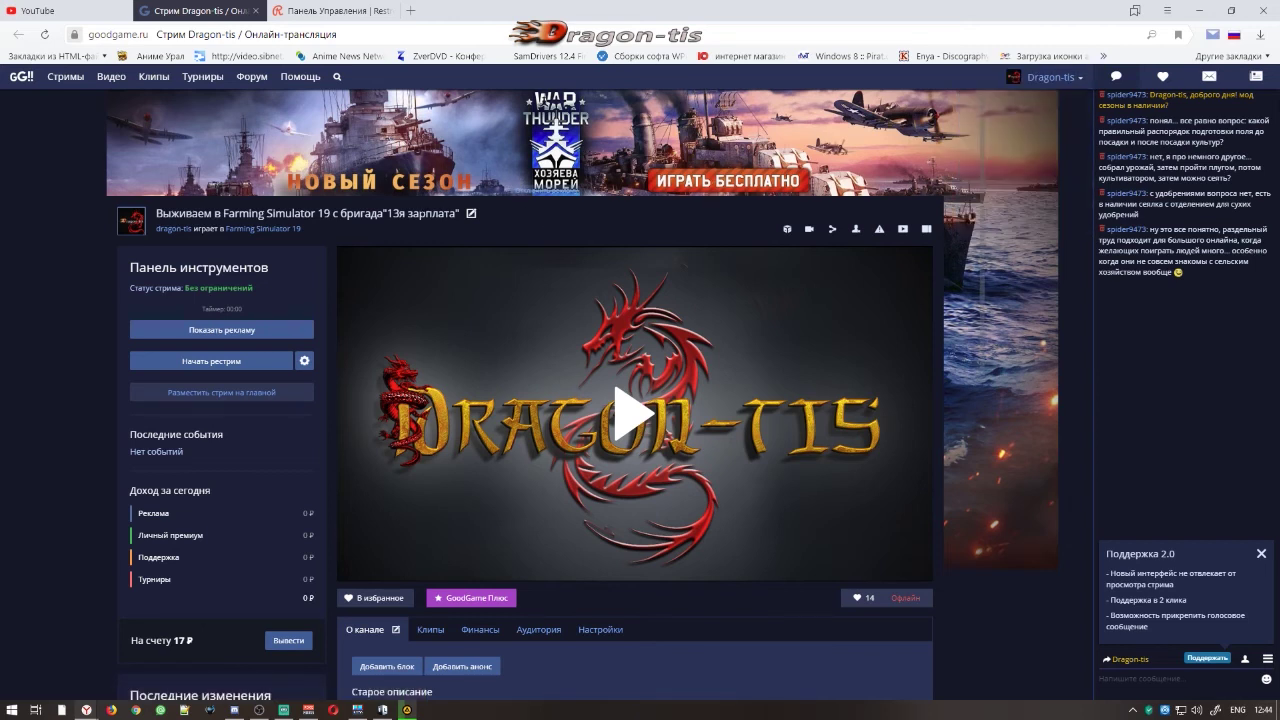
{"action": "scroll", "coordinate": [376, 230], "scroll_direction": "down", "scroll_amount": 1}
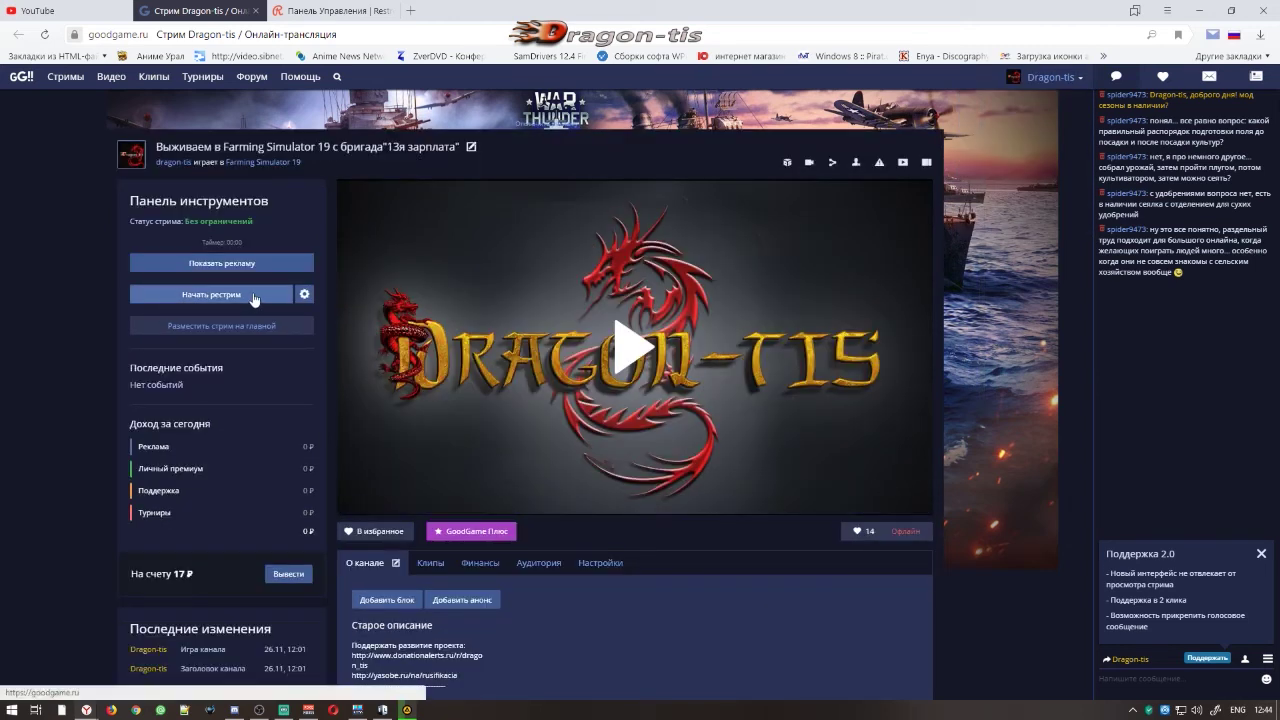
{"action": "left_click", "coordinate": [304, 294]}
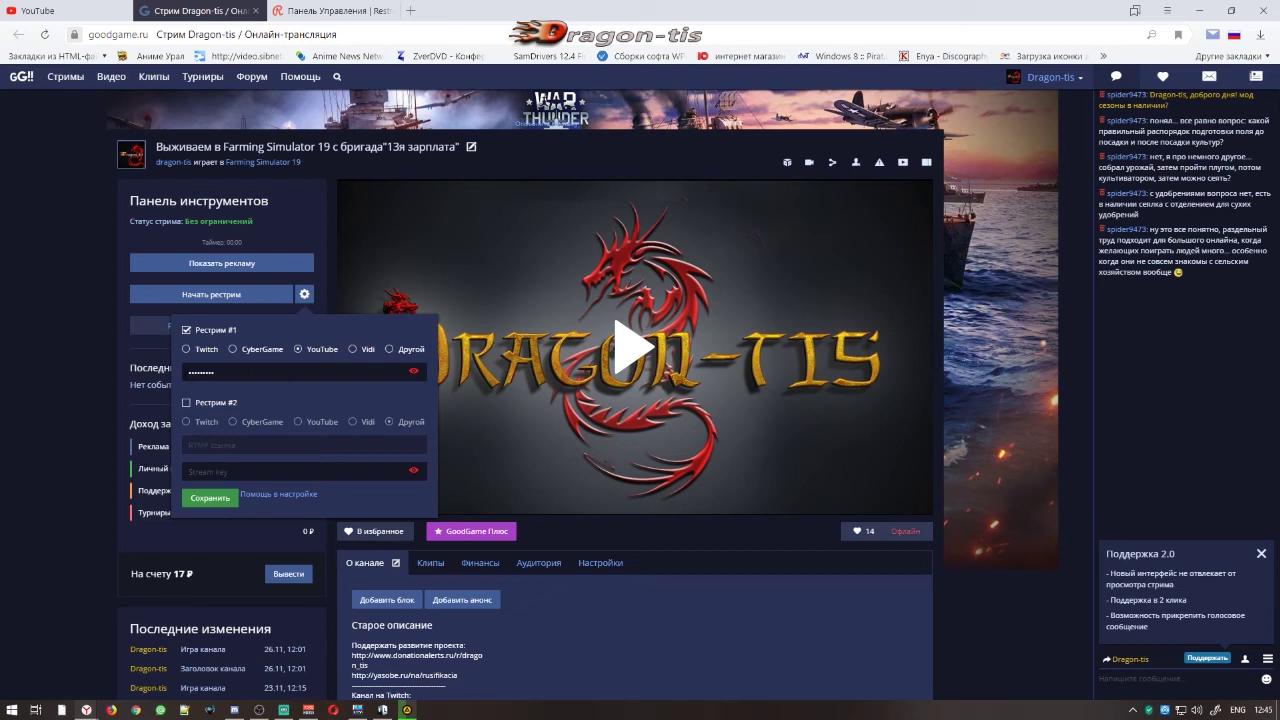
{"action": "left_click", "coordinate": [186, 402]}
{"action": "left_click", "coordinate": [299, 422]}
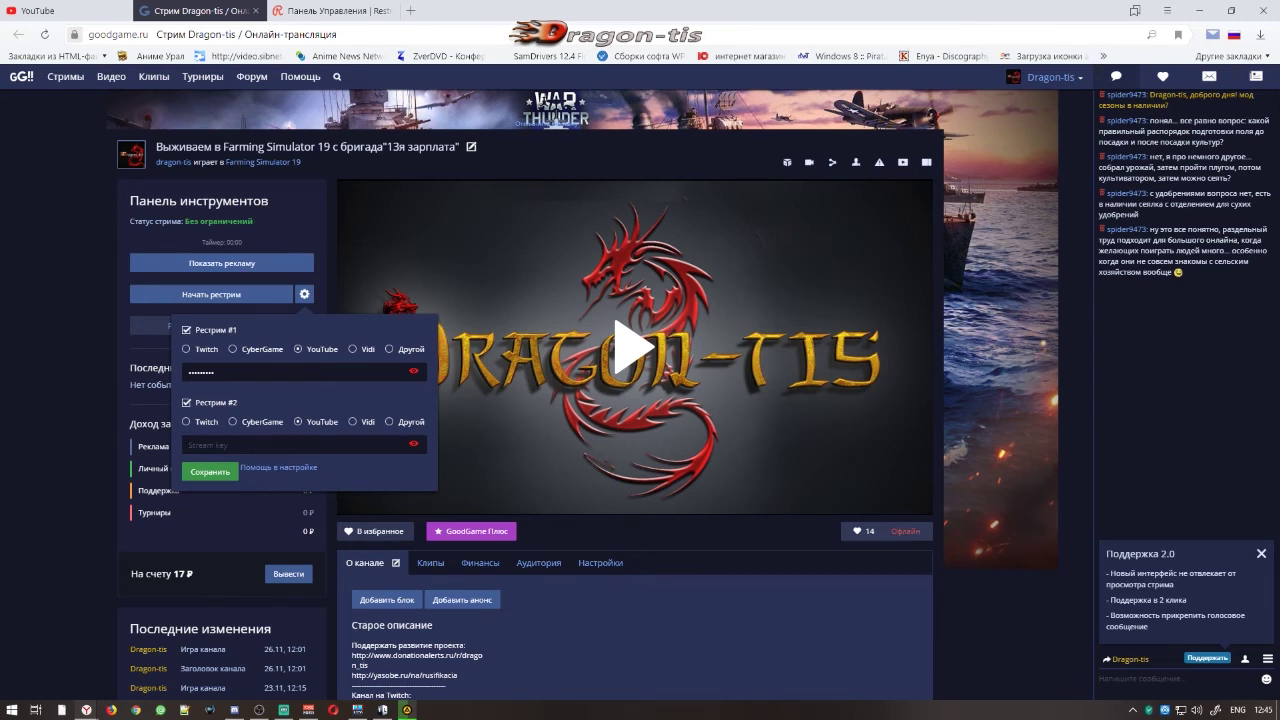
{"action": "left_click", "coordinate": [208, 473]}
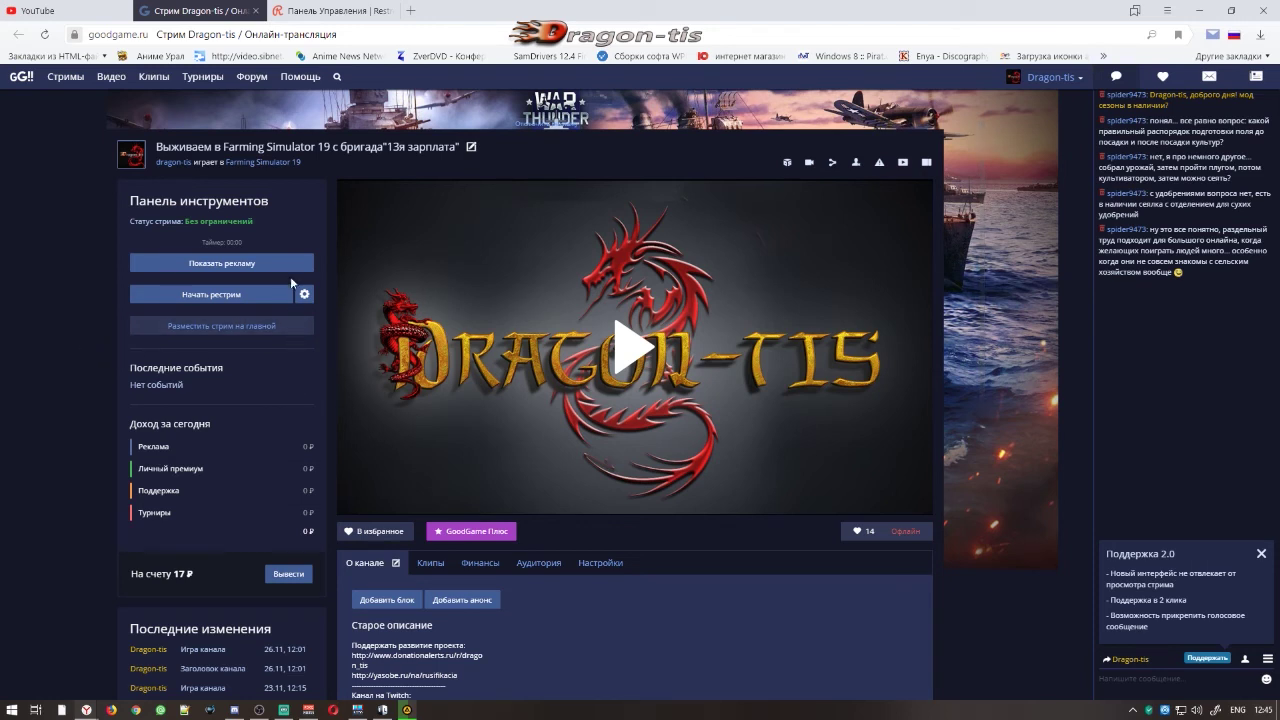
- Open the GoodGame channel's settings and review the stream key, channel players, content and event voicing options
{"action": "mouse_move", "coordinate": [614, 222]}
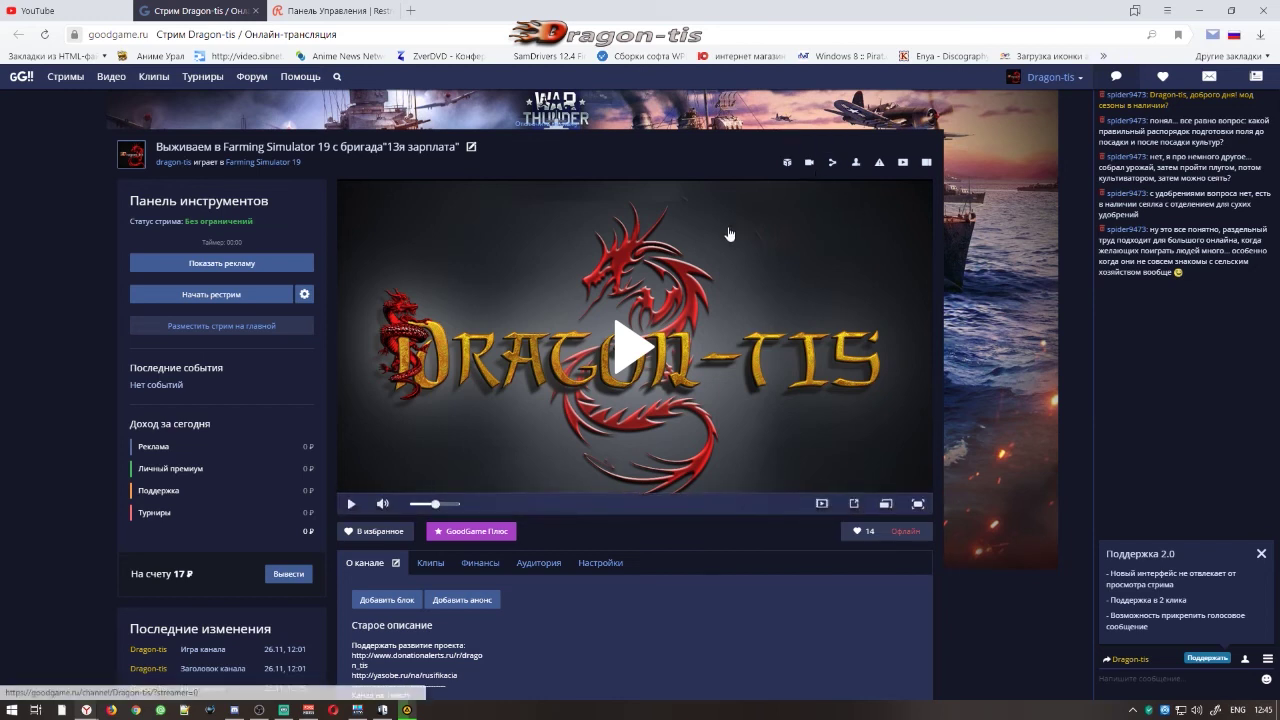
{"action": "scroll", "coordinate": [727, 238], "scroll_direction": "down", "scroll_amount": 1}
{"action": "left_click", "coordinate": [598, 500]}
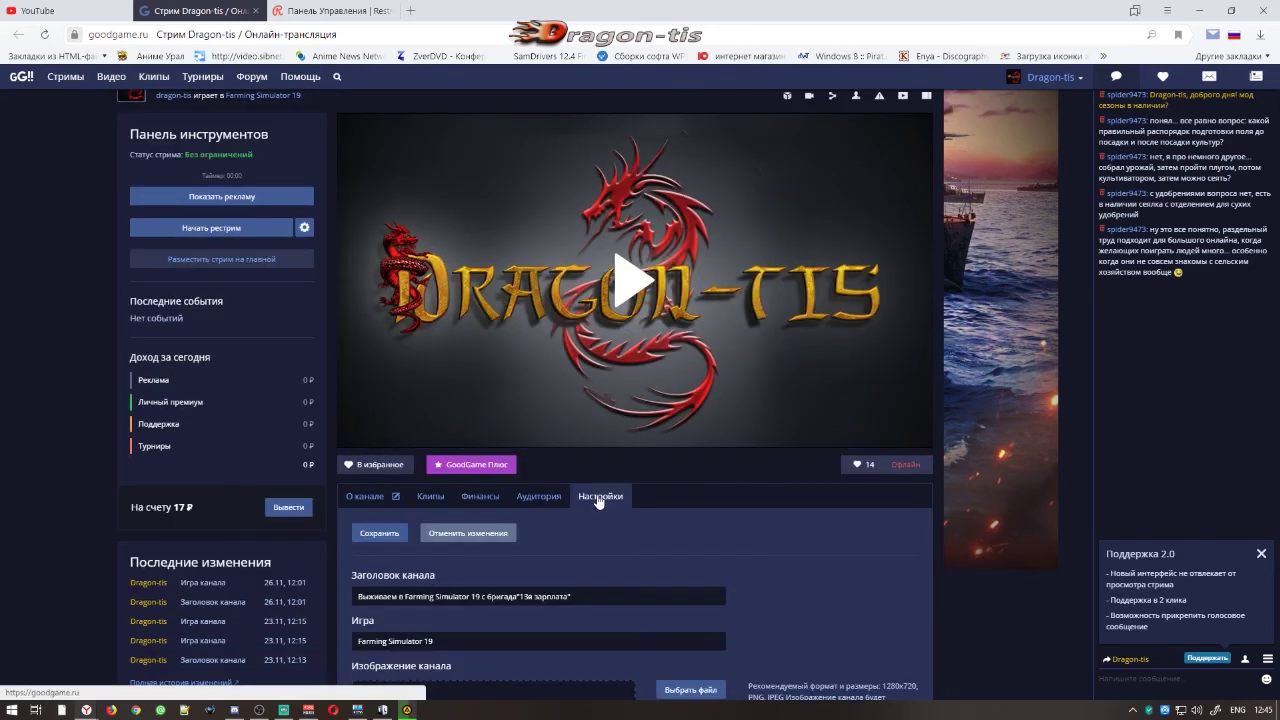
{"action": "scroll", "coordinate": [610, 478], "scroll_direction": "down", "scroll_amount": 4}
{"action": "scroll", "coordinate": [611, 481], "scroll_direction": "down", "scroll_amount": 3}
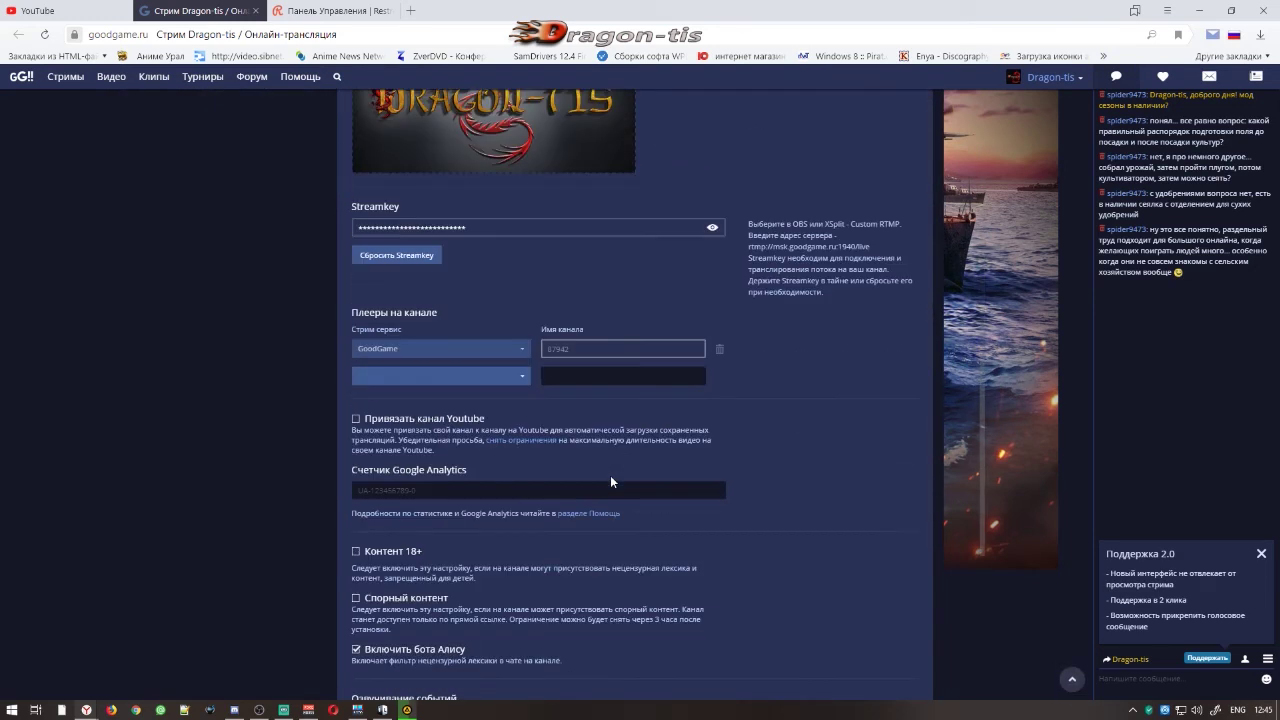
{"action": "scroll", "coordinate": [624, 408], "scroll_direction": "down", "scroll_amount": 5}
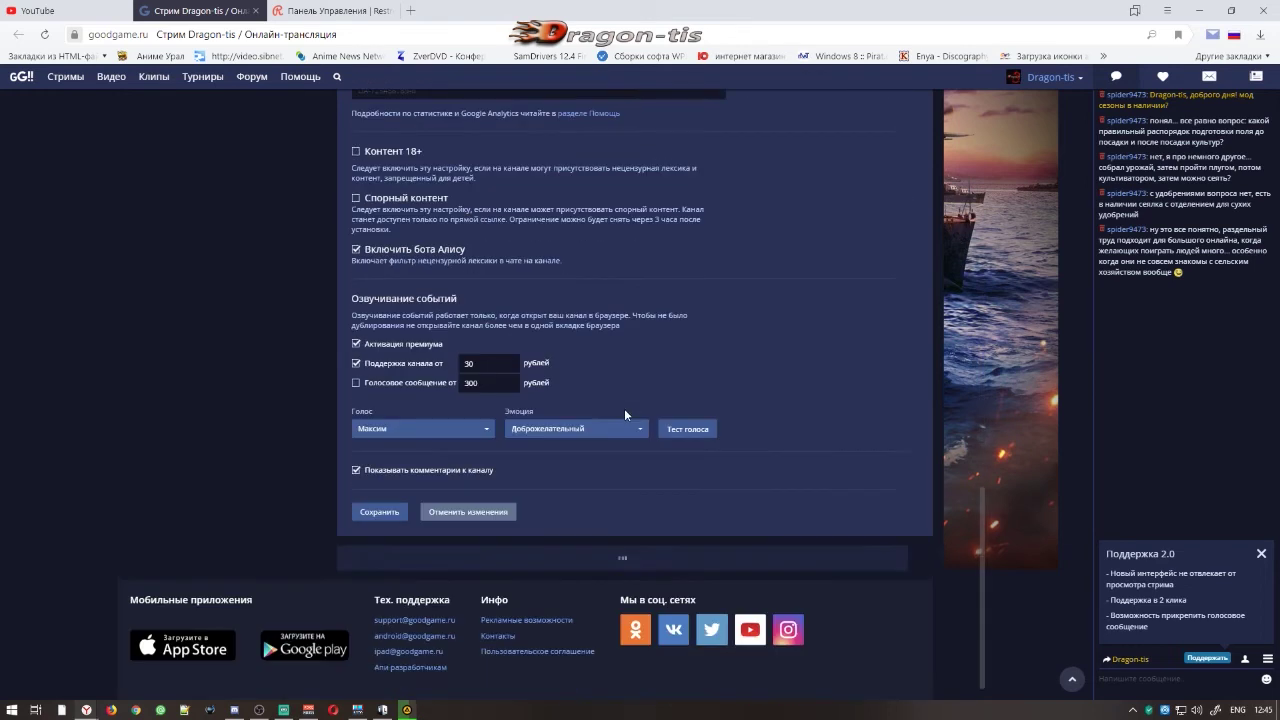
- Review the GoodGame channel's title, game, image and stream key settings
{"action": "scroll", "coordinate": [624, 412], "scroll_direction": "up", "scroll_amount": 4}
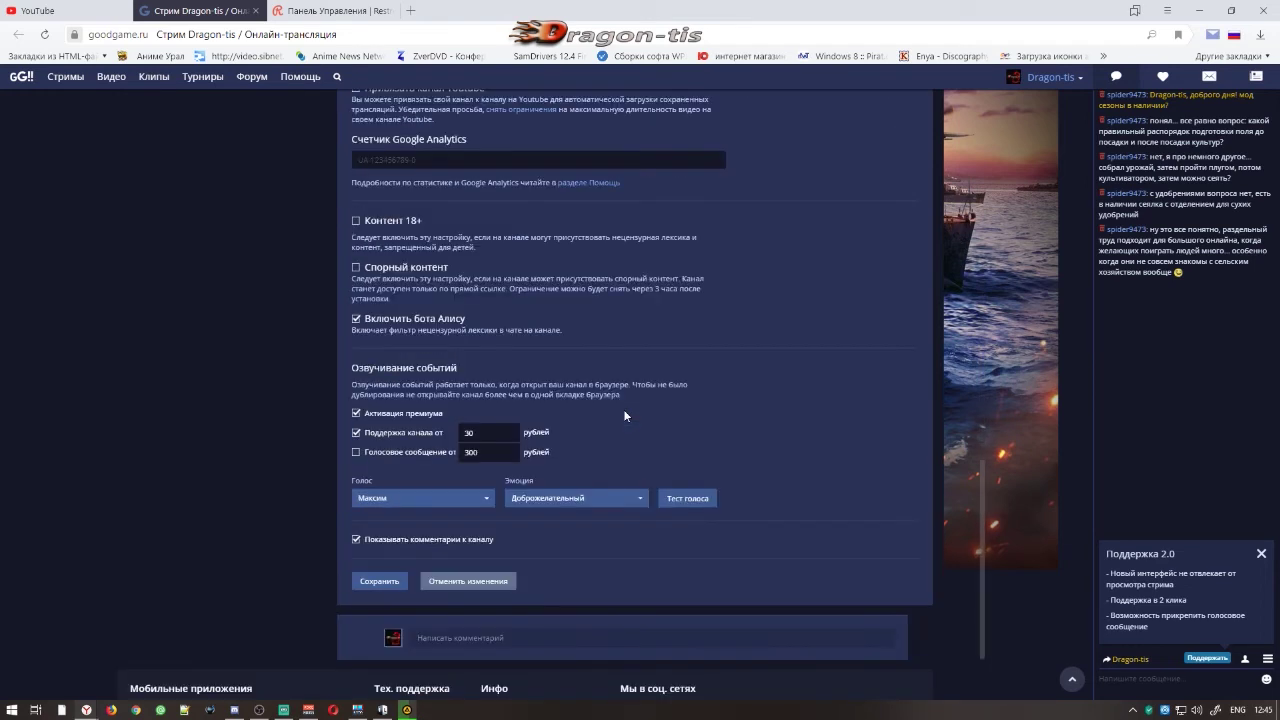
{"action": "scroll", "coordinate": [623, 409], "scroll_direction": "up", "scroll_amount": 1}
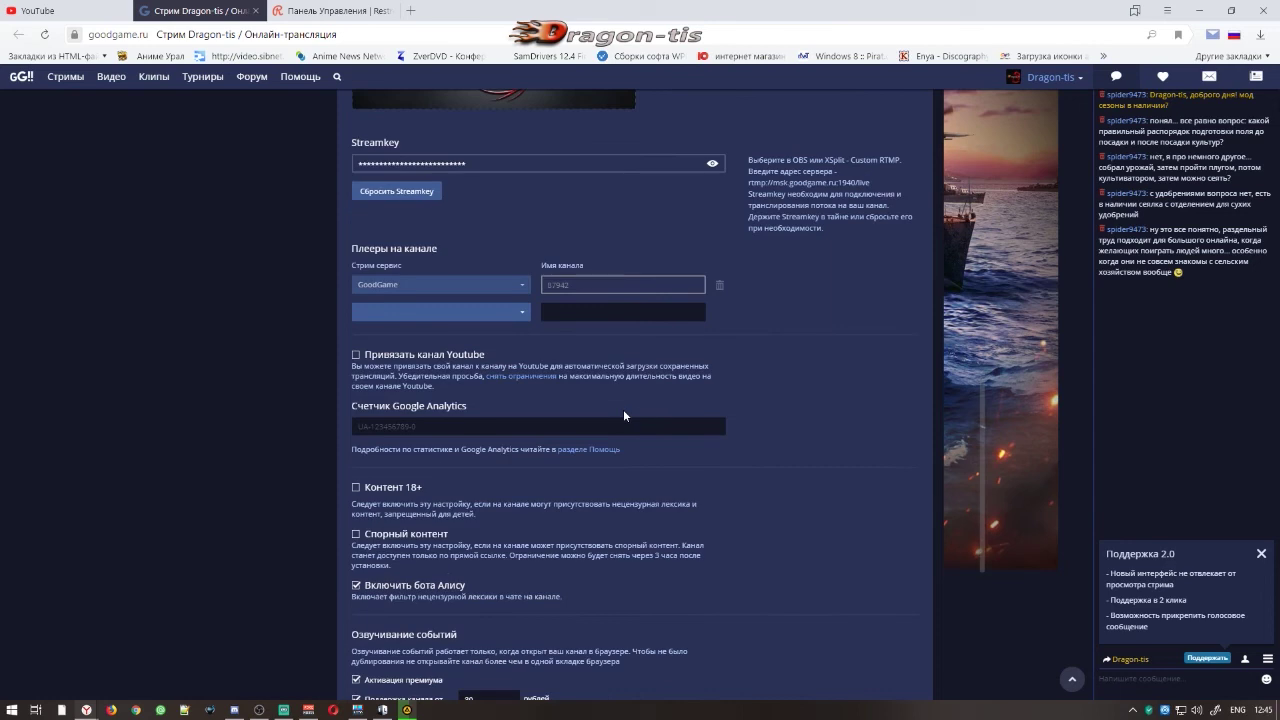
{"action": "scroll", "coordinate": [623, 409], "scroll_direction": "up", "scroll_amount": 1}
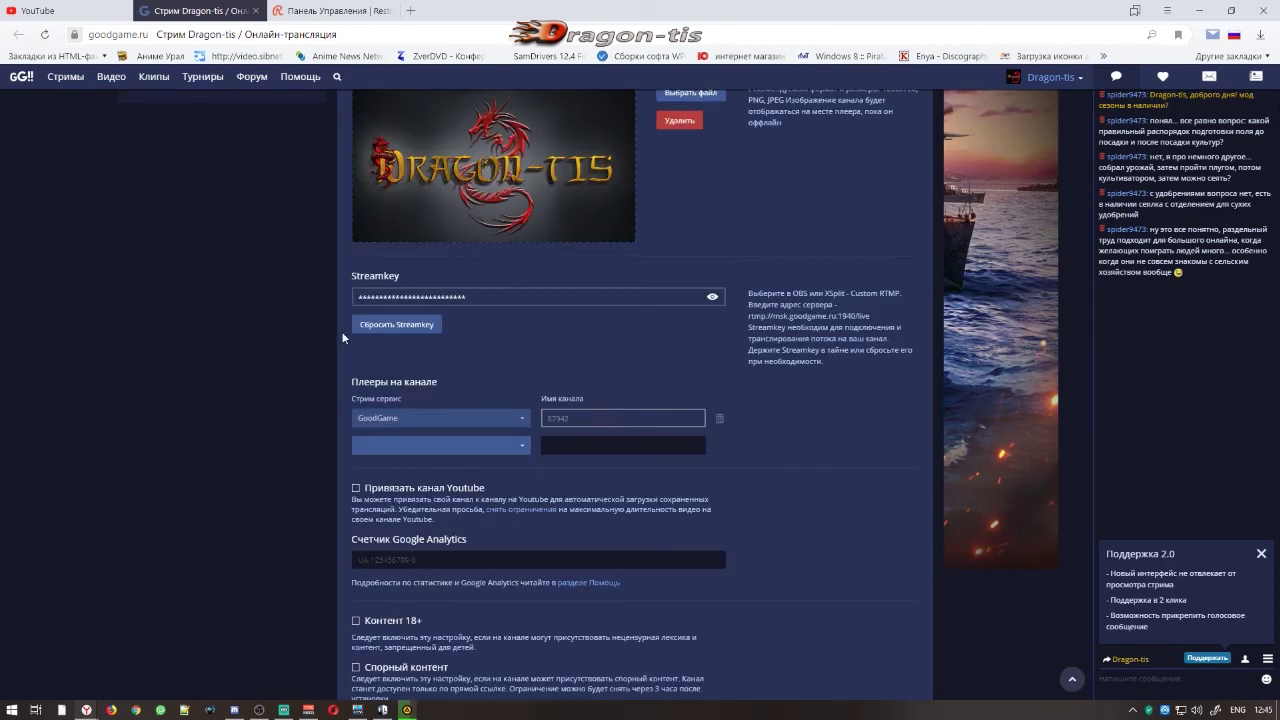
{"action": "scroll", "coordinate": [587, 255], "scroll_direction": "up", "scroll_amount": 1}
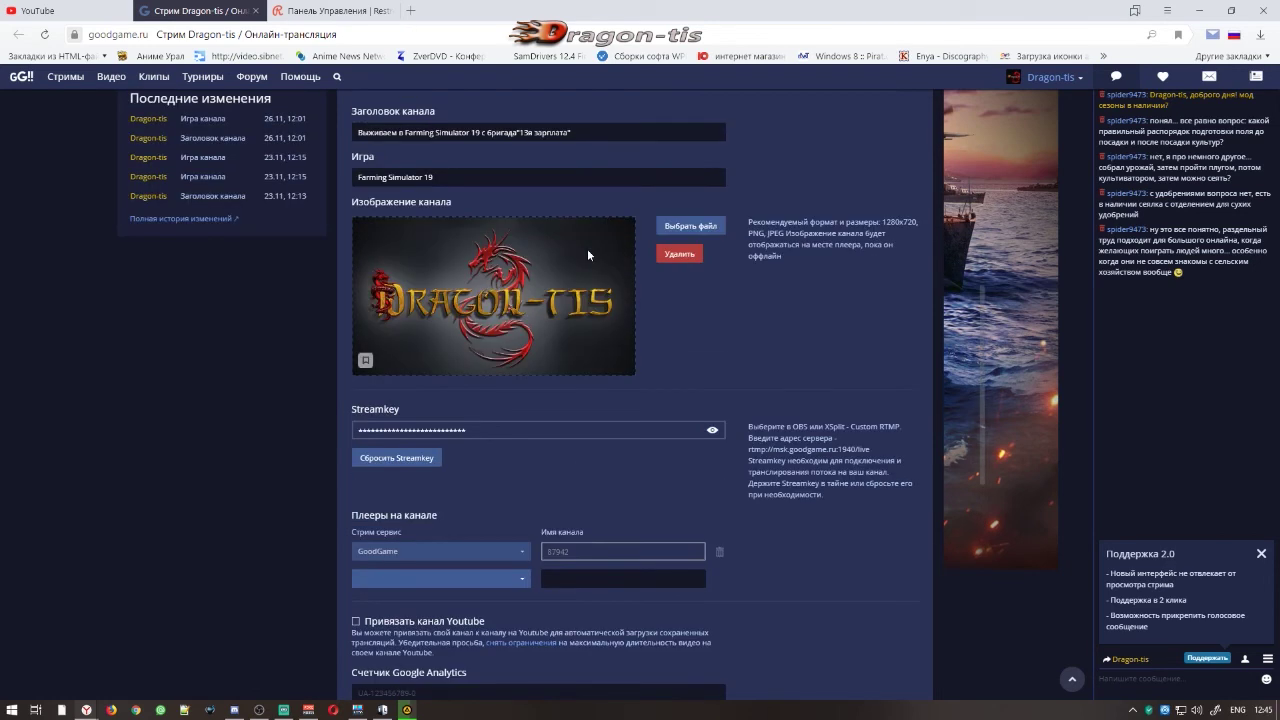
{"action": "scroll", "coordinate": [584, 255], "scroll_direction": "down", "scroll_amount": 1}
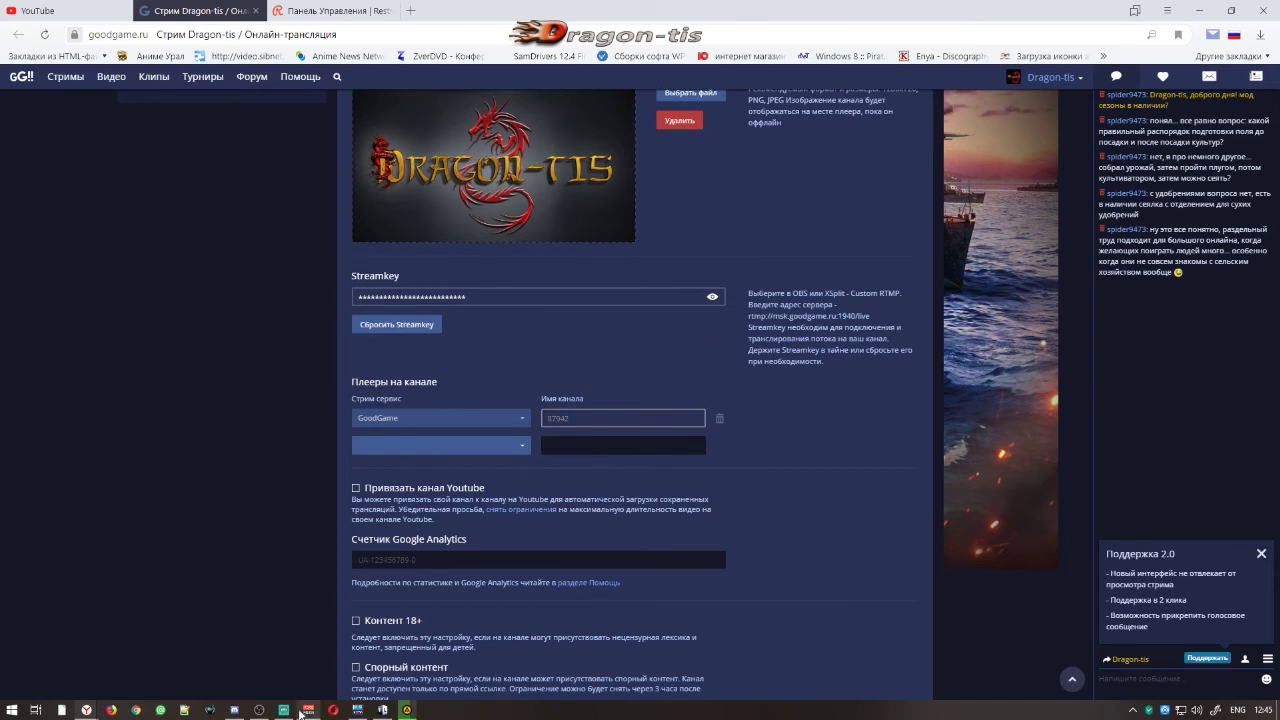
- Switch to OBS, set the streaming service to GoodGame.ru in the broadcast settings, and apply the change
{"action": "left_click", "coordinate": [259, 710]}
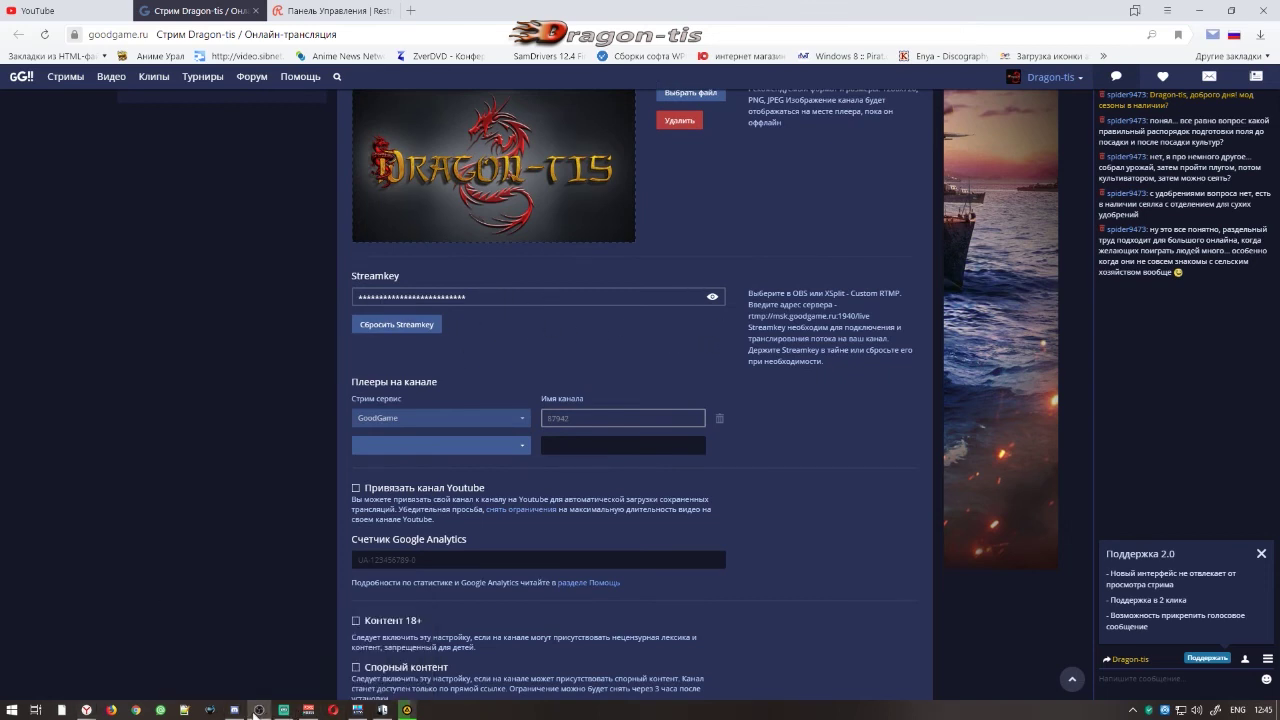
{"action": "left_click", "coordinate": [910, 546]}
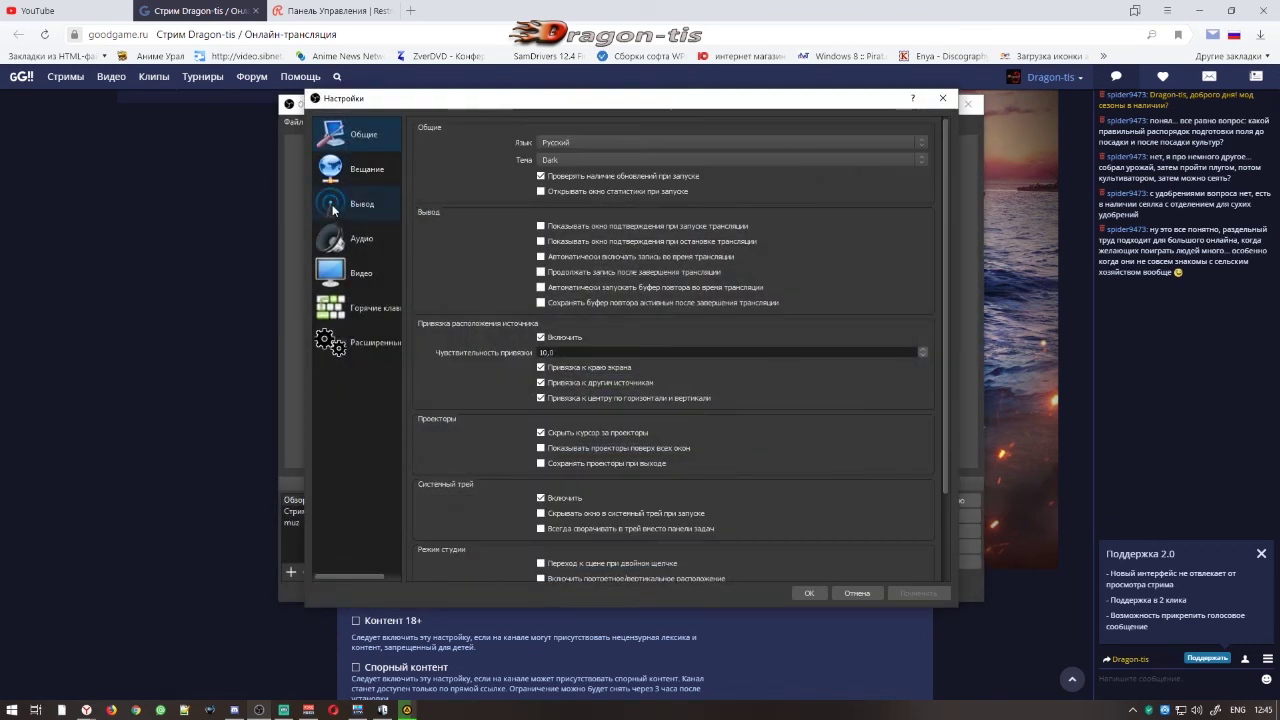
{"action": "left_click", "coordinate": [331, 176]}
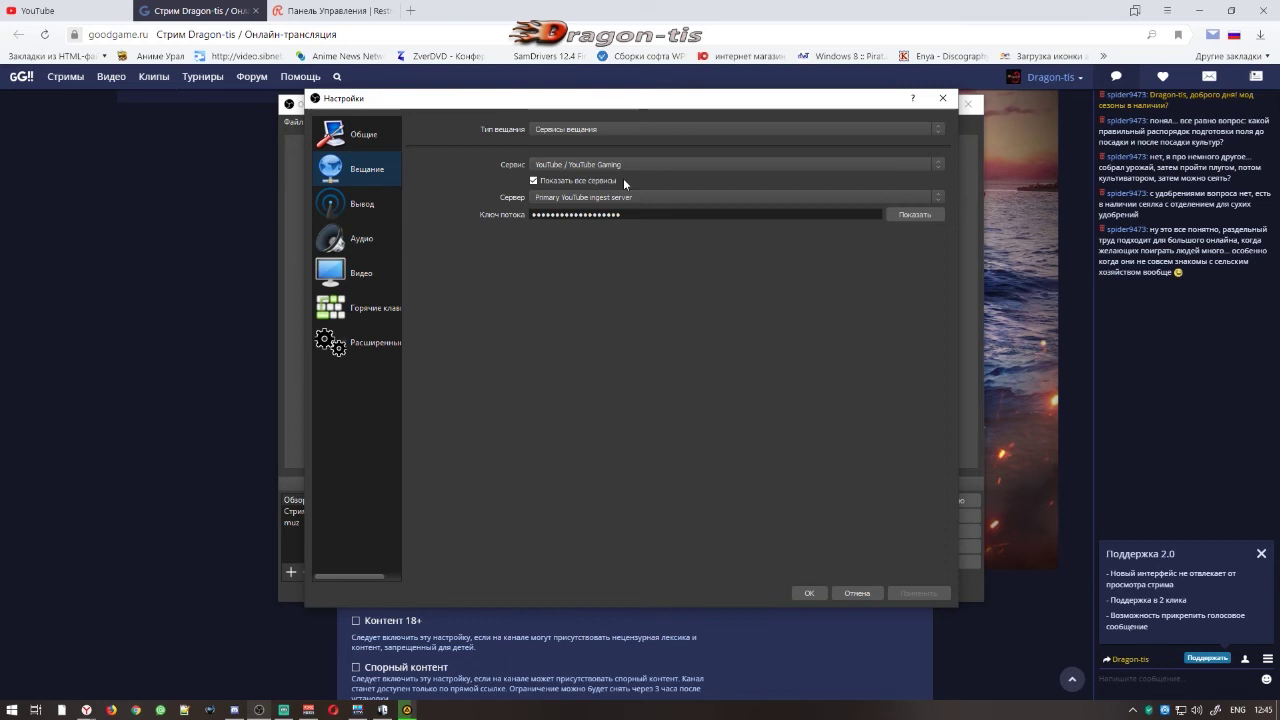
{"action": "left_click", "coordinate": [934, 162]}
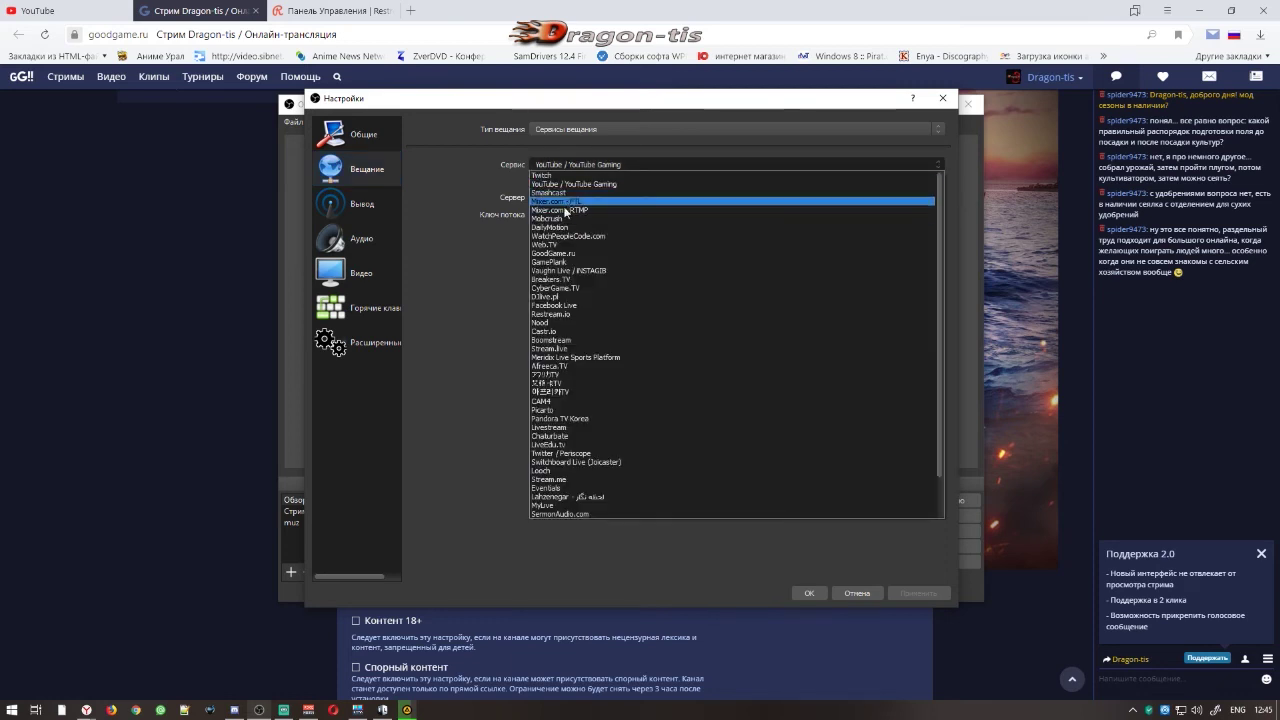
{"action": "left_click", "coordinate": [556, 254]}
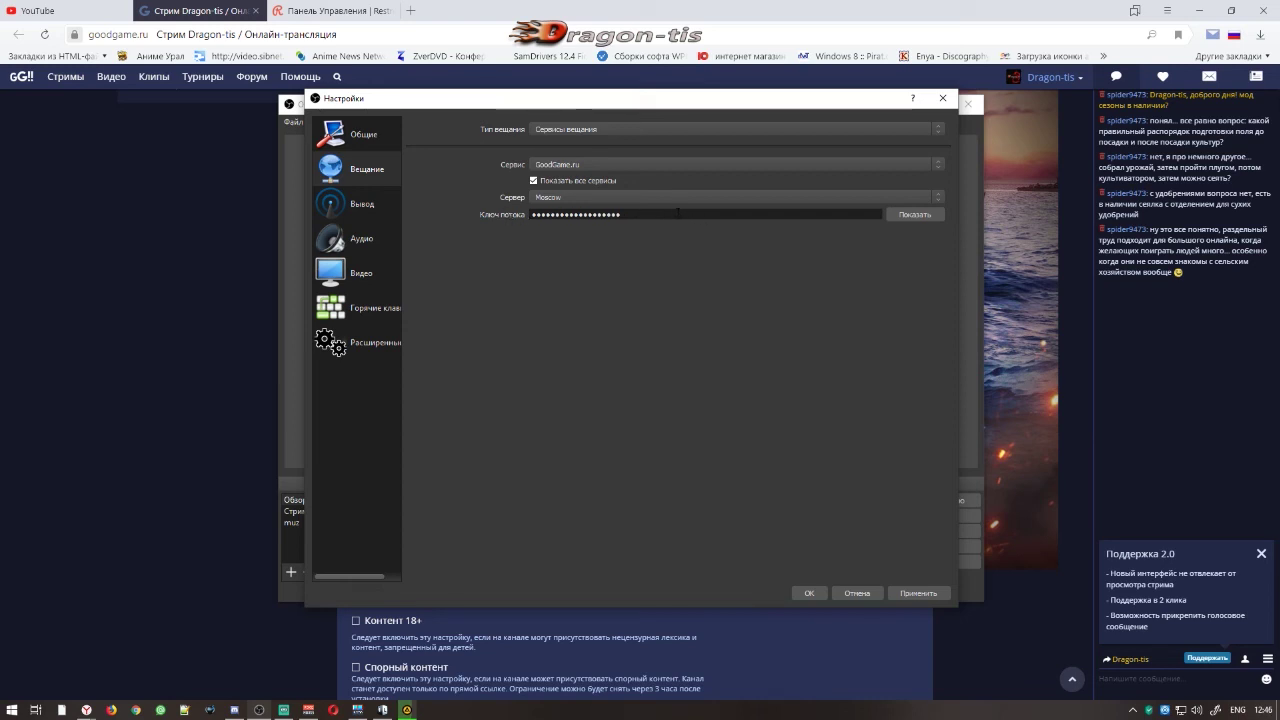
{"action": "left_click", "coordinate": [916, 593]}
{"action": "left_click", "coordinate": [806, 593]}
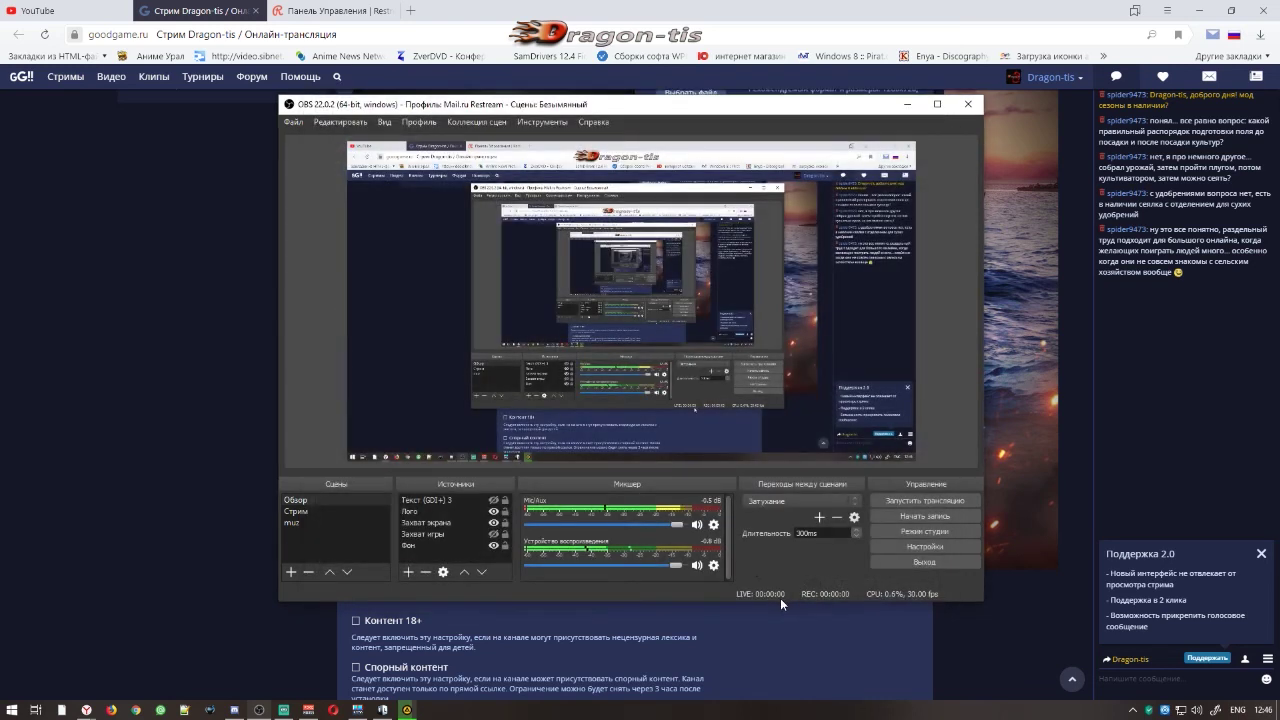
{"action": "left_click", "coordinate": [921, 501]}
- Return to the GoodGame channel page in the browser and examine the settings of restreams #1 and #2
{"action": "left_click", "coordinate": [158, 245]}
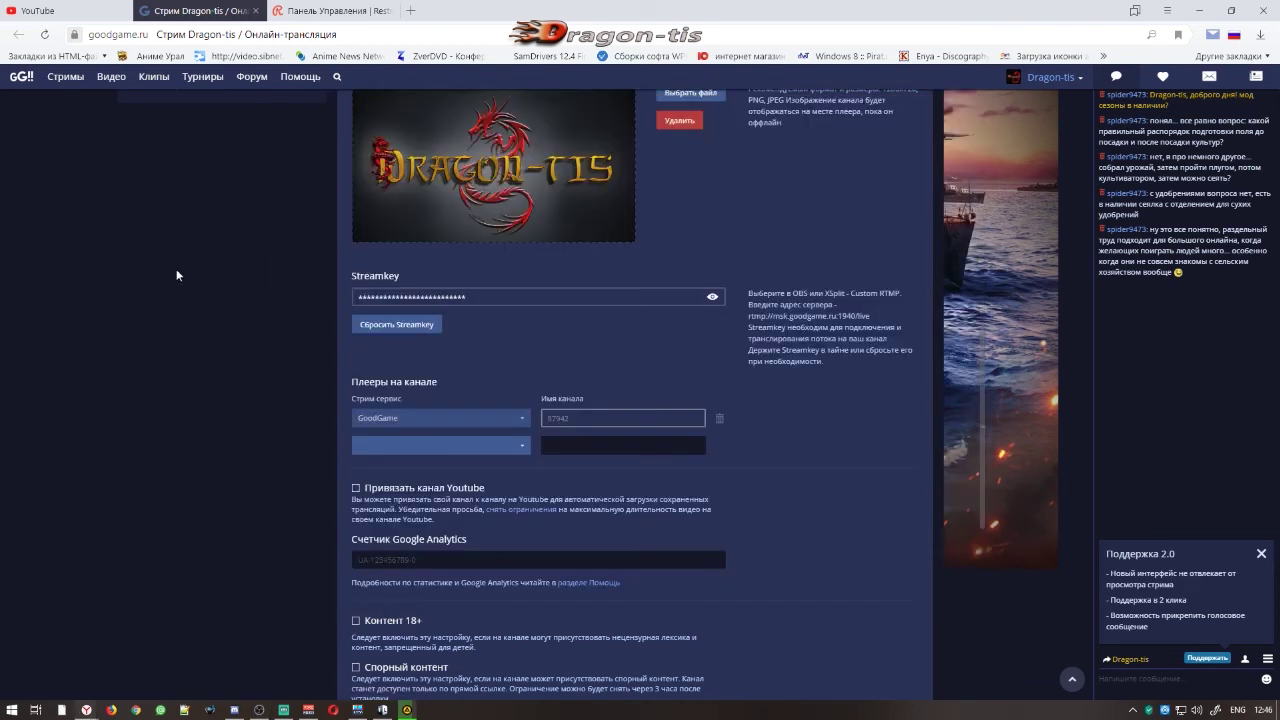
{"action": "scroll", "coordinate": [180, 270], "scroll_direction": "up", "scroll_amount": 5}
{"action": "scroll", "coordinate": [180, 270], "scroll_direction": "up", "scroll_amount": 2}
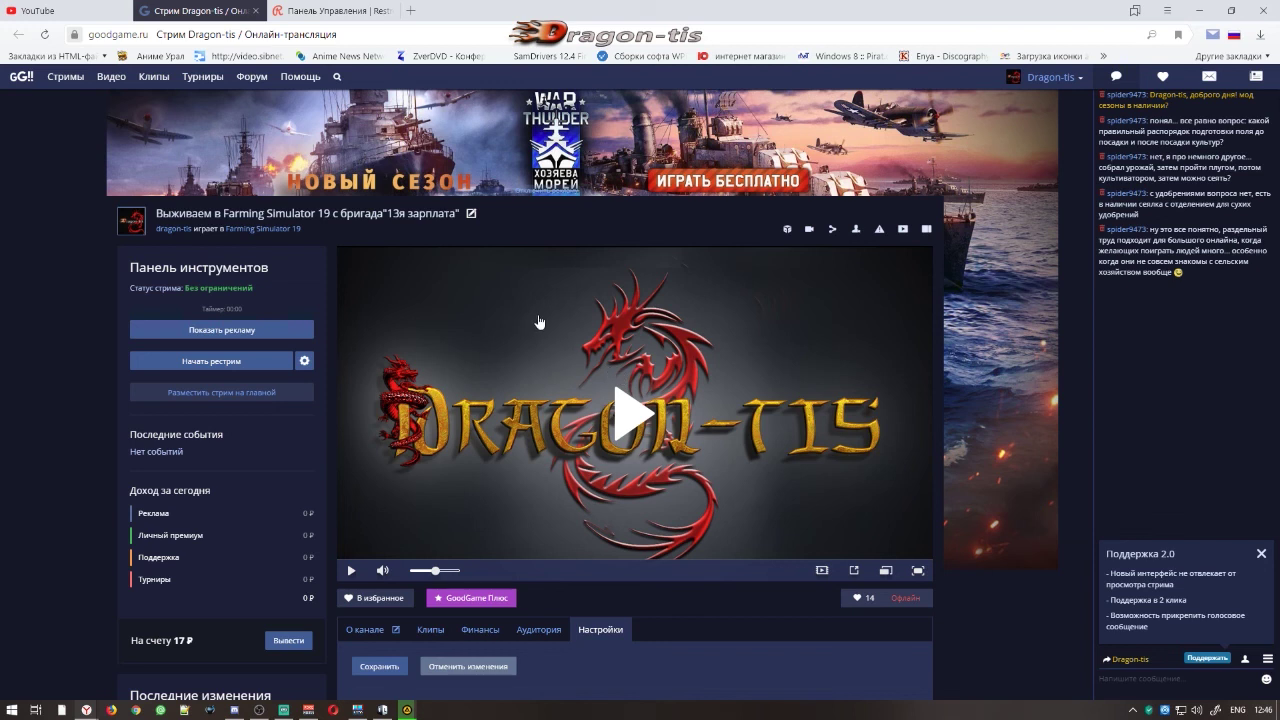
{"action": "left_click", "coordinate": [305, 360]}
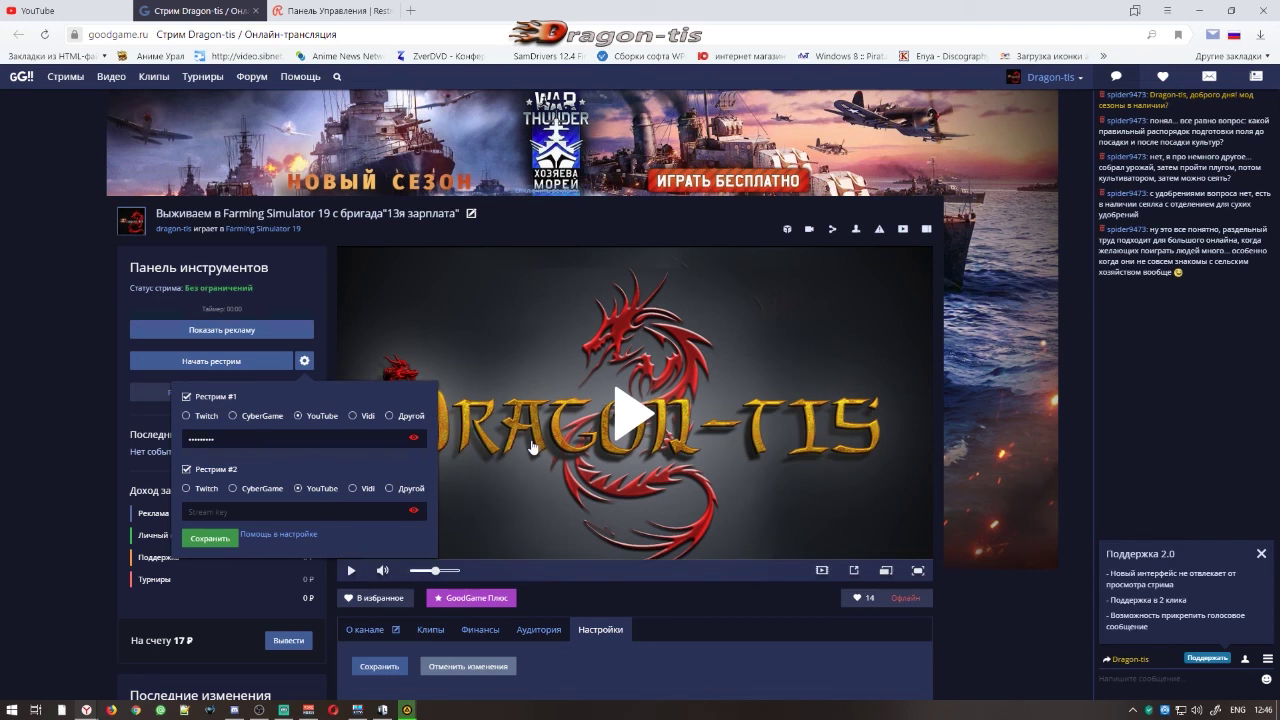
{"action": "left_click", "coordinate": [307, 364]}
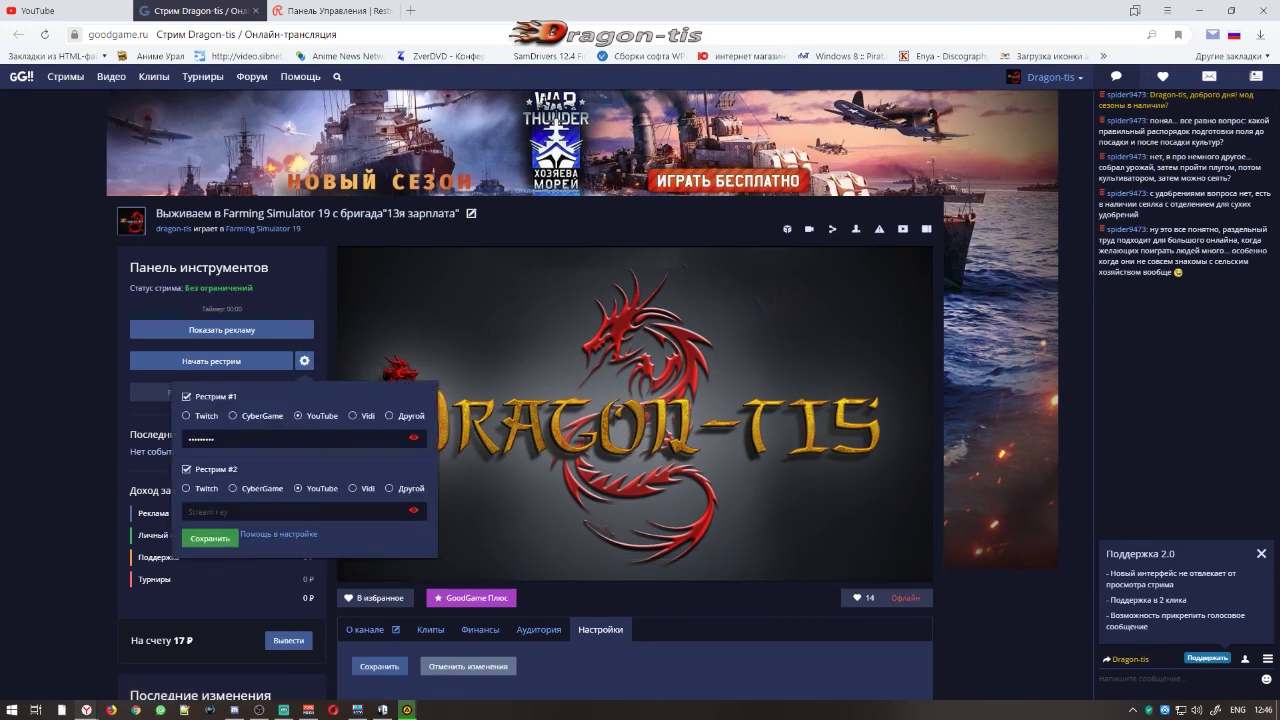
{"action": "left_click", "coordinate": [494, 387]}
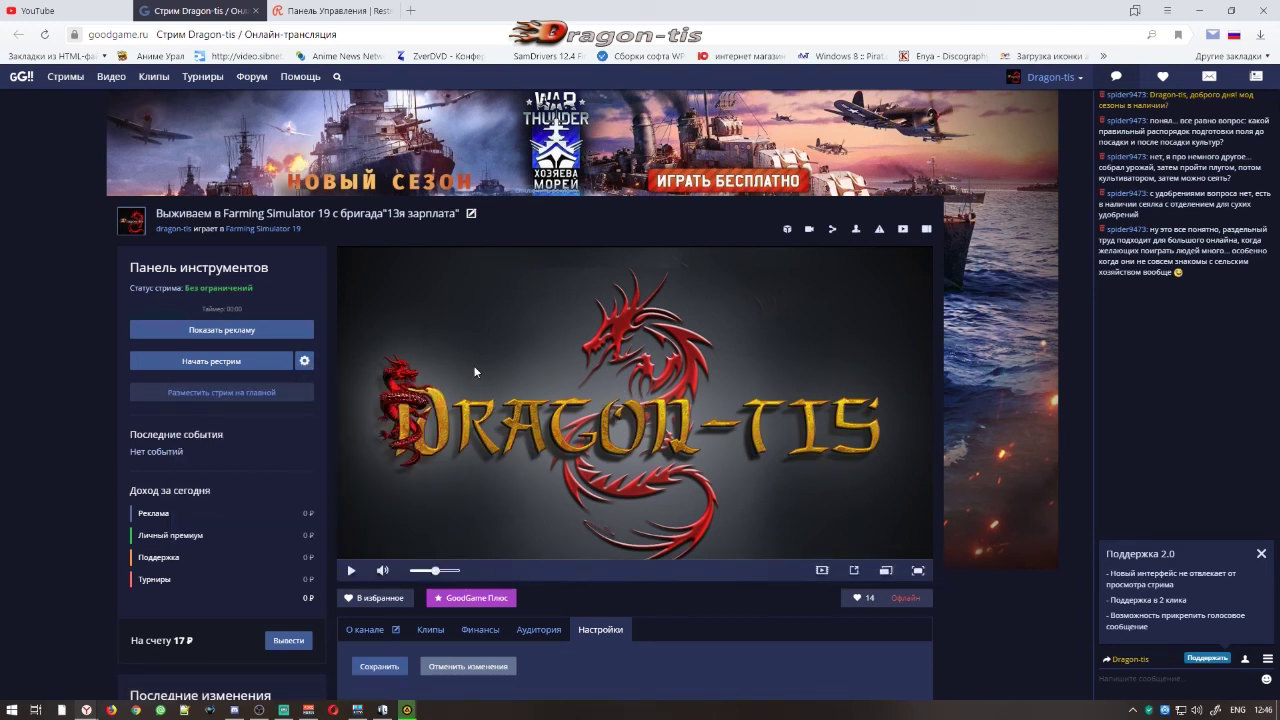
- Compare the channel list on the Restream.io multistreaming dashboard with GoodGame's own restream options
{"action": "left_click", "coordinate": [330, 11]}
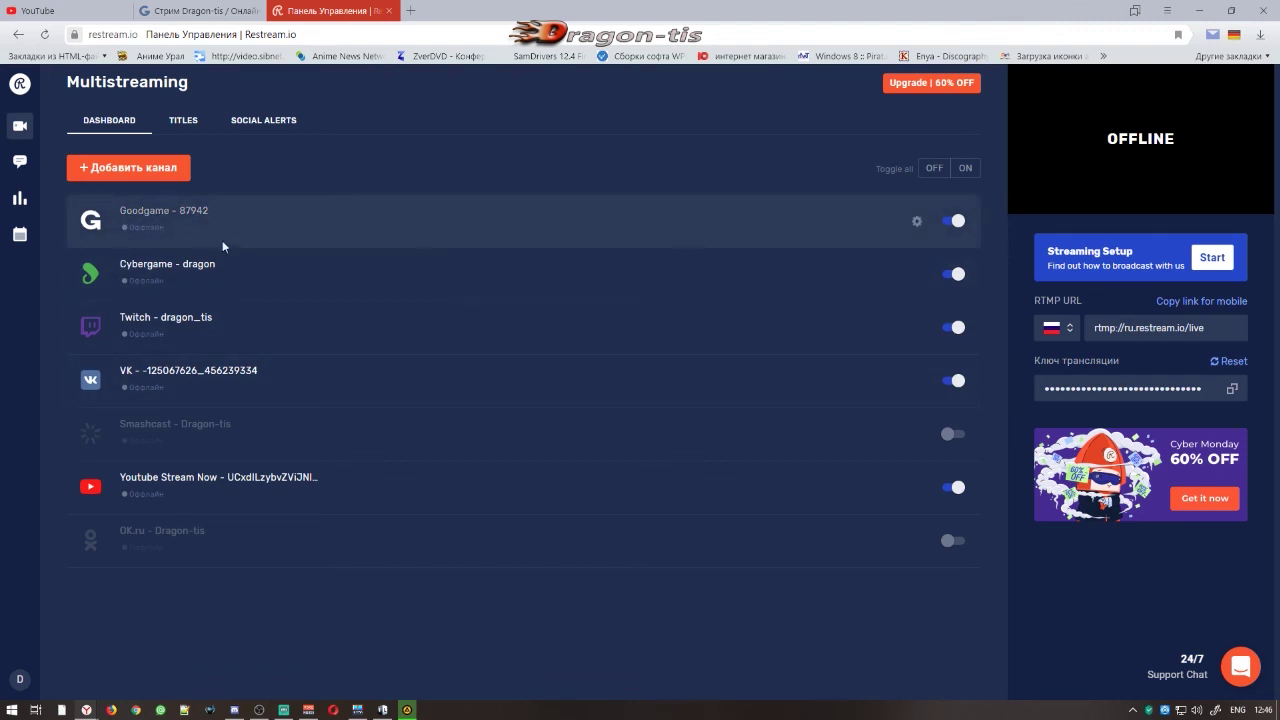
{"action": "left_click", "coordinate": [195, 11]}
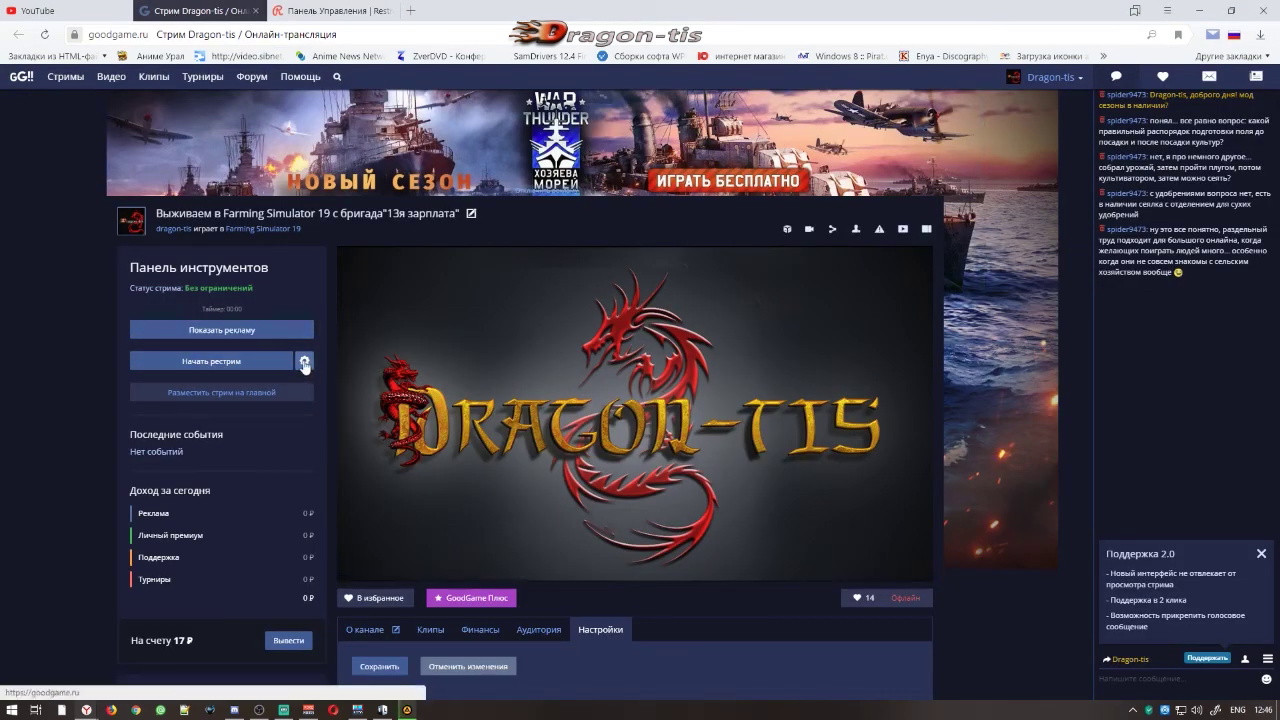
{"action": "left_click", "coordinate": [222, 364]}
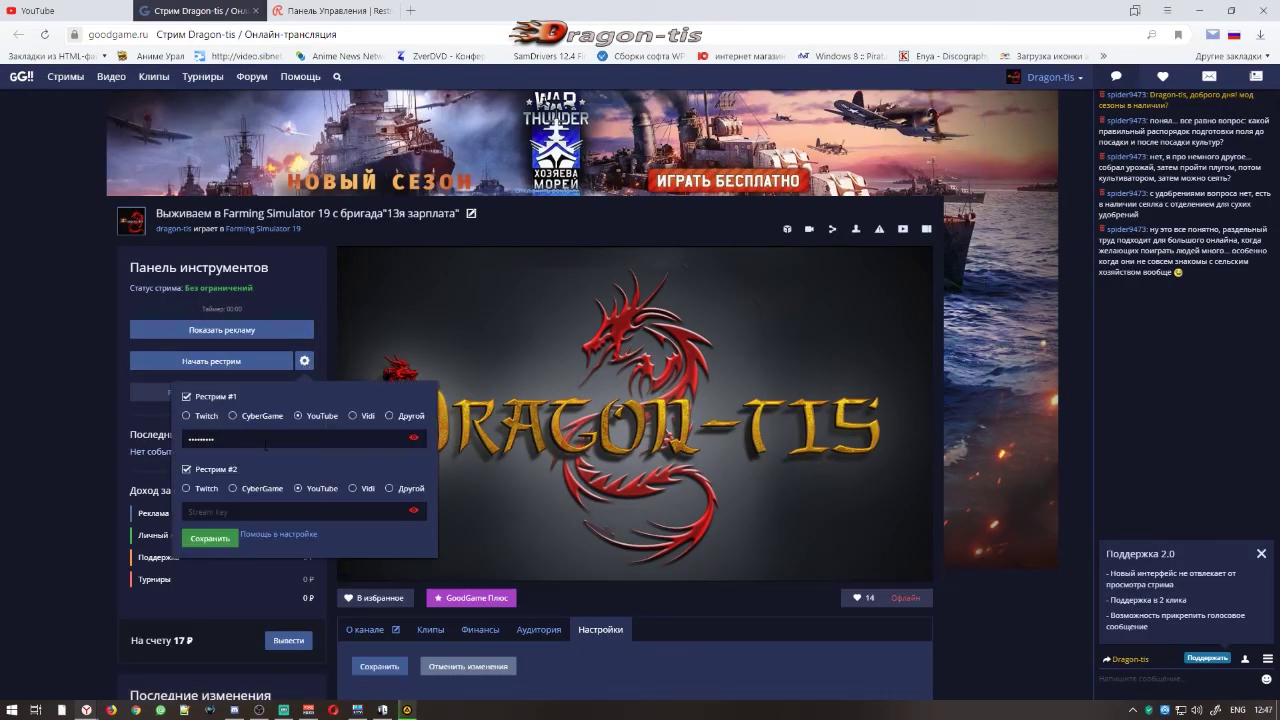
{"action": "mouse_move", "coordinate": [590, 357]}
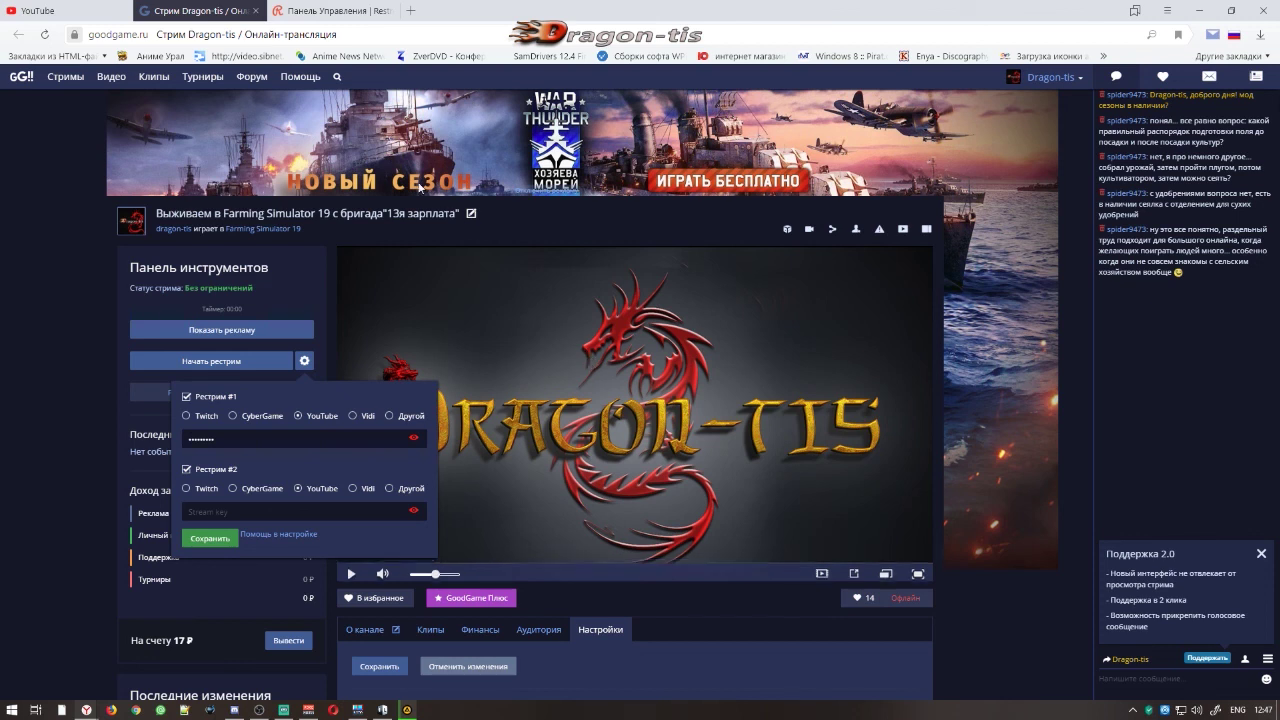
{"action": "left_click", "coordinate": [323, 14]}
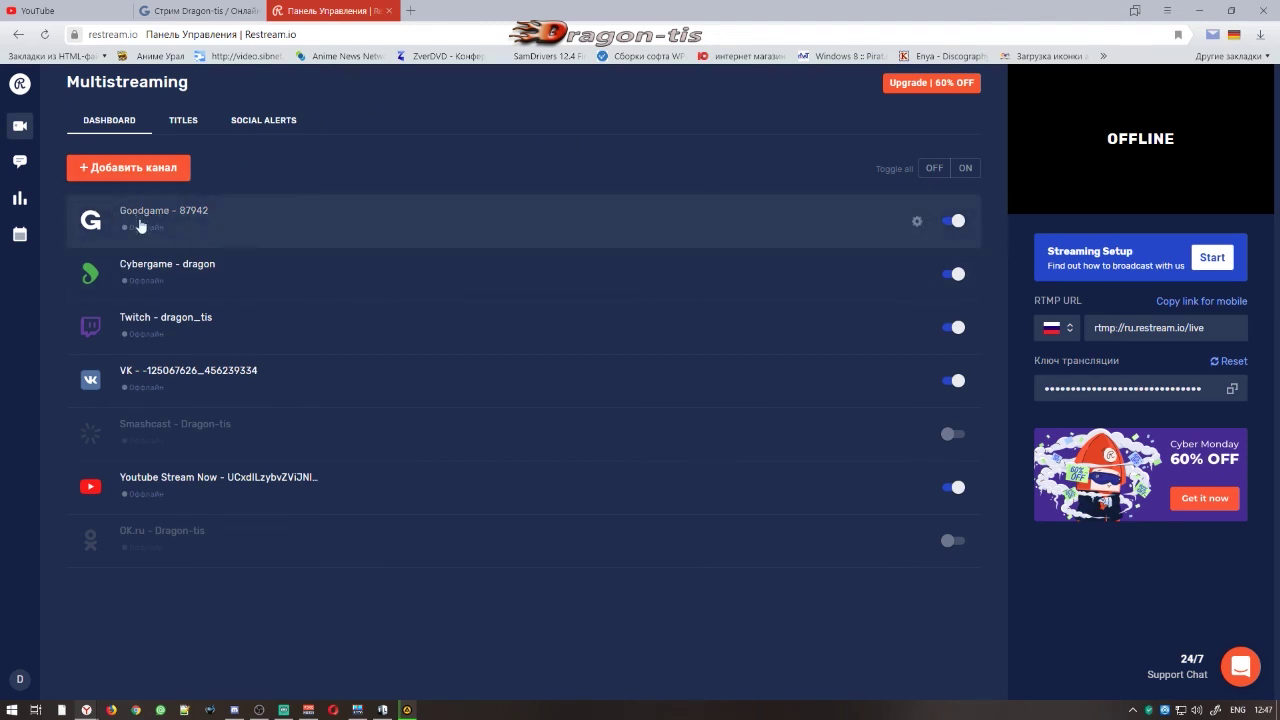
{"action": "left_click", "coordinate": [186, 14]}
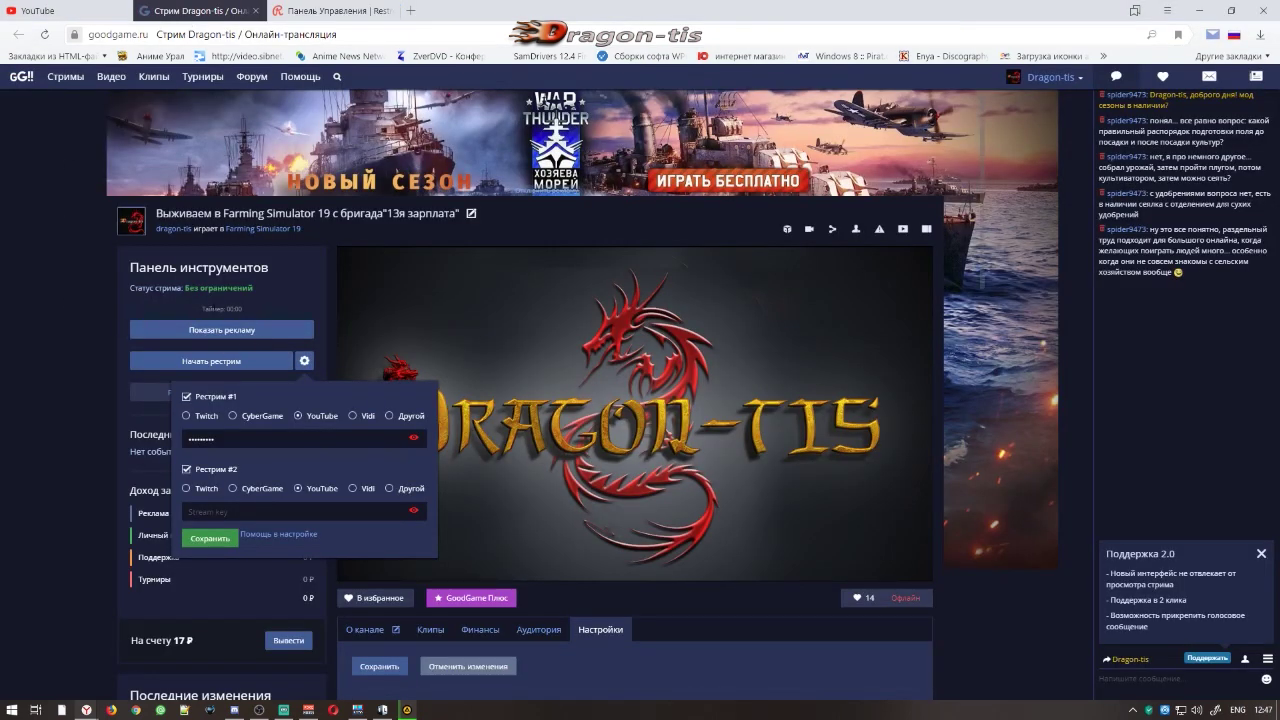